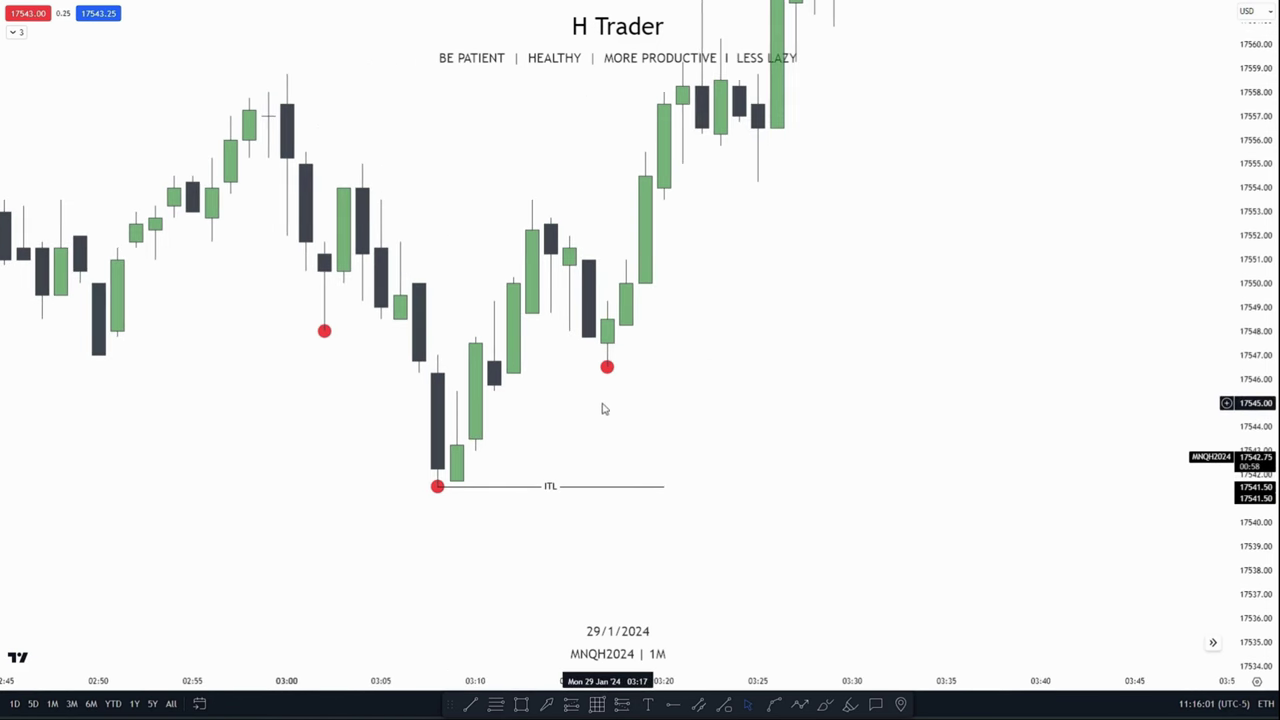
Pan the NQH2024 5-minute chart to frame the swing low under the 16872.50 level.
{"action": "left_click_drag", "start_coordinate": [597, 345], "coordinate": [573, 398]}
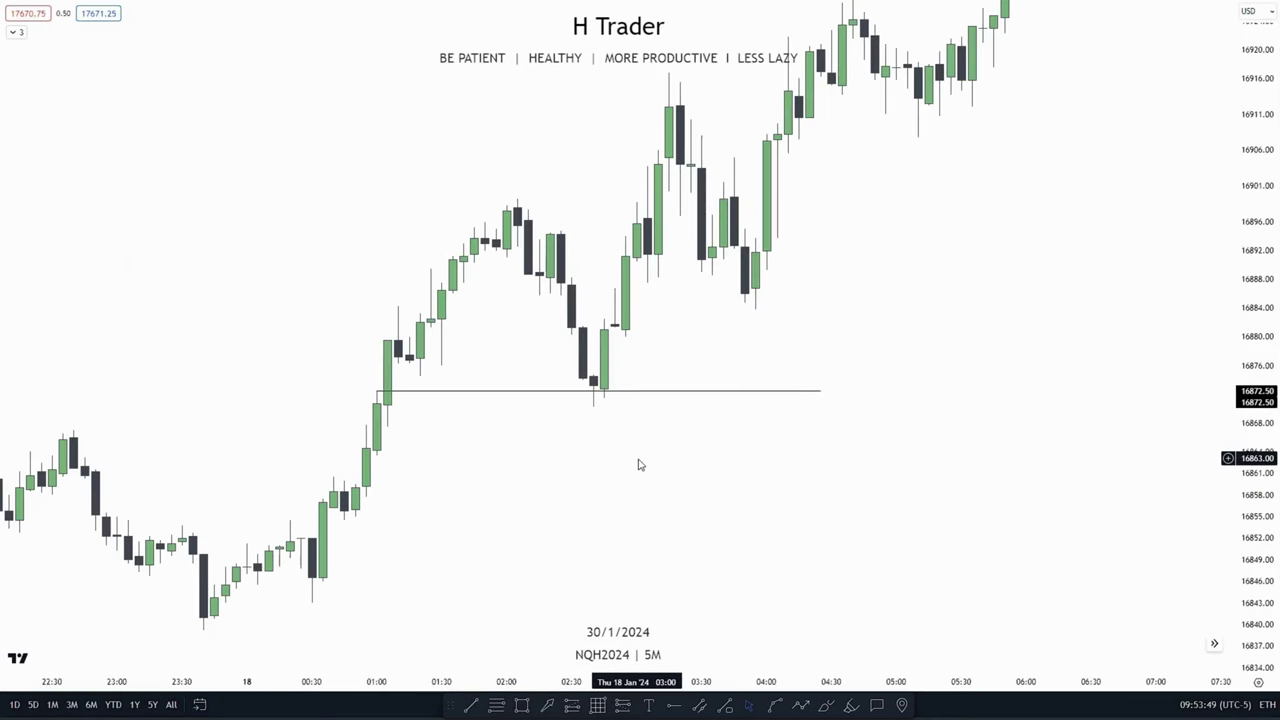
{"action": "mouse_move", "coordinate": [640, 464]}
{"action": "left_mouse_down"}
{"action": "mouse_move", "coordinate": [711, 374]}
{"action": "mouse_move", "coordinate": [666, 443]}
{"action": "mouse_move", "coordinate": [667, 465]}
{"action": "mouse_move", "coordinate": [703, 450]}
{"action": "mouse_move", "coordinate": [642, 474]}
{"action": "left_mouse_up"}
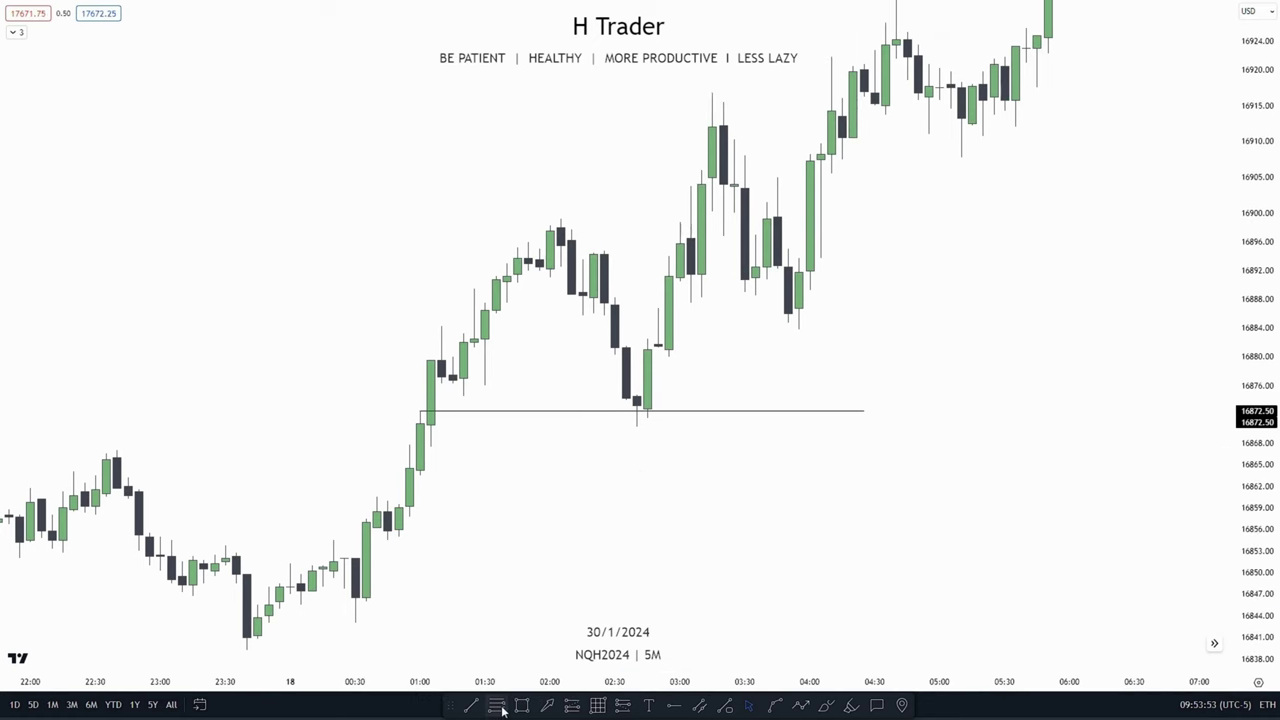
{"action": "left_click", "coordinate": [497, 706]}
{"action": "left_click", "coordinate": [560, 214]}
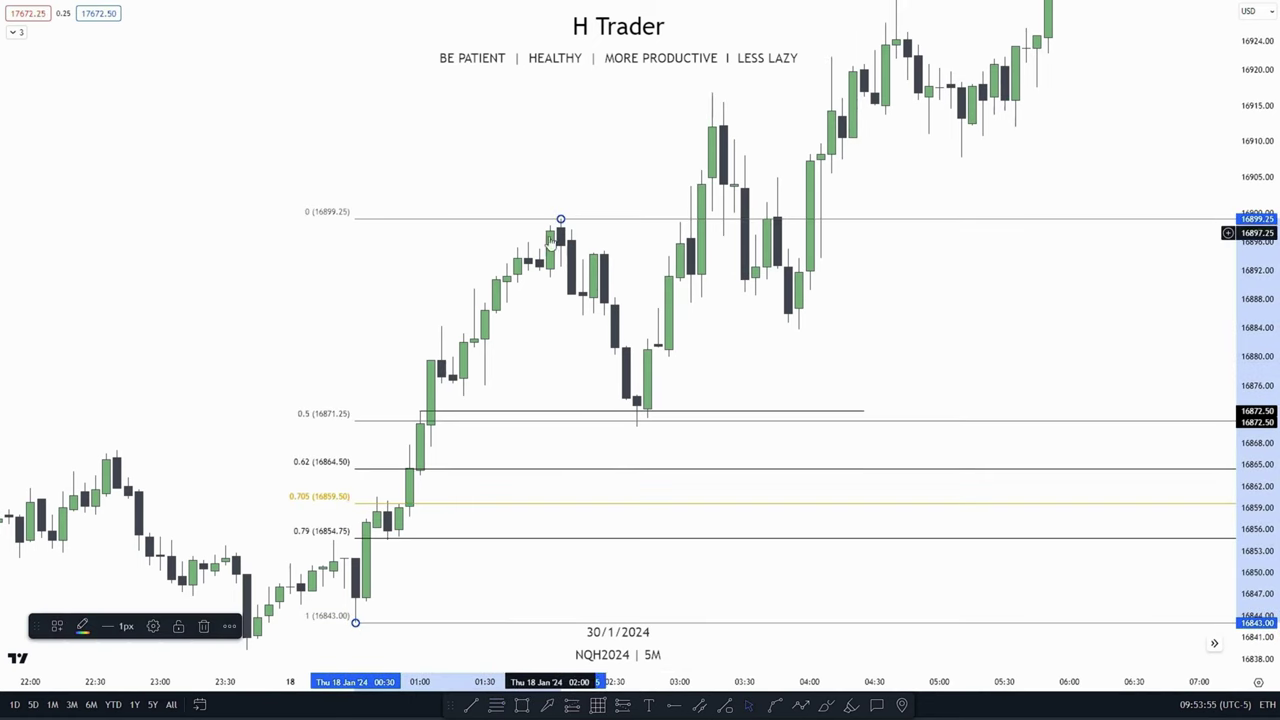
{"action": "left_click", "coordinate": [526, 366]}
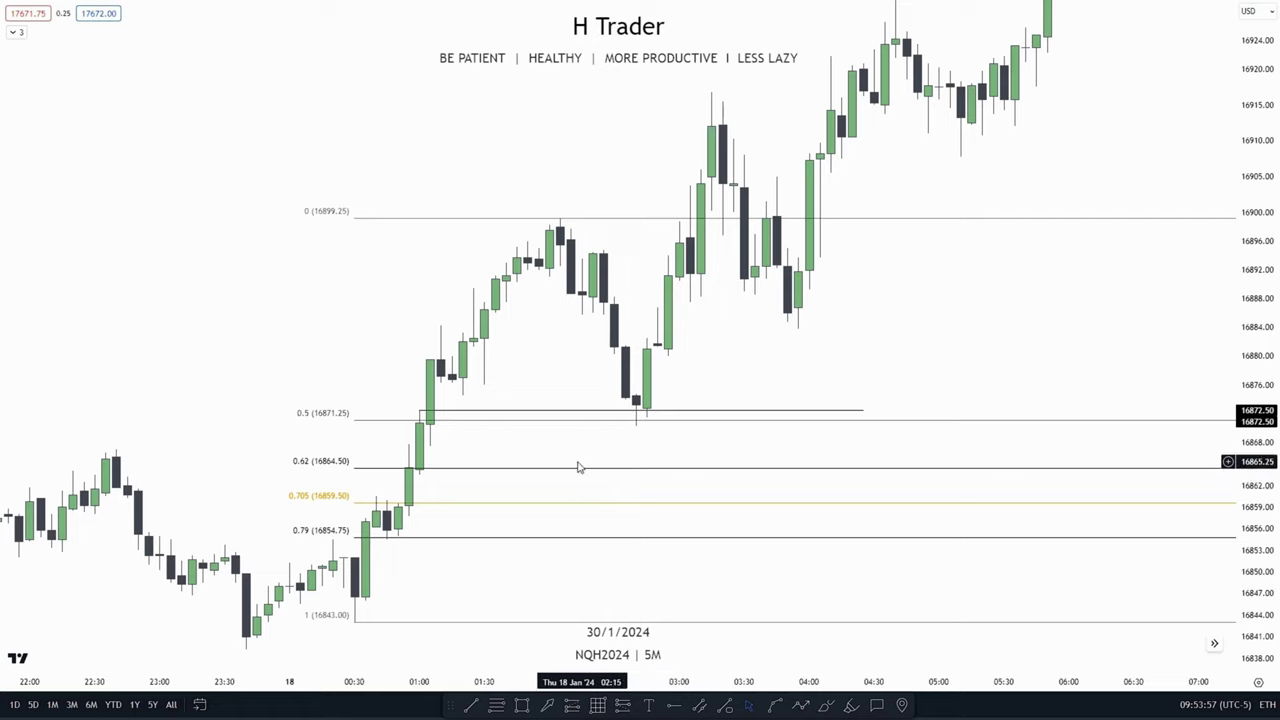
{"action": "left_click_drag", "start_coordinate": [578, 467], "coordinate": [632, 427]}
{"action": "left_click_drag", "start_coordinate": [553, 343], "coordinate": [610, 434]}
{"action": "key", "text": "ctrl+z"}
{"action": "left_click_drag", "start_coordinate": [658, 281], "coordinate": [613, 171]}
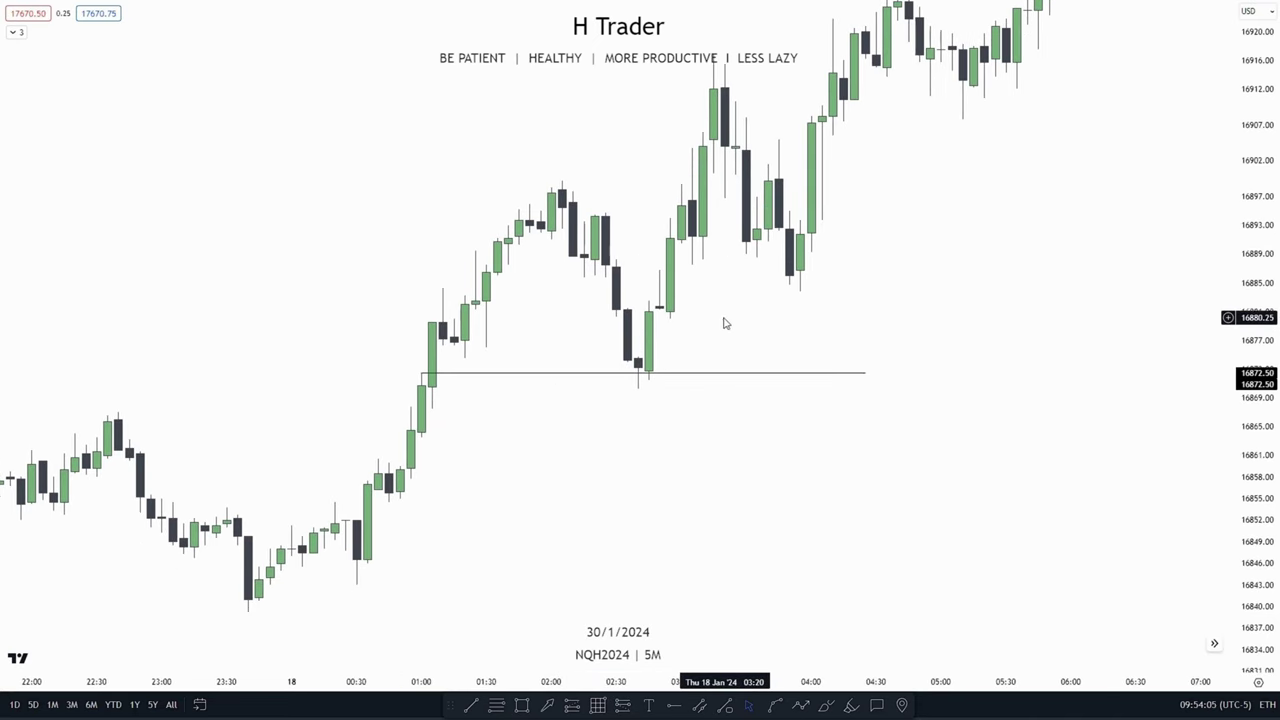
Pan the chart to bring the 16872.50 level and the 02:45 swing low into view.
{"action": "left_click_drag", "start_coordinate": [723, 323], "coordinate": [679, 410]}
{"action": "left_click_drag", "start_coordinate": [610, 434], "coordinate": [658, 440]}
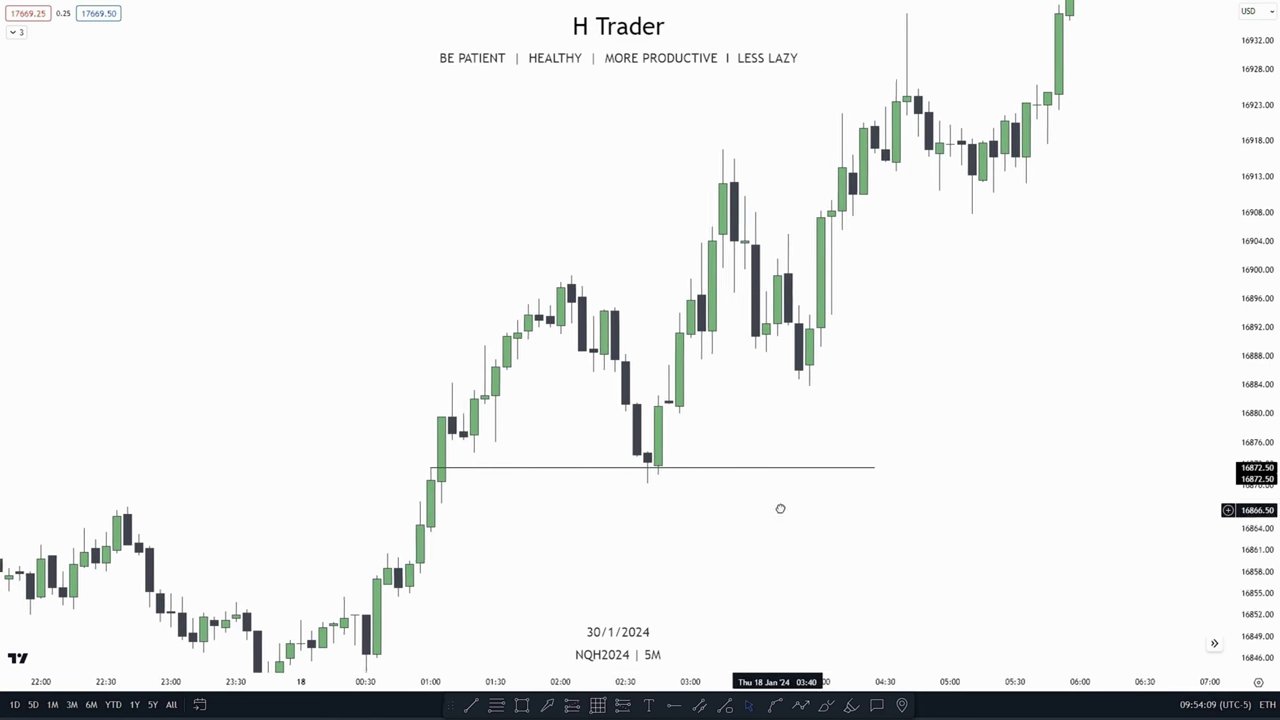
{"action": "left_click_drag", "start_coordinate": [780, 509], "coordinate": [784, 462]}
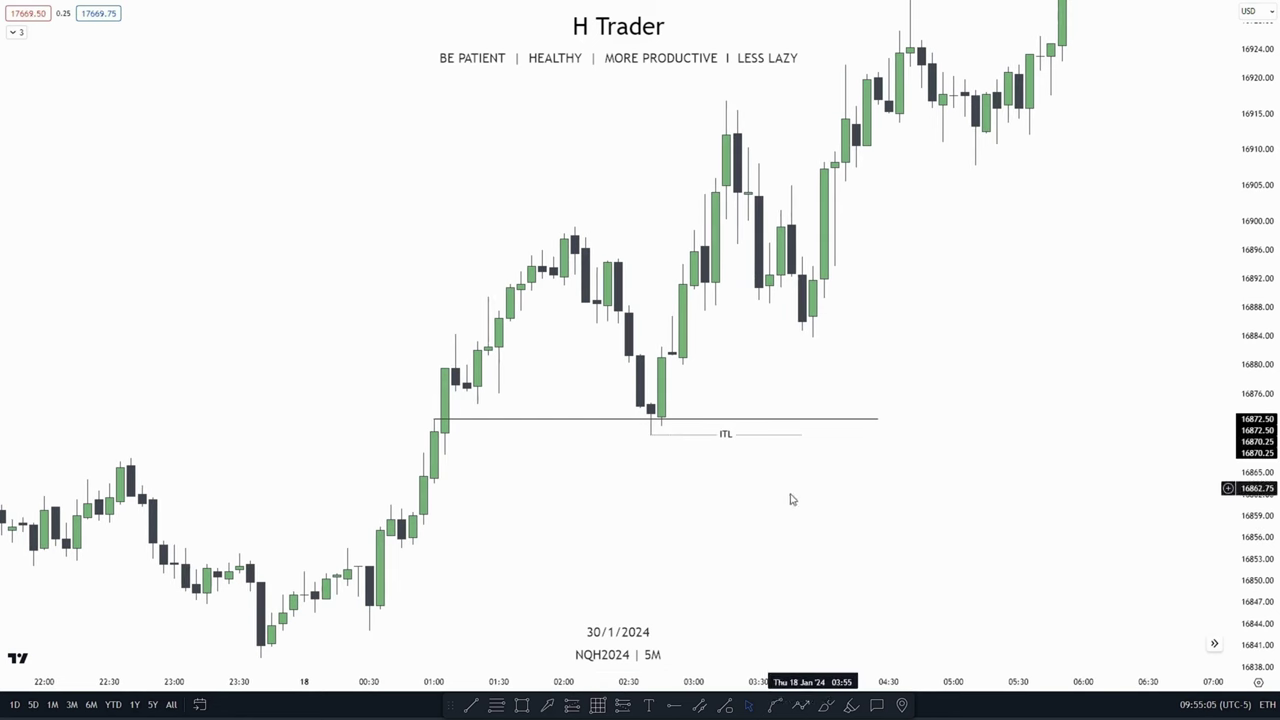
{"action": "left_click_drag", "start_coordinate": [738, 541], "coordinate": [851, 329]}
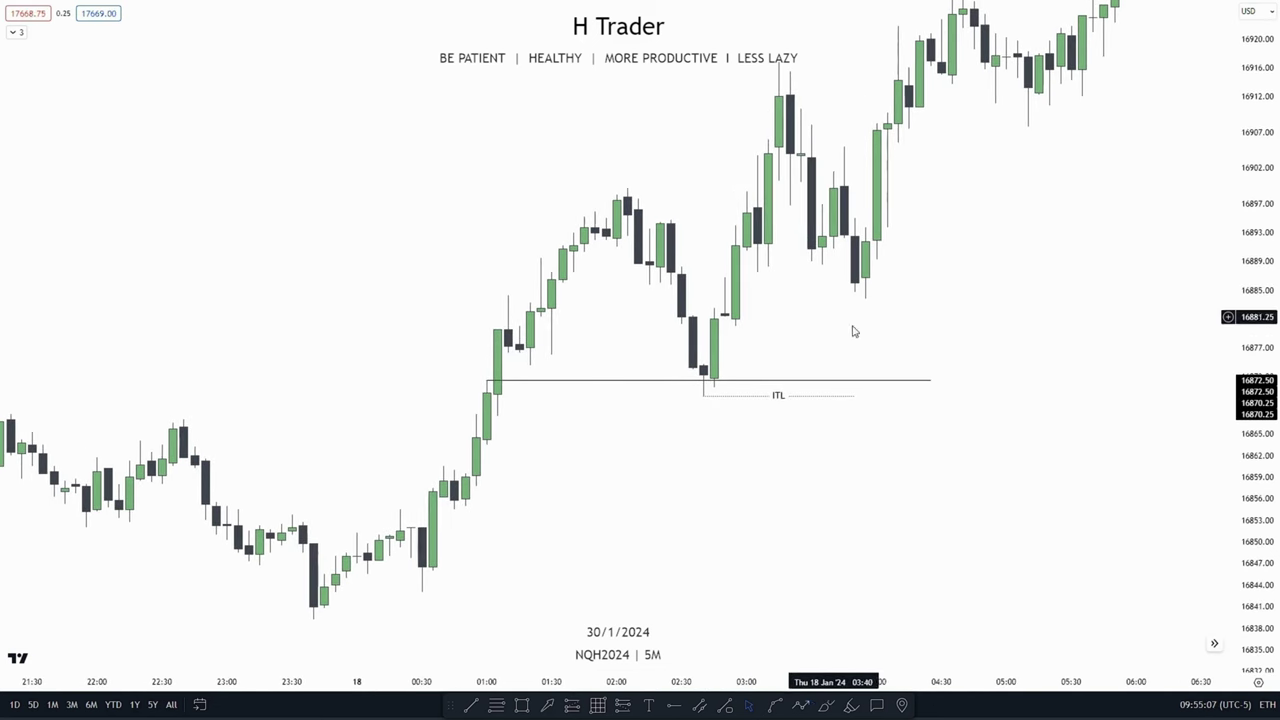
{"action": "left_click_drag", "start_coordinate": [676, 406], "coordinate": [681, 329]}
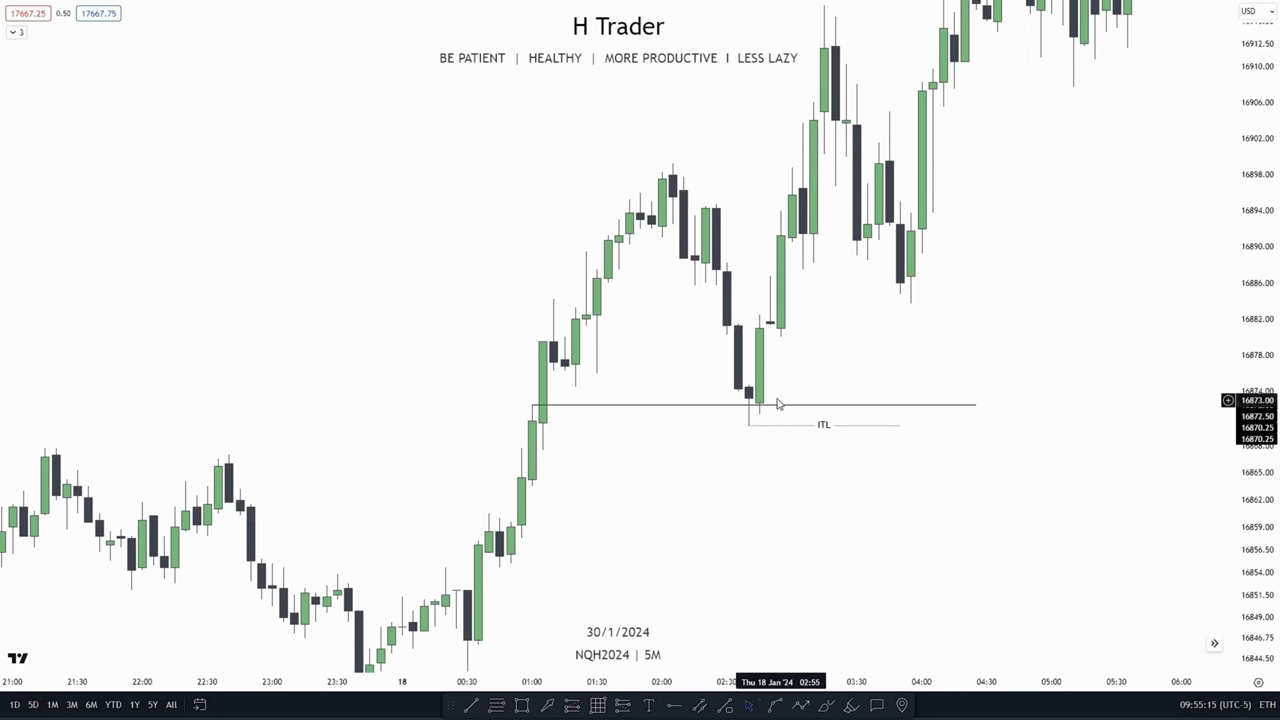
{"action": "left_click_drag", "start_coordinate": [779, 403], "coordinate": [505, 479]}
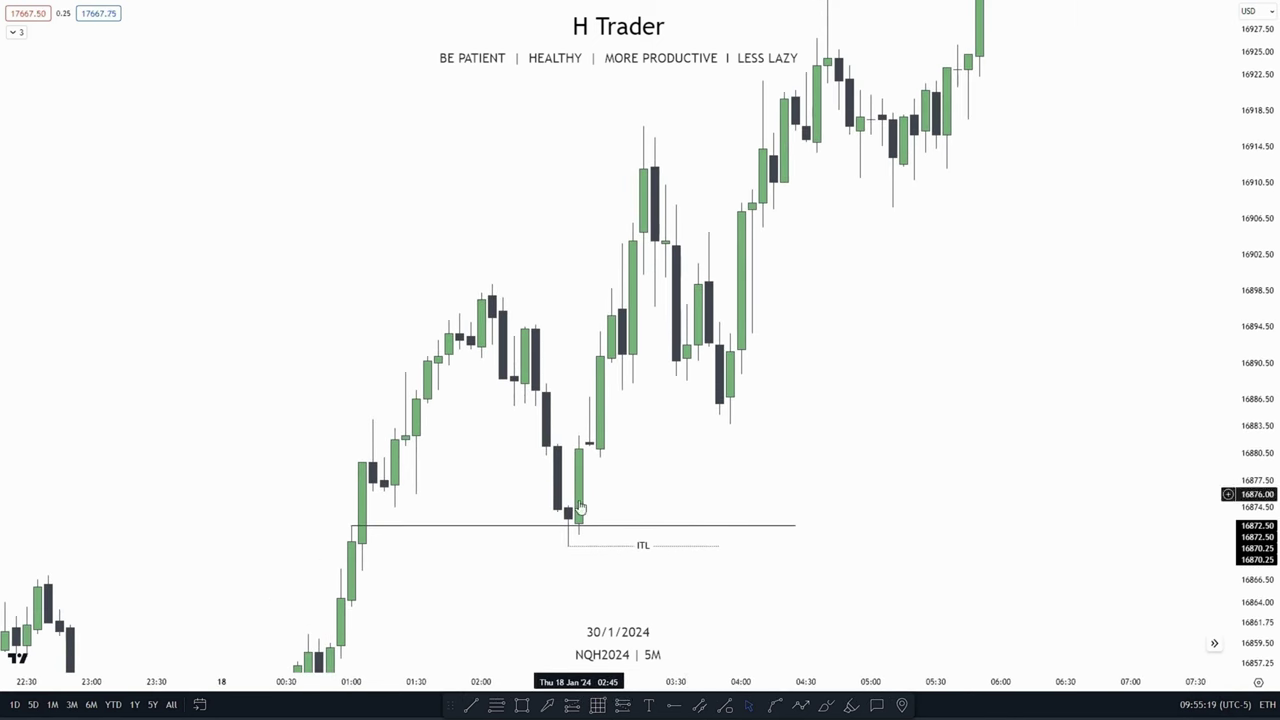
{"action": "left_click_drag", "start_coordinate": [800, 450], "coordinate": [877, 289]}
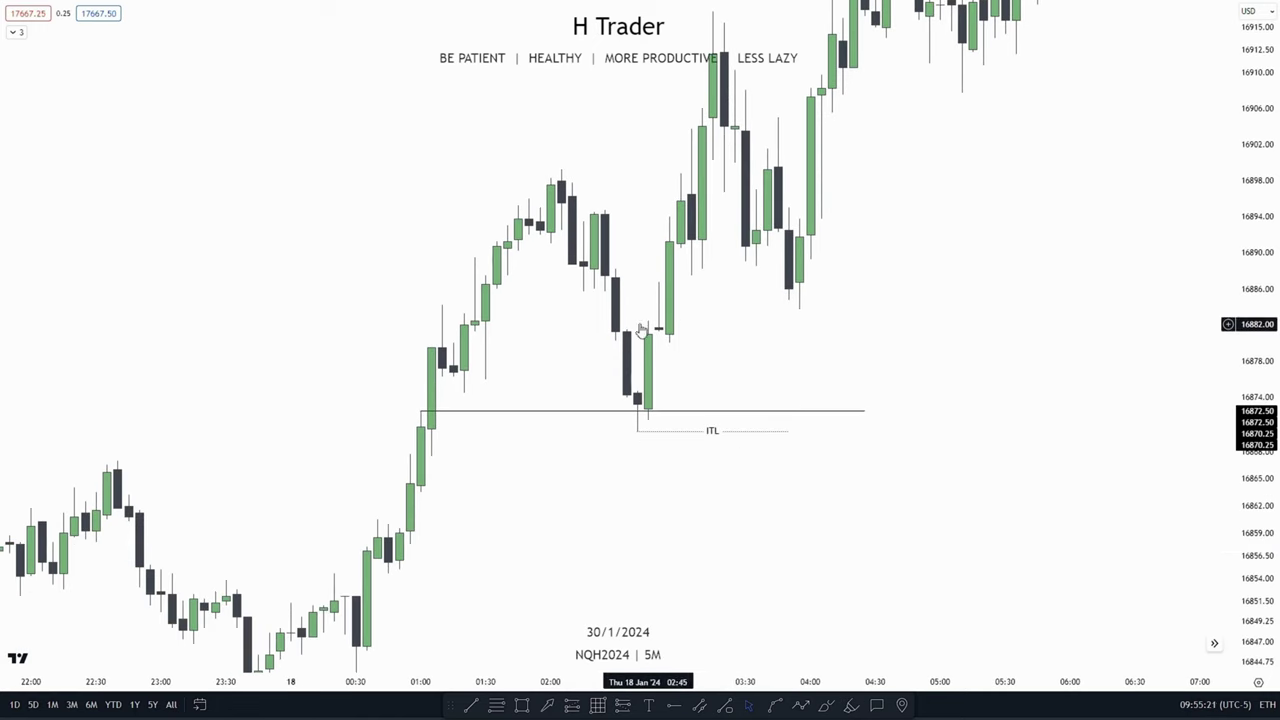
Zoom in and reframe the candles around the ITL line at 16870.25.
{"action": "left_click_drag", "start_coordinate": [641, 329], "coordinate": [697, 330]}
{"action": "left_click_drag", "start_coordinate": [615, 382], "coordinate": [696, 323]}
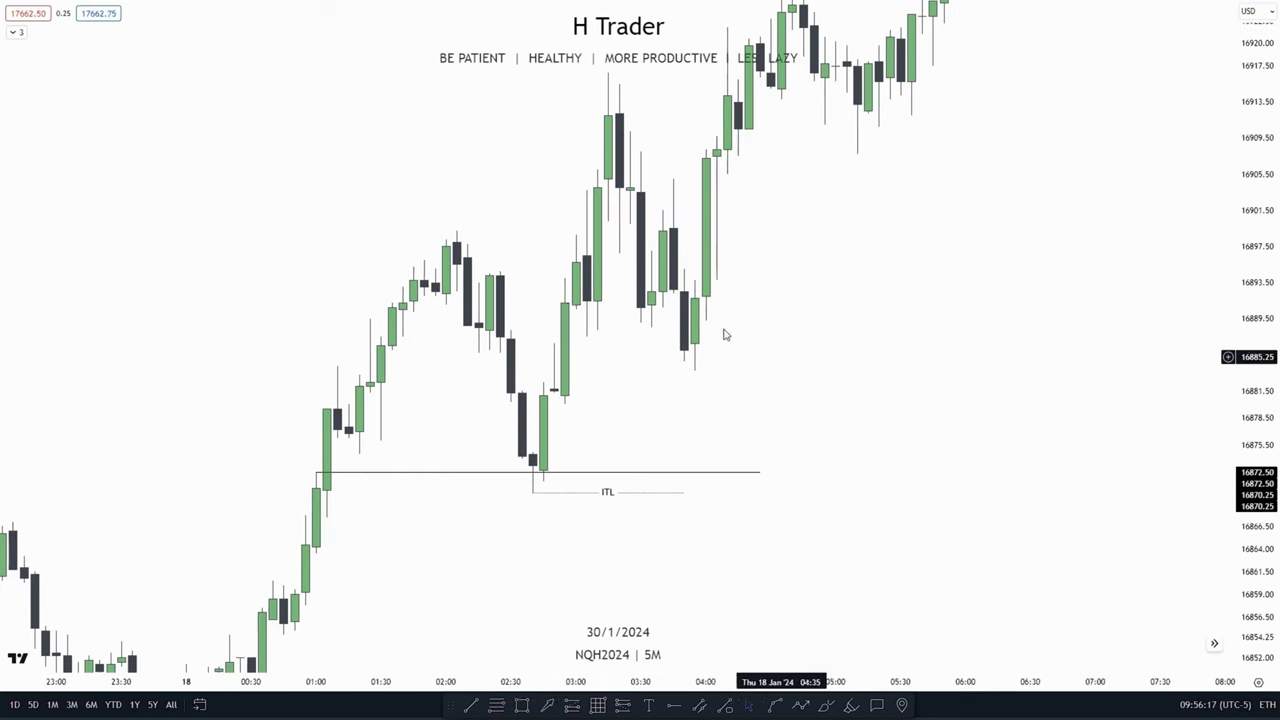
{"action": "left_click_drag", "start_coordinate": [839, 501], "coordinate": [911, 396]}
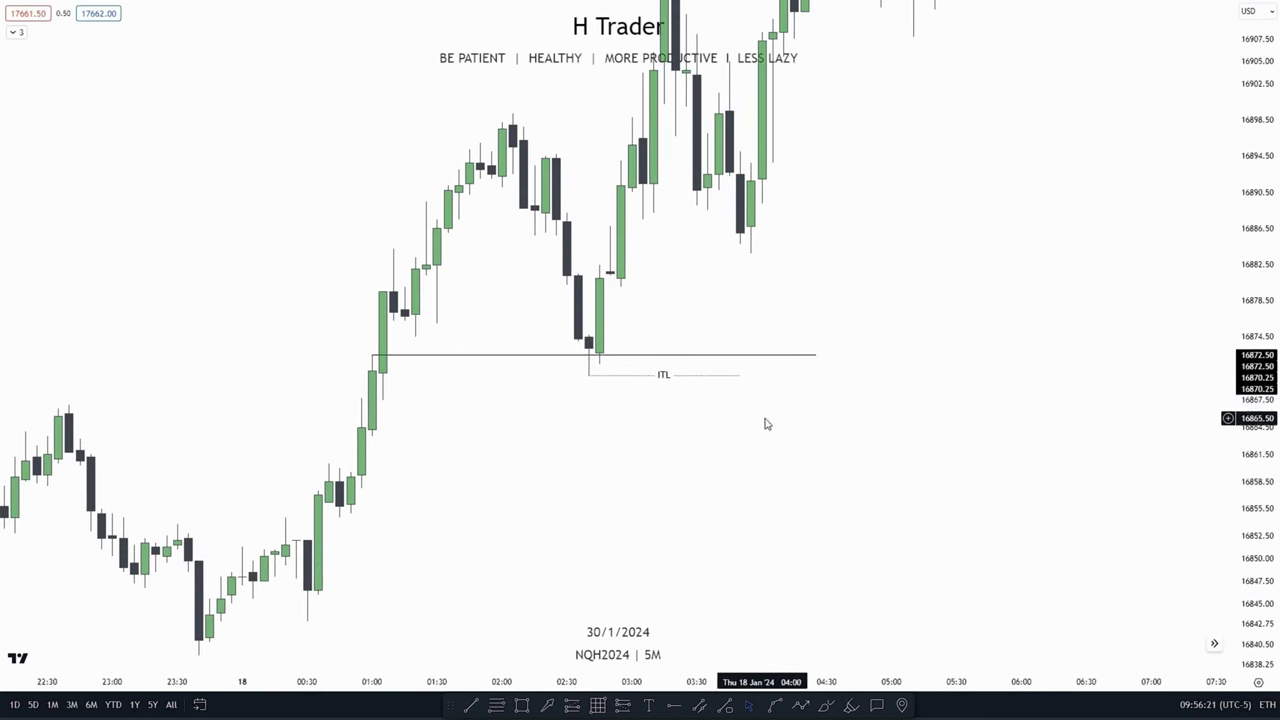
{"action": "left_click_drag", "start_coordinate": [614, 372], "coordinate": [626, 354]}
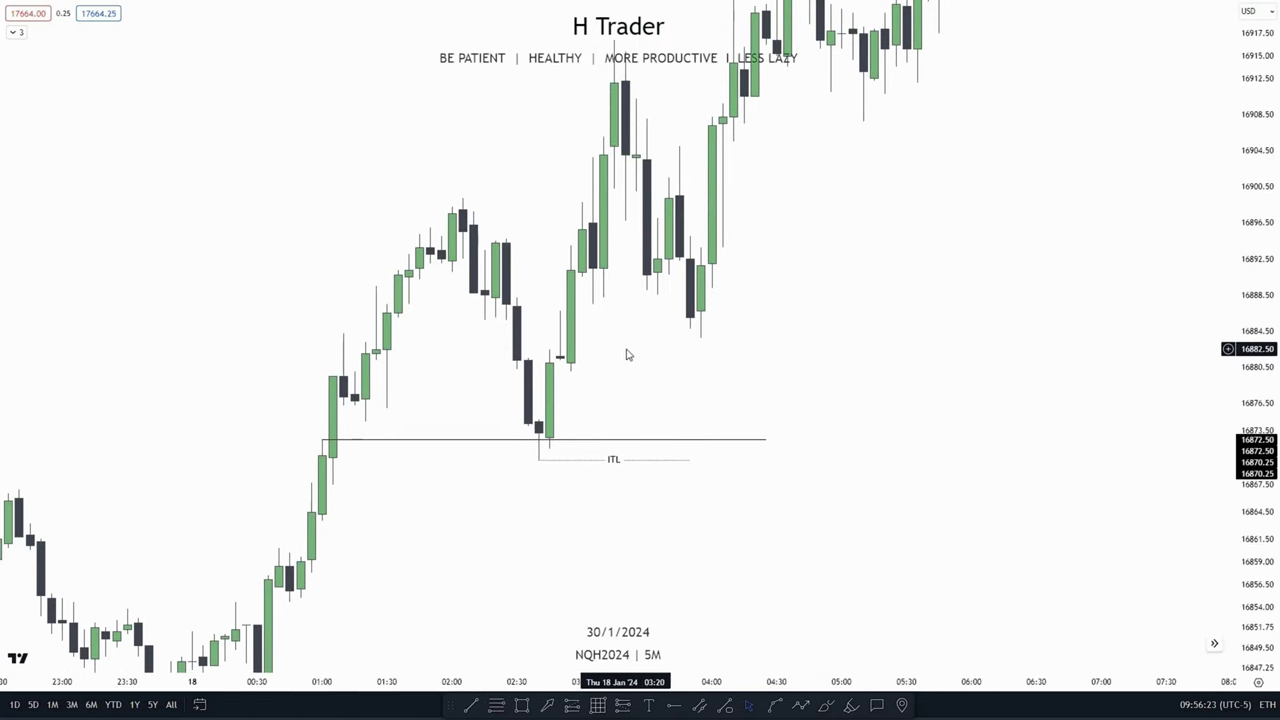
{"action": "left_click_drag", "start_coordinate": [703, 374], "coordinate": [1194, 451]}
{"action": "scroll", "coordinate": [1009, 366], "scroll_direction": "up", "scroll_amount": 2}
{"action": "left_click_drag", "start_coordinate": [1009, 366], "coordinate": [720, 394]}
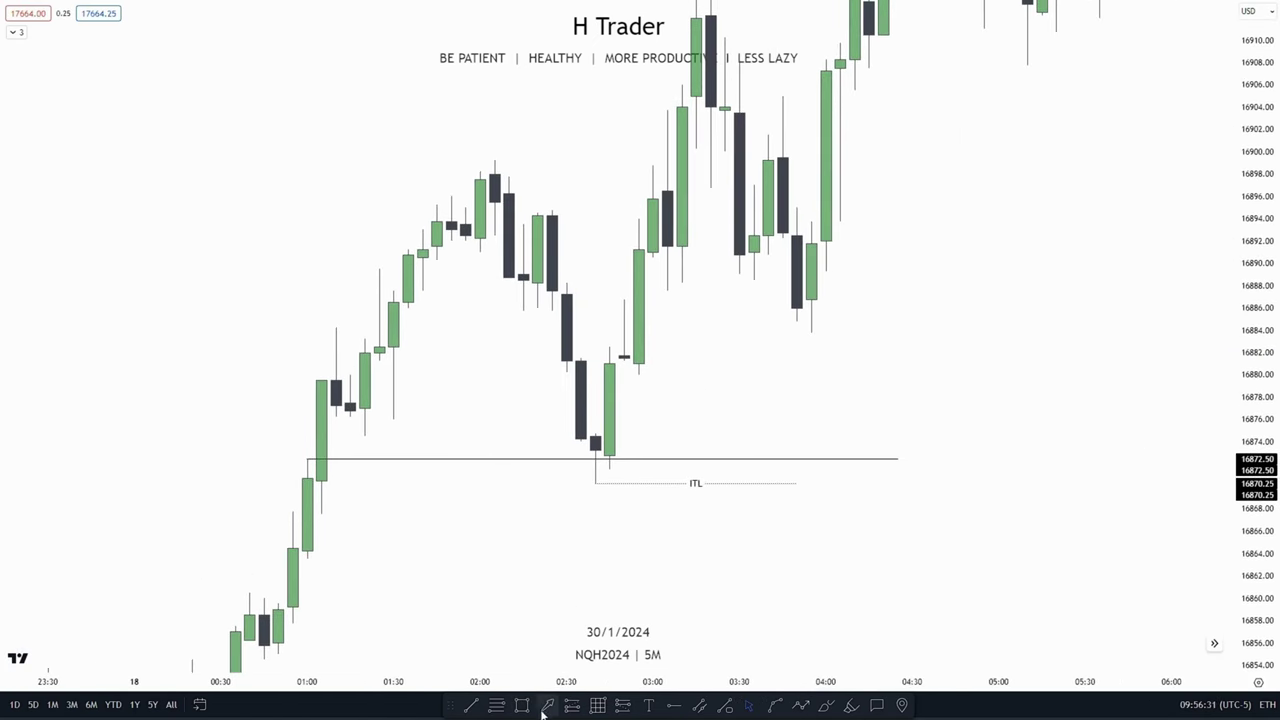
Draw a yellow entry zone above the ITL swing low and extend it right.
{"action": "mouse_move", "coordinate": [567, 372]}
{"action": "left_mouse_down"}
{"action": "mouse_move", "coordinate": [595, 433]}
{"action": "mouse_move", "coordinate": [605, 402]}
{"action": "mouse_move", "coordinate": [978, 400]}
{"action": "left_mouse_up"}
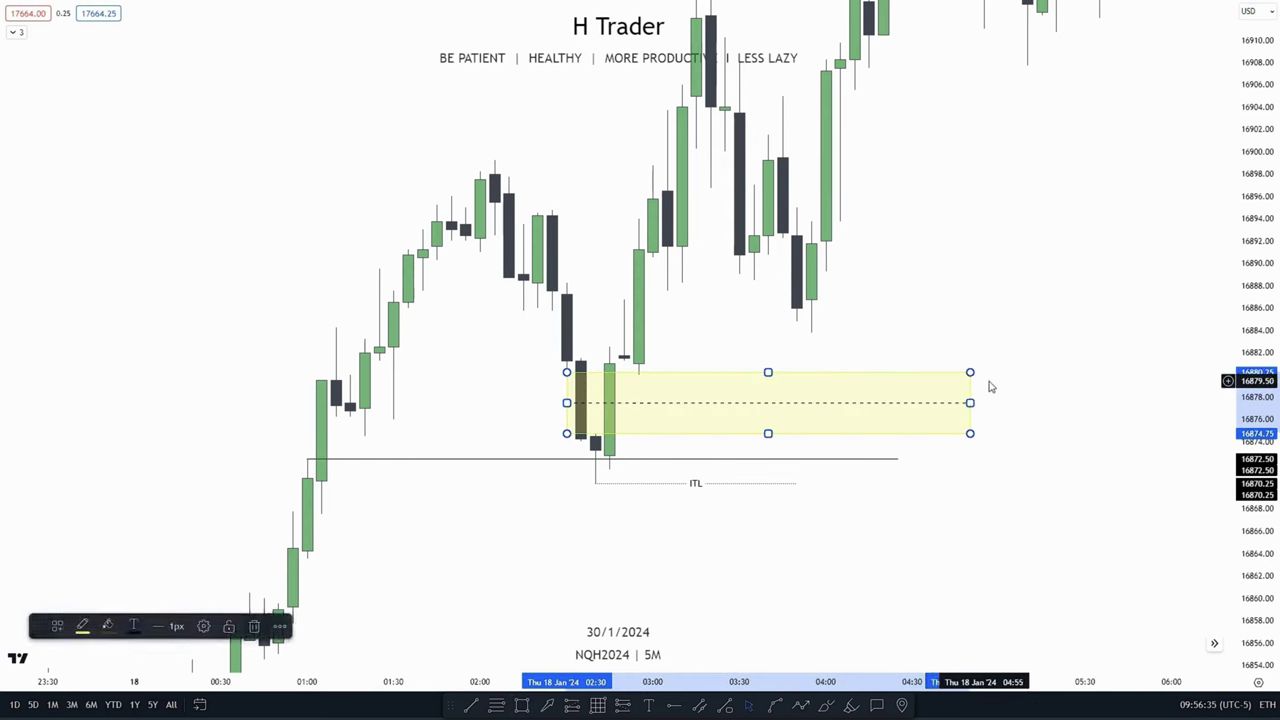
{"action": "left_click", "coordinate": [706, 357]}
{"action": "left_click_drag", "start_coordinate": [706, 357], "coordinate": [766, 300]}
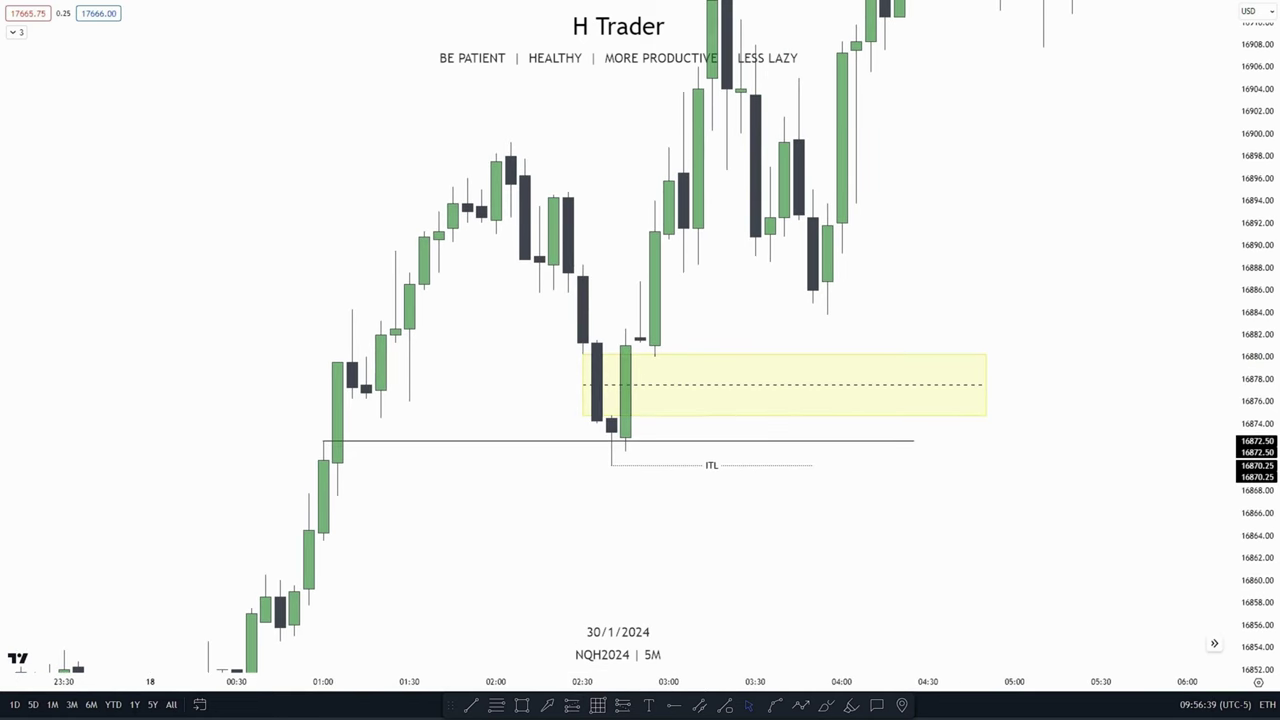
Place a long position entering at 16880.25 at the zone top, stop at 16870.25.
{"action": "left_click", "coordinate": [585, 357]}
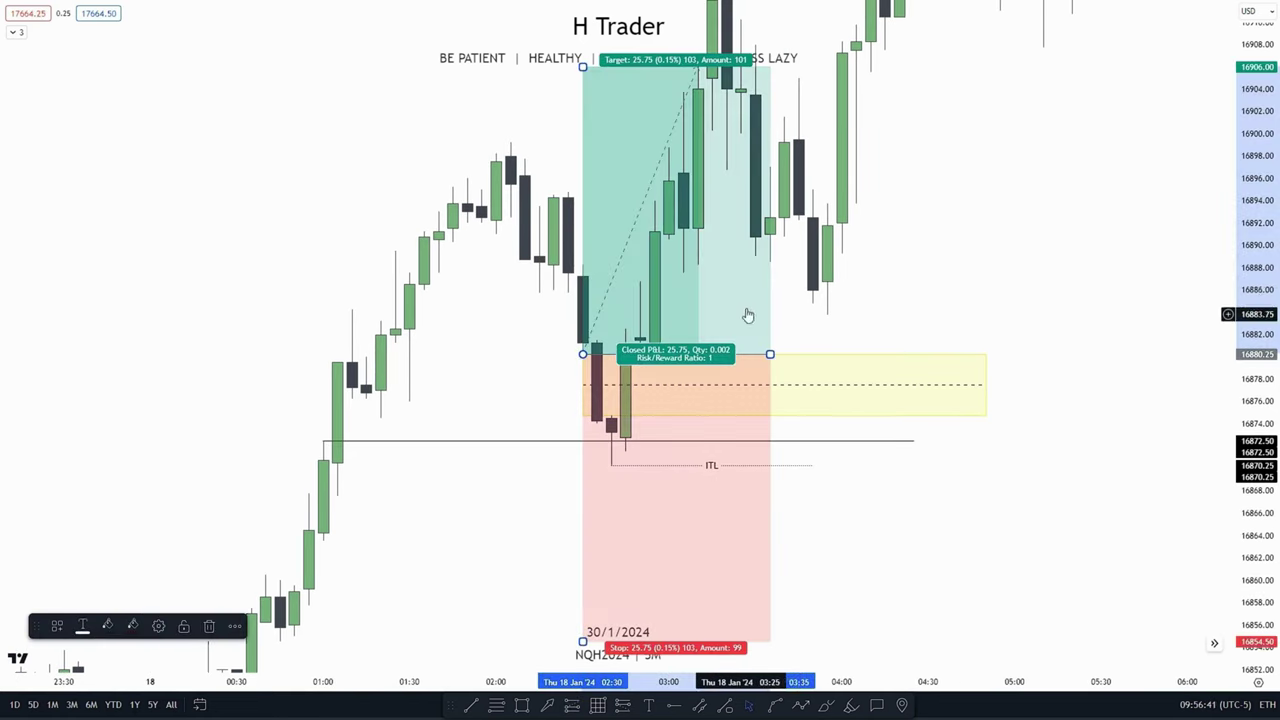
{"action": "left_click_drag", "start_coordinate": [702, 394], "coordinate": [714, 363]}
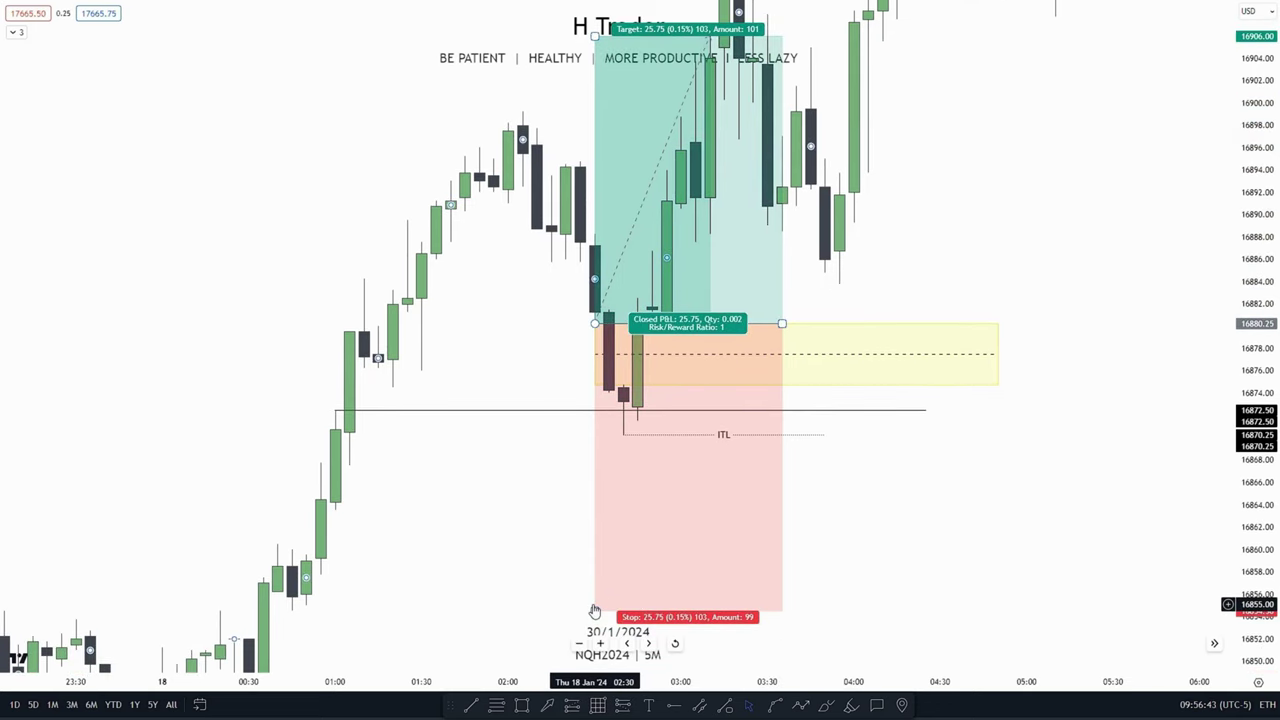
{"action": "left_click_drag", "start_coordinate": [594, 610], "coordinate": [622, 428]}
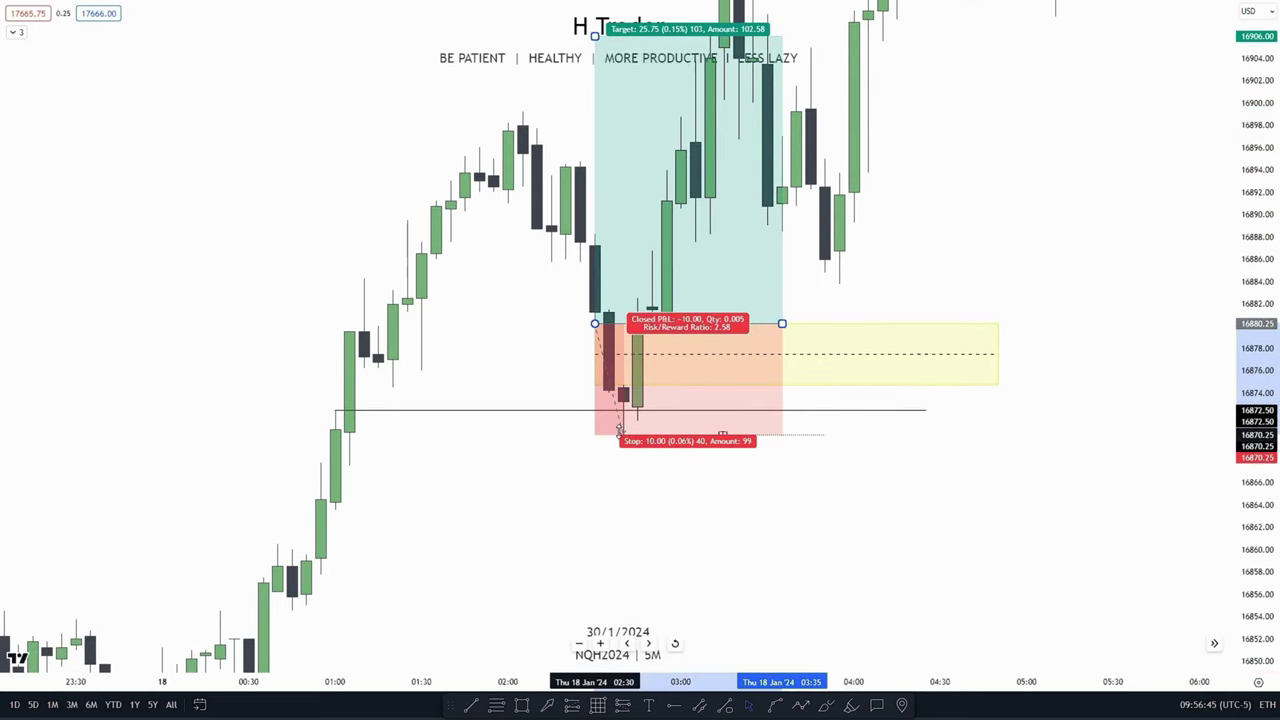
{"action": "left_click_drag", "start_coordinate": [511, 307], "coordinate": [477, 473]}
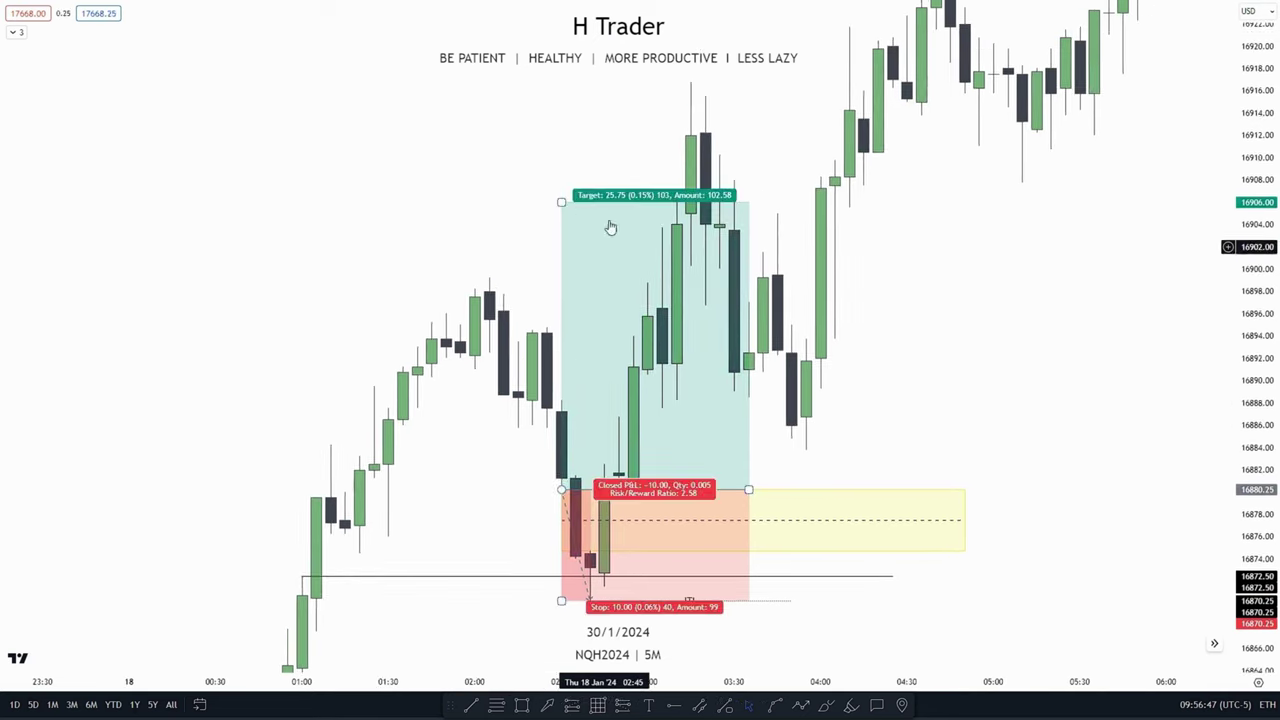
{"action": "left_click_drag", "start_coordinate": [563, 203], "coordinate": [493, 270]}
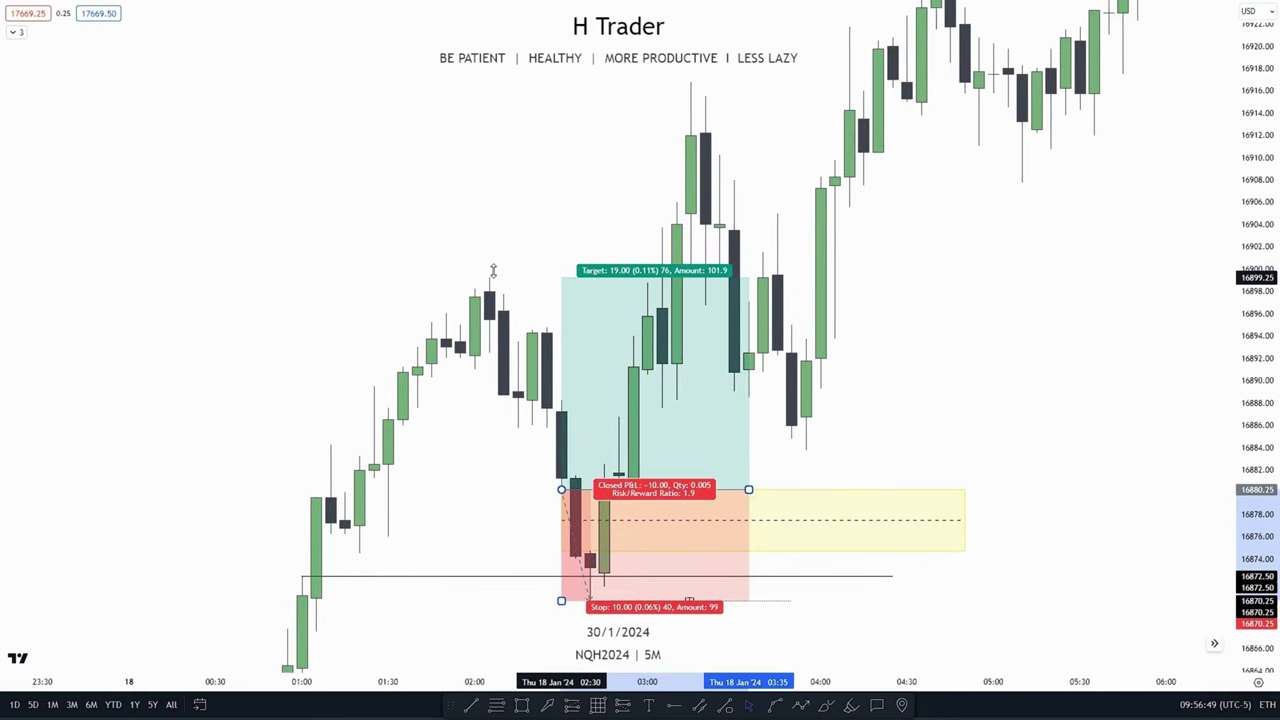
{"action": "left_click", "coordinate": [629, 220]}
{"action": "scroll", "coordinate": [549, 229], "scroll_direction": "down", "scroll_amount": 3}
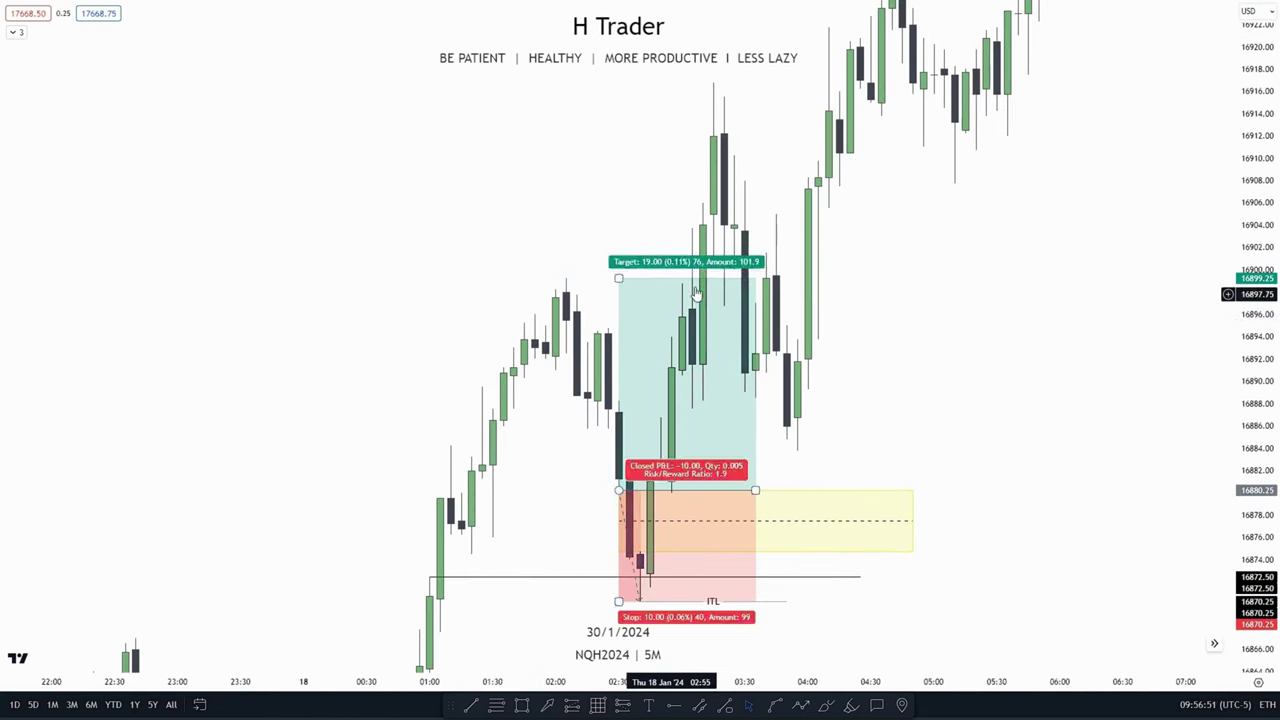
Raise the long position's profit target to about 16908.
{"action": "left_click", "coordinate": [643, 349]}
{"action": "left_click", "coordinate": [517, 269]}
{"action": "left_click_drag", "start_coordinate": [715, 517], "coordinate": [617, 476]}
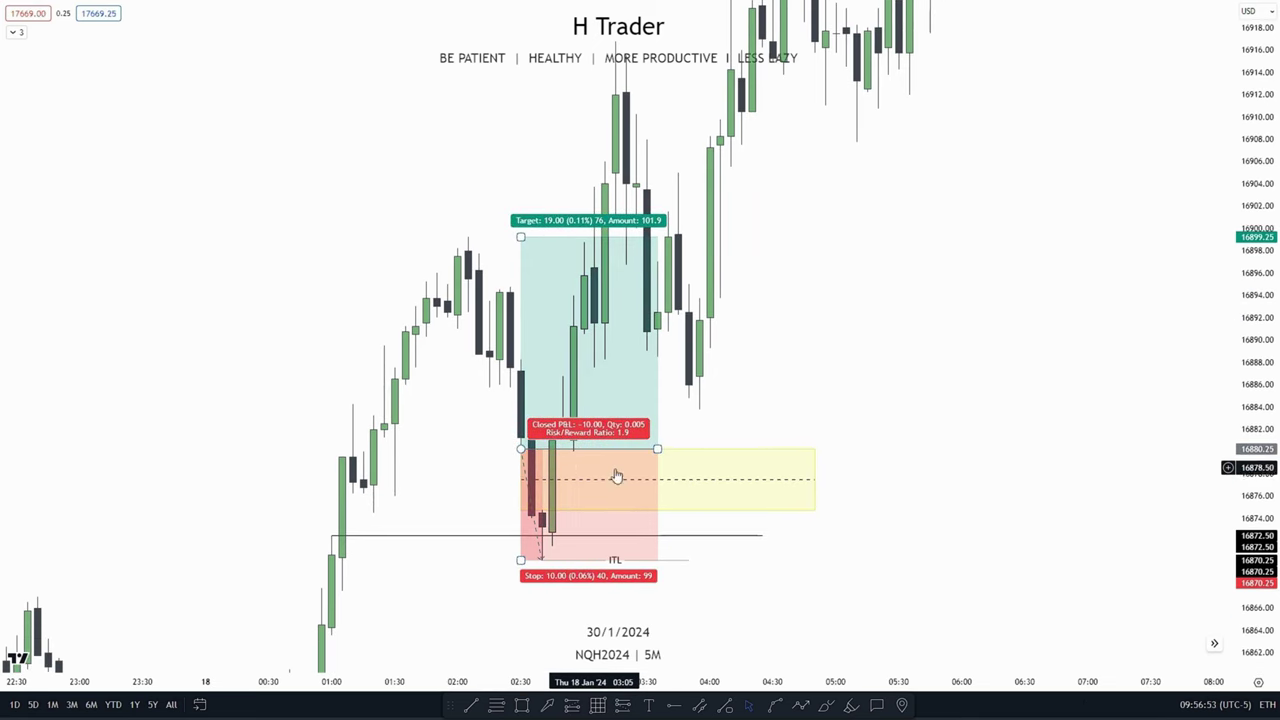
{"action": "scroll", "coordinate": [554, 291], "scroll_direction": "down", "scroll_amount": 5}
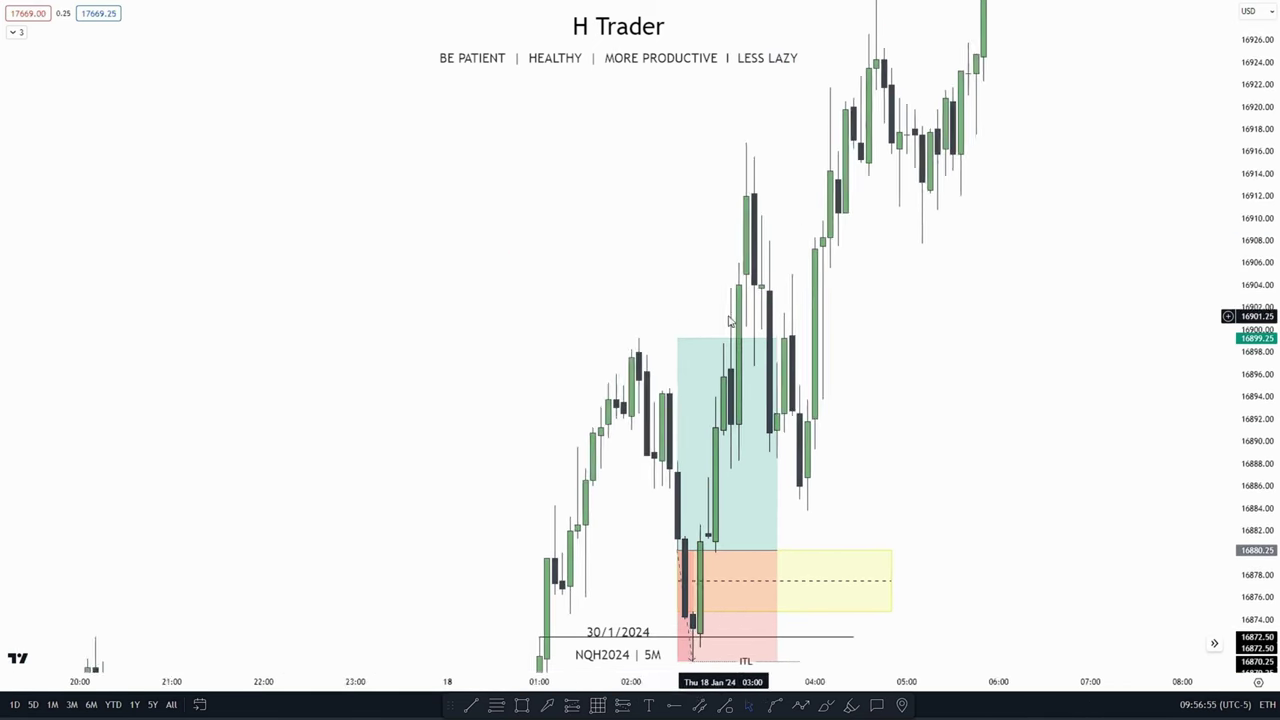
{"action": "left_click_drag", "start_coordinate": [680, 312], "coordinate": [566, 343]}
{"action": "left_click_drag", "start_coordinate": [880, 369], "coordinate": [164, 266]}
Reframe the chart to review the long trade's 2.78 risk/reward figures.
{"action": "scroll", "coordinate": [534, 317], "scroll_direction": "up", "scroll_amount": 3}
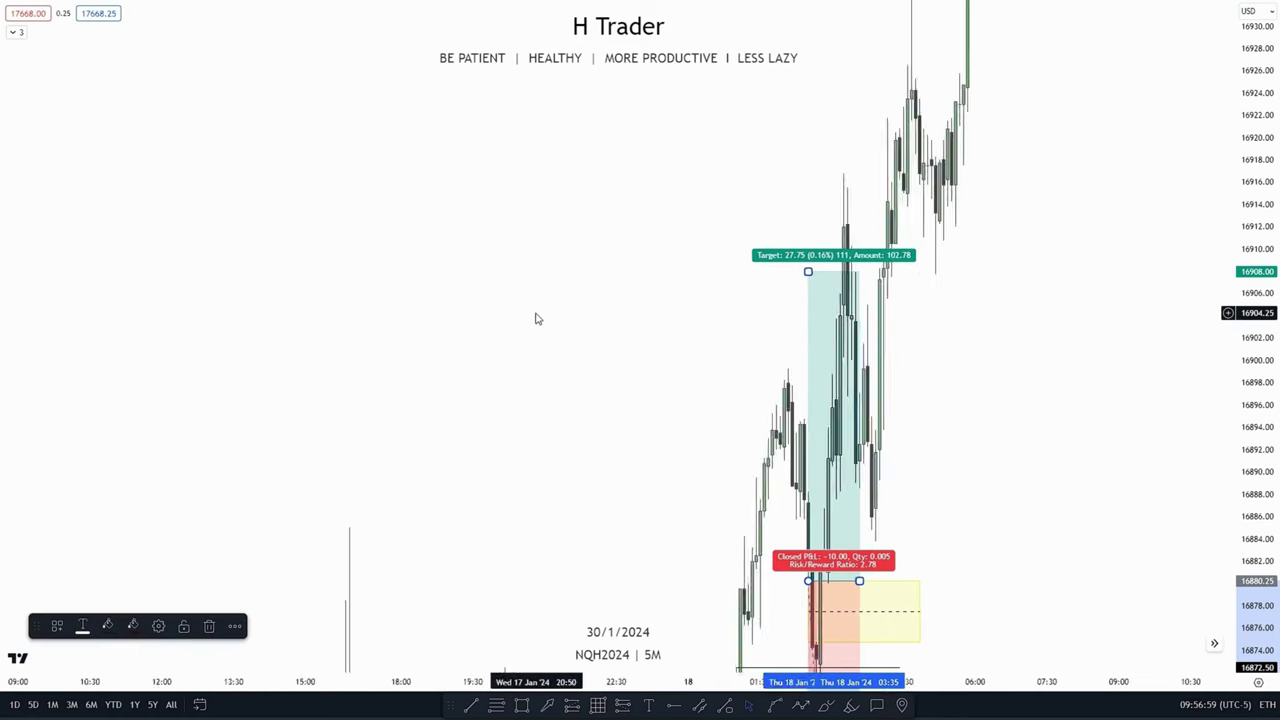
{"action": "scroll", "coordinate": [858, 431], "scroll_direction": "up", "scroll_amount": 3}
{"action": "left_click_drag", "start_coordinate": [858, 431], "coordinate": [891, 246]}
{"action": "left_click", "coordinate": [671, 459]}
{"action": "left_click", "coordinate": [703, 506]}
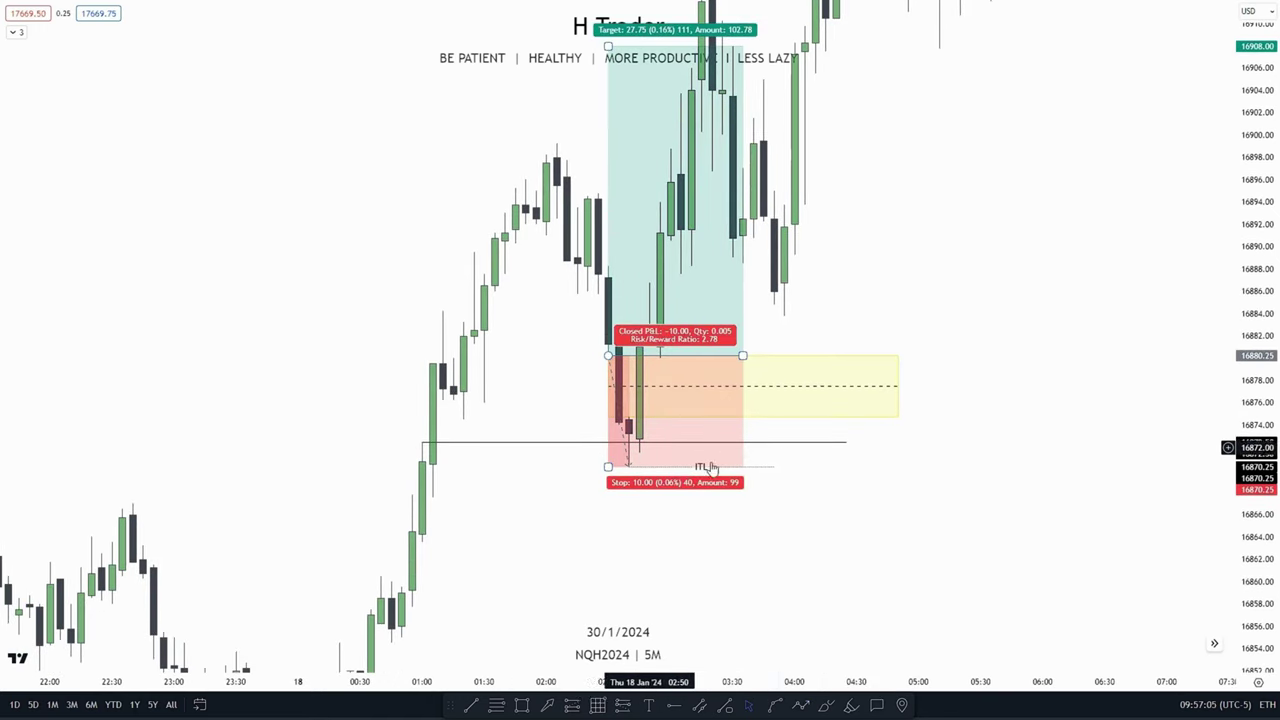
{"action": "left_click_drag", "start_coordinate": [871, 231], "coordinate": [877, 403]}
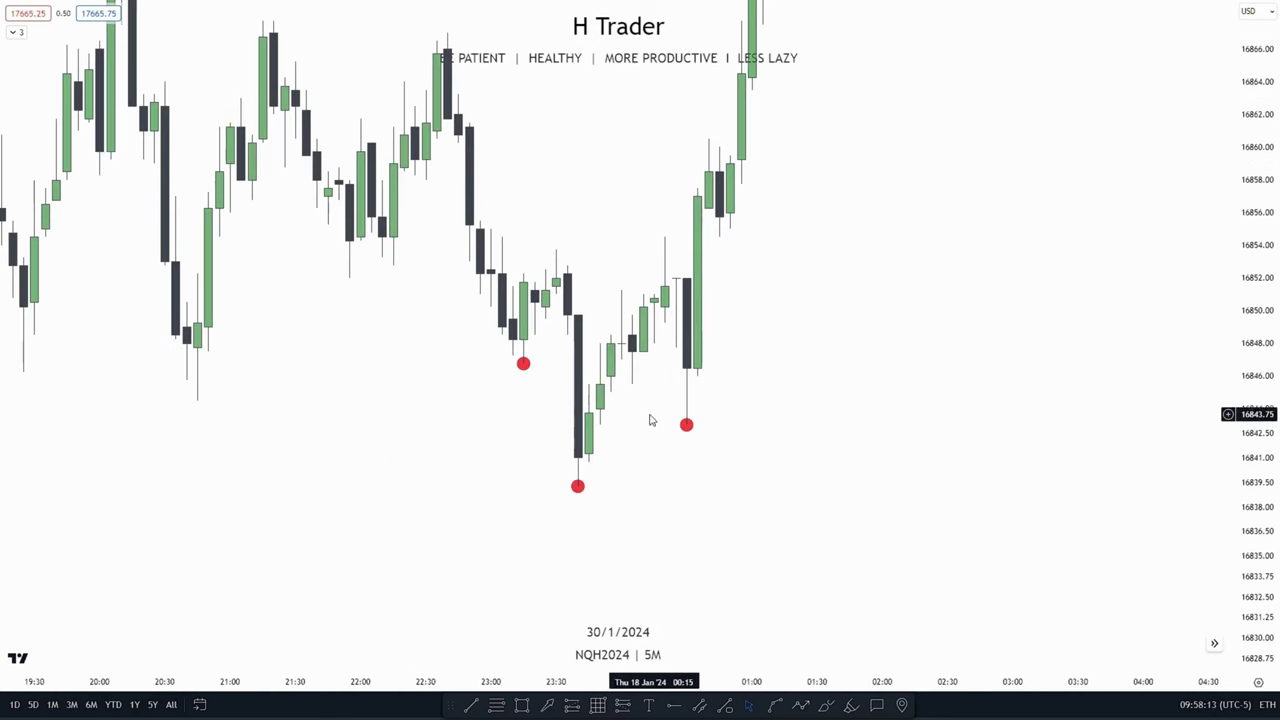
{"action": "left_click_drag", "start_coordinate": [829, 417], "coordinate": [1071, 380]}
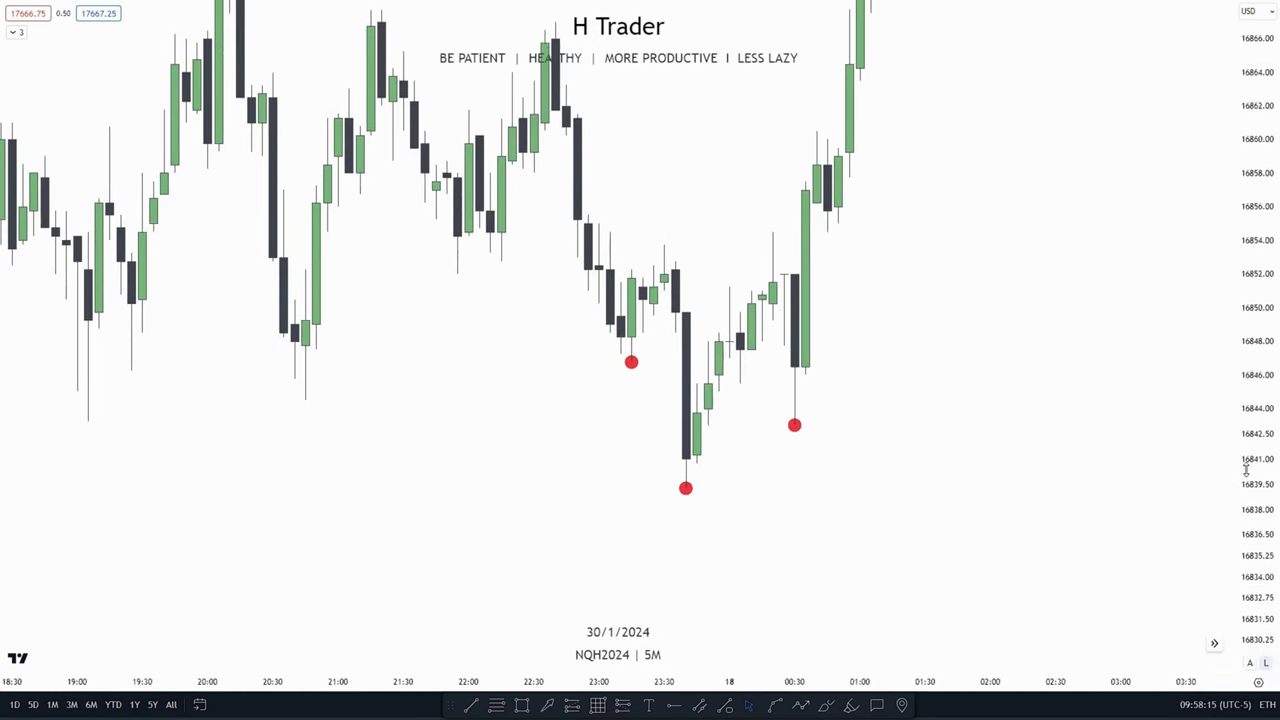
{"action": "scroll", "coordinate": [968, 335], "scroll_direction": "up", "scroll_amount": 2}
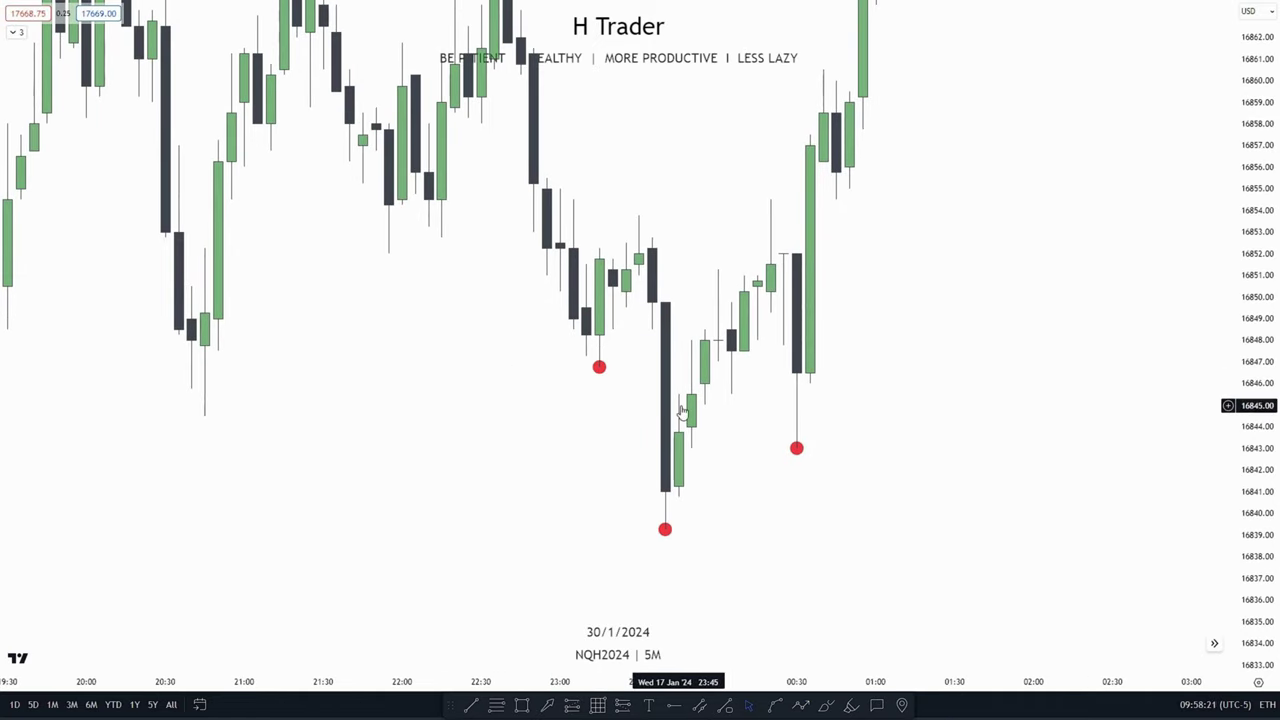
{"action": "left_click_drag", "start_coordinate": [680, 410], "coordinate": [652, 436]}
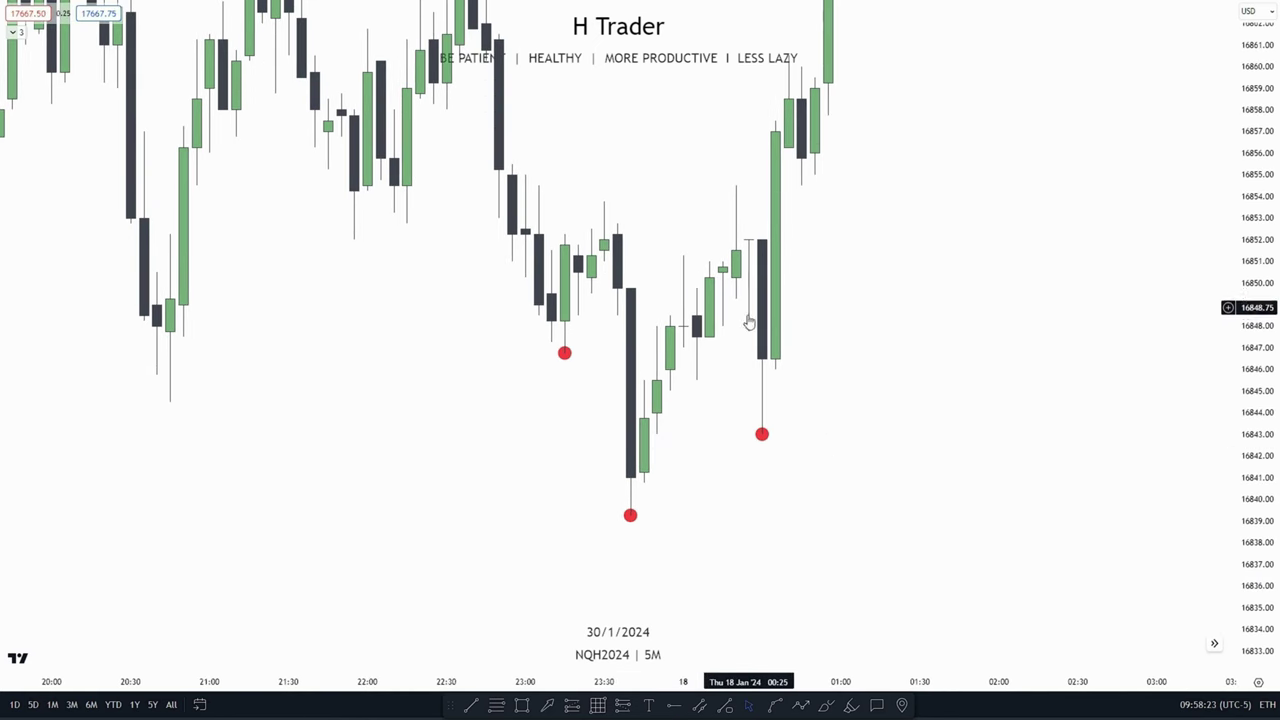
{"action": "left_click_drag", "start_coordinate": [784, 455], "coordinate": [727, 447]}
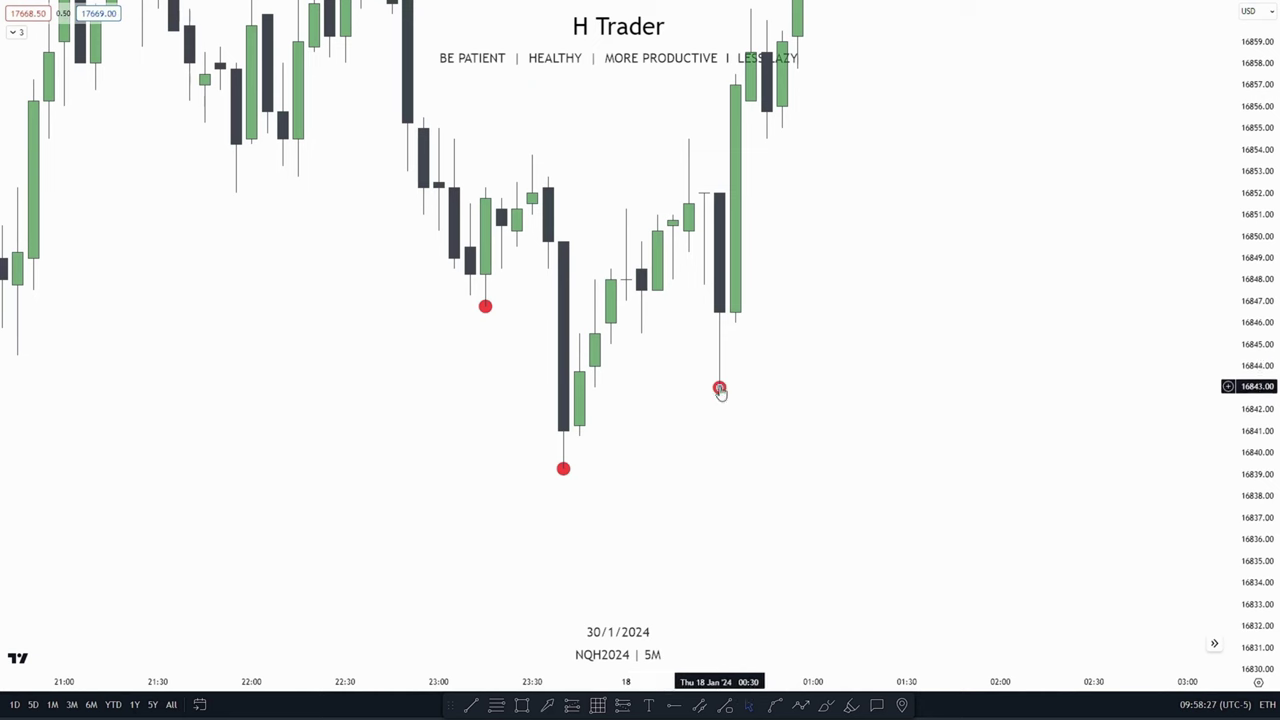
{"action": "left_click_drag", "start_coordinate": [643, 405], "coordinate": [491, 426]}
{"action": "scroll", "coordinate": [810, 437], "scroll_direction": "up", "scroll_amount": 2}
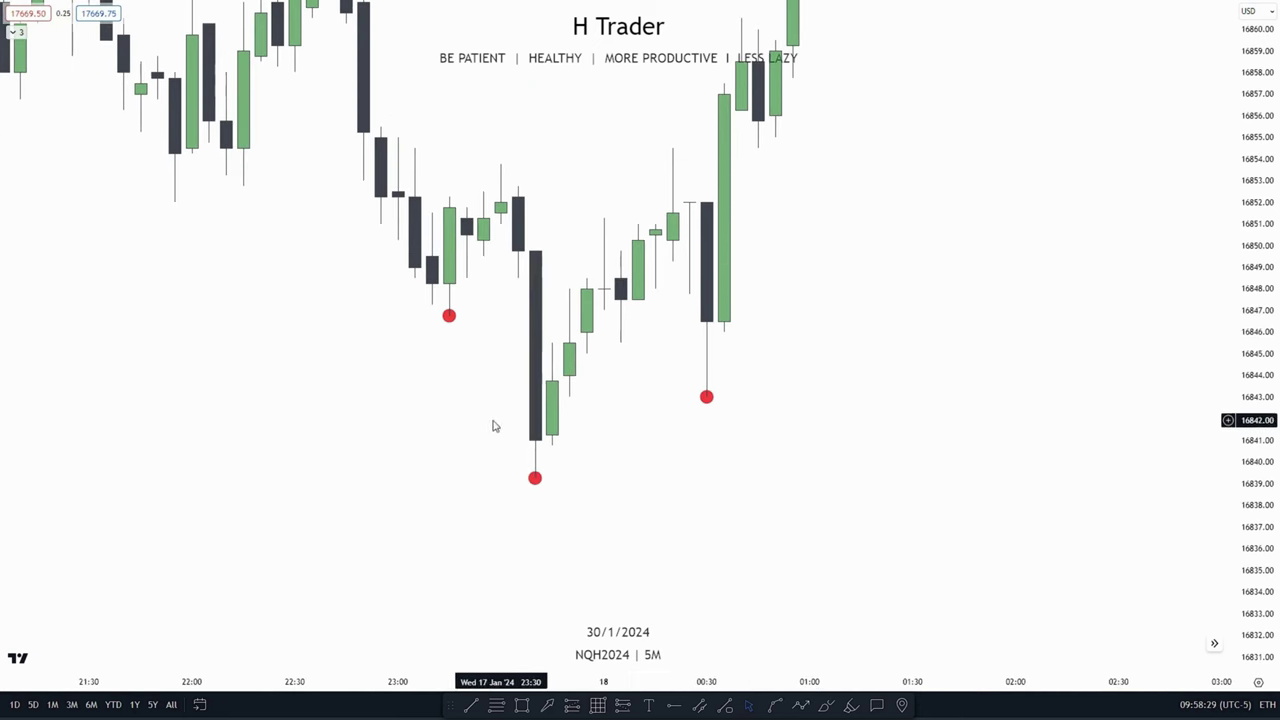
{"action": "left_click_drag", "start_coordinate": [794, 474], "coordinate": [750, 526]}
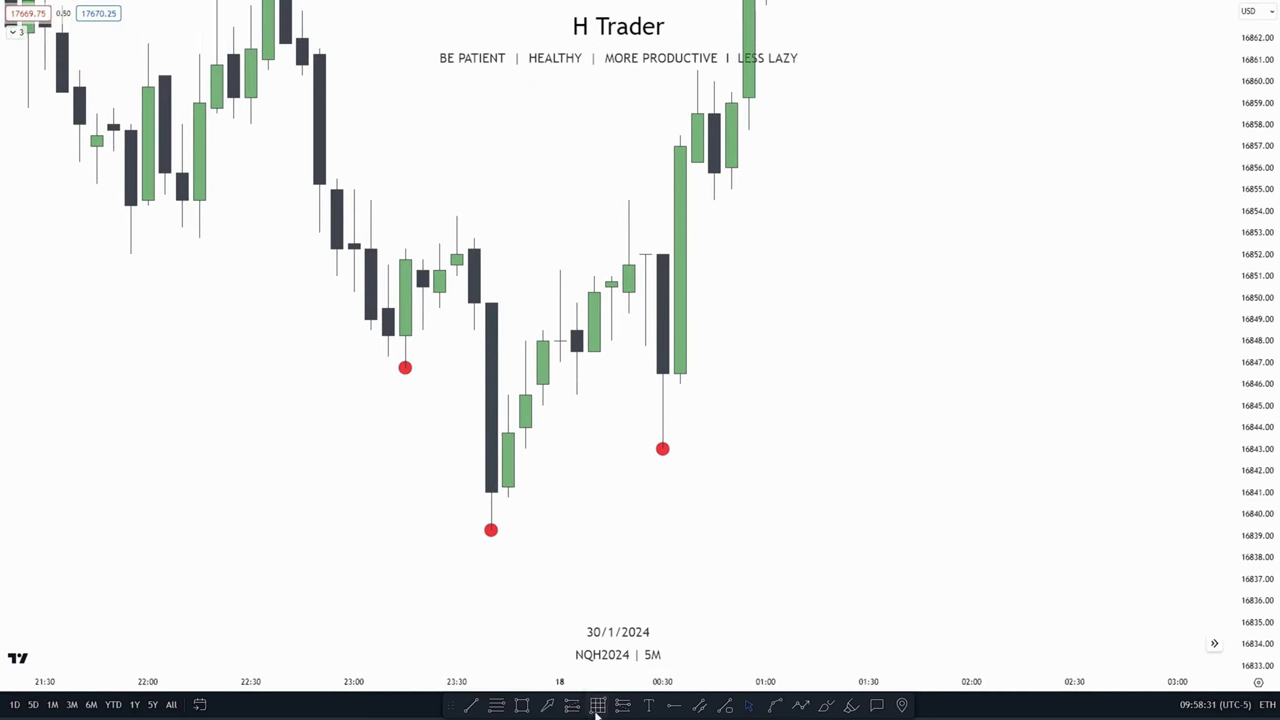
Draw a yellow zone from about 16845.50 to 16848.50 over the bearish candle, extended right.
{"action": "mouse_move", "coordinate": [475, 332]}
{"action": "left_mouse_down"}
{"action": "mouse_move", "coordinate": [509, 394]}
{"action": "mouse_move", "coordinate": [550, 365]}
{"action": "mouse_move", "coordinate": [929, 363]}
{"action": "left_mouse_up"}
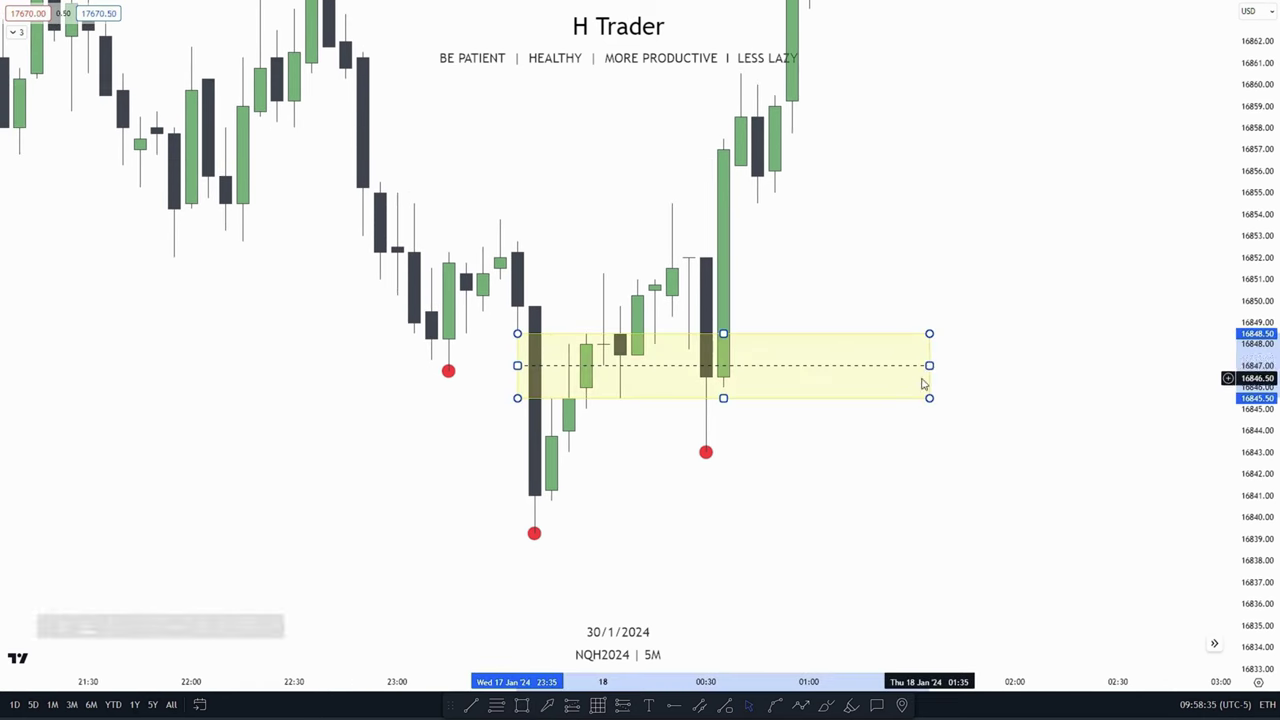
{"action": "left_click_drag", "start_coordinate": [792, 449], "coordinate": [746, 420]}
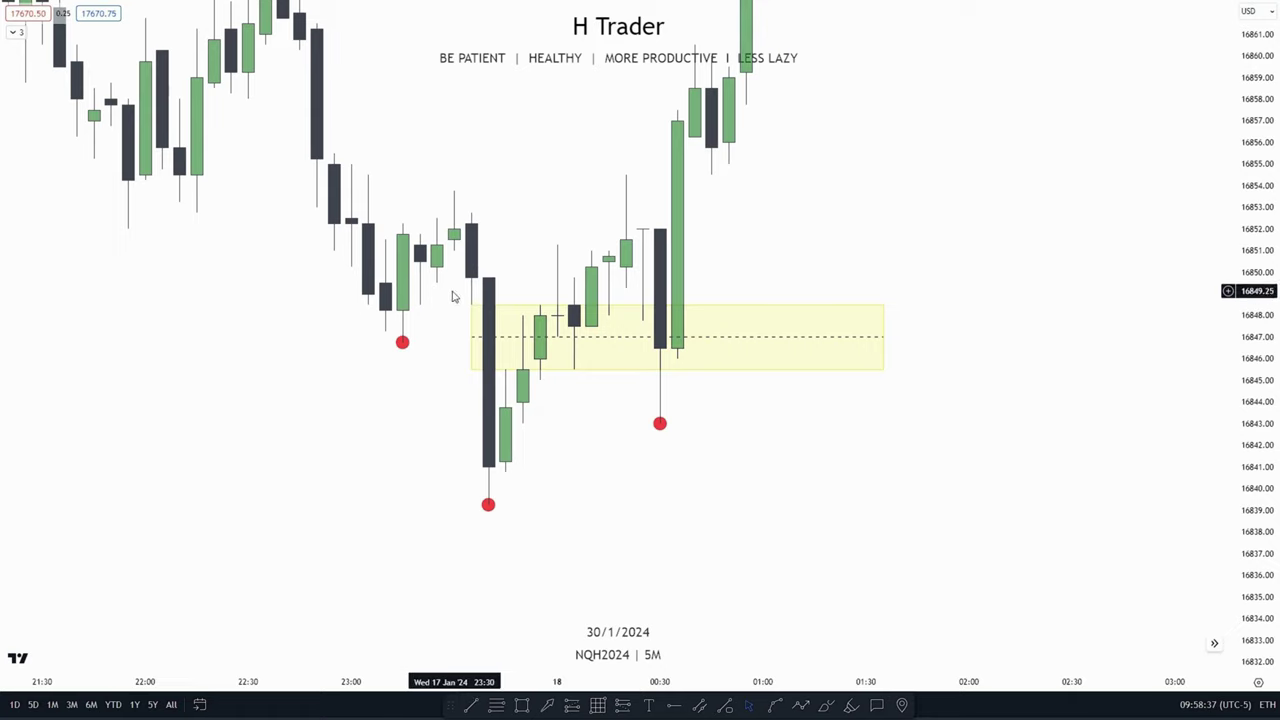
{"action": "scroll", "coordinate": [506, 366], "scroll_direction": "down", "scroll_amount": 5}
{"action": "left_click_drag", "start_coordinate": [629, 400], "coordinate": [558, 376]}
{"action": "scroll", "coordinate": [651, 371], "scroll_direction": "up", "scroll_amount": 5}
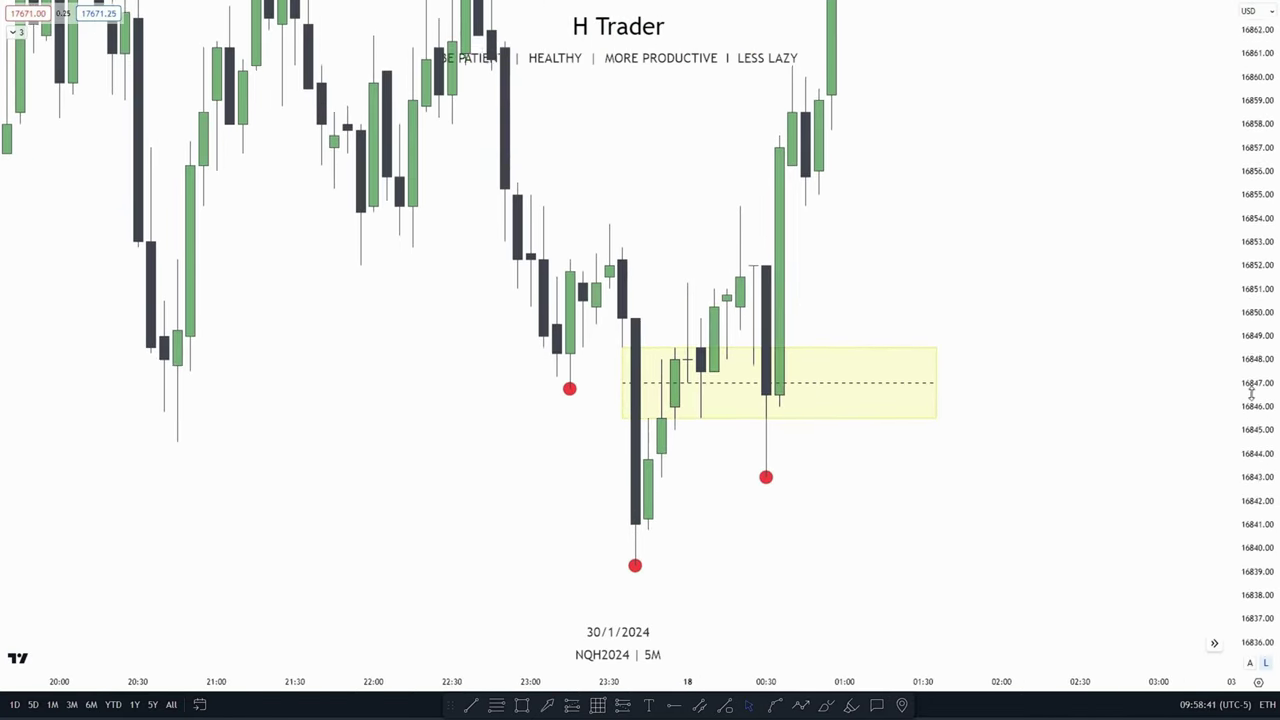
Draw a horizontal ray from the lowest red-dot swing low at 16839.25.
{"action": "scroll", "coordinate": [1071, 326], "scroll_direction": "left", "scroll_amount": 2}
{"action": "scroll", "coordinate": [894, 429], "scroll_direction": "up", "scroll_amount": 2}
{"action": "scroll", "coordinate": [713, 262], "scroll_direction": "left", "scroll_amount": 2}
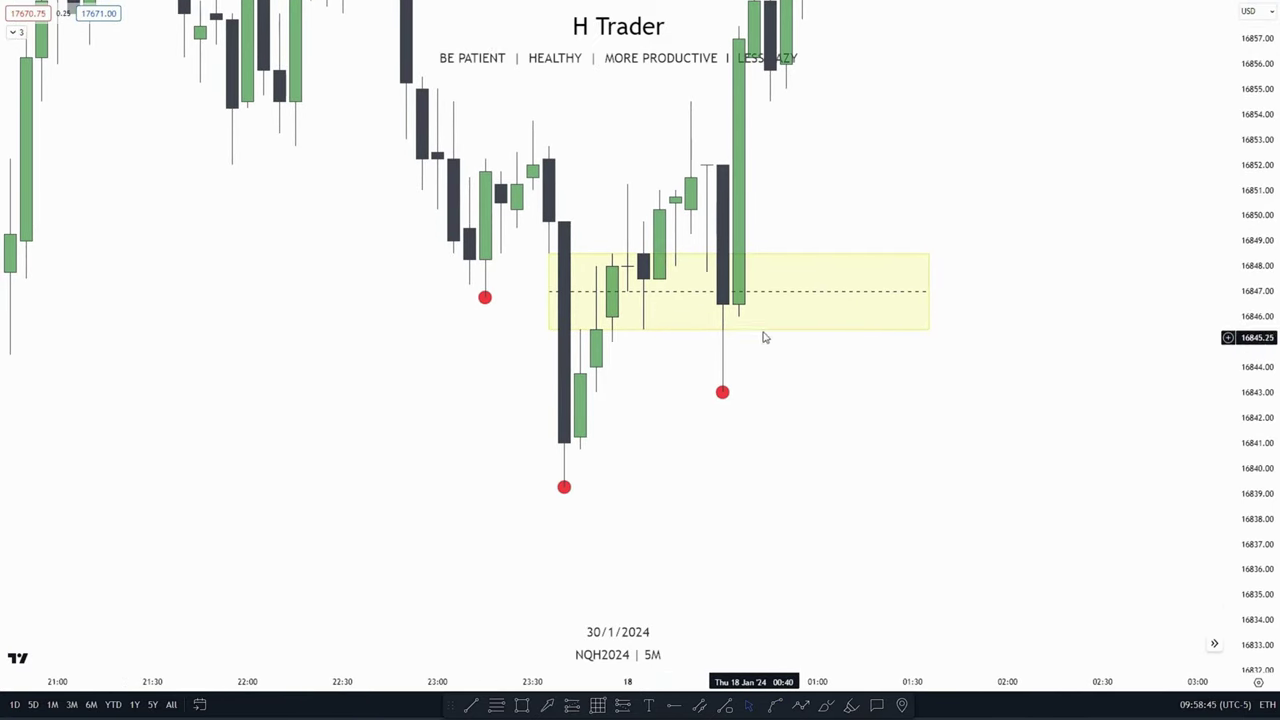
{"action": "scroll", "coordinate": [803, 326], "scroll_direction": "down", "scroll_amount": 3}
{"action": "scroll", "coordinate": [763, 327], "scroll_direction": "down", "scroll_amount": 1}
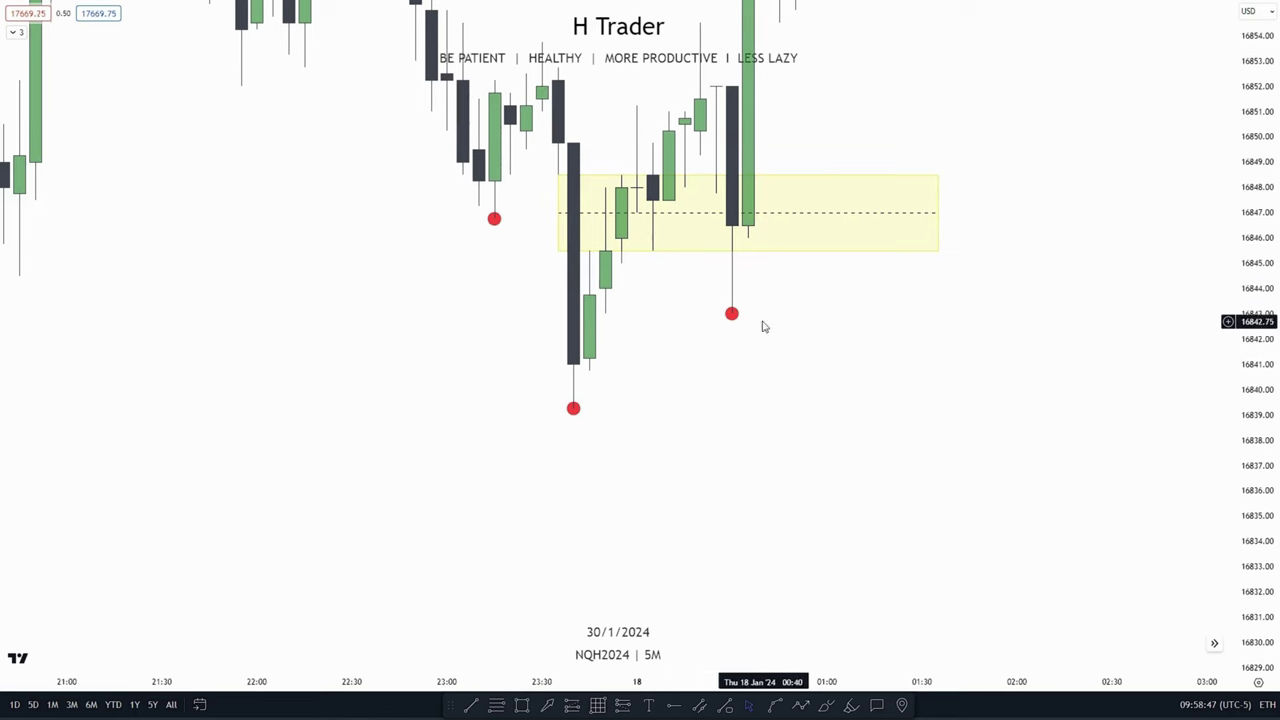
{"action": "left_click_drag", "start_coordinate": [785, 295], "coordinate": [716, 397]}
{"action": "scroll", "coordinate": [733, 408], "scroll_direction": "down", "scroll_amount": 2}
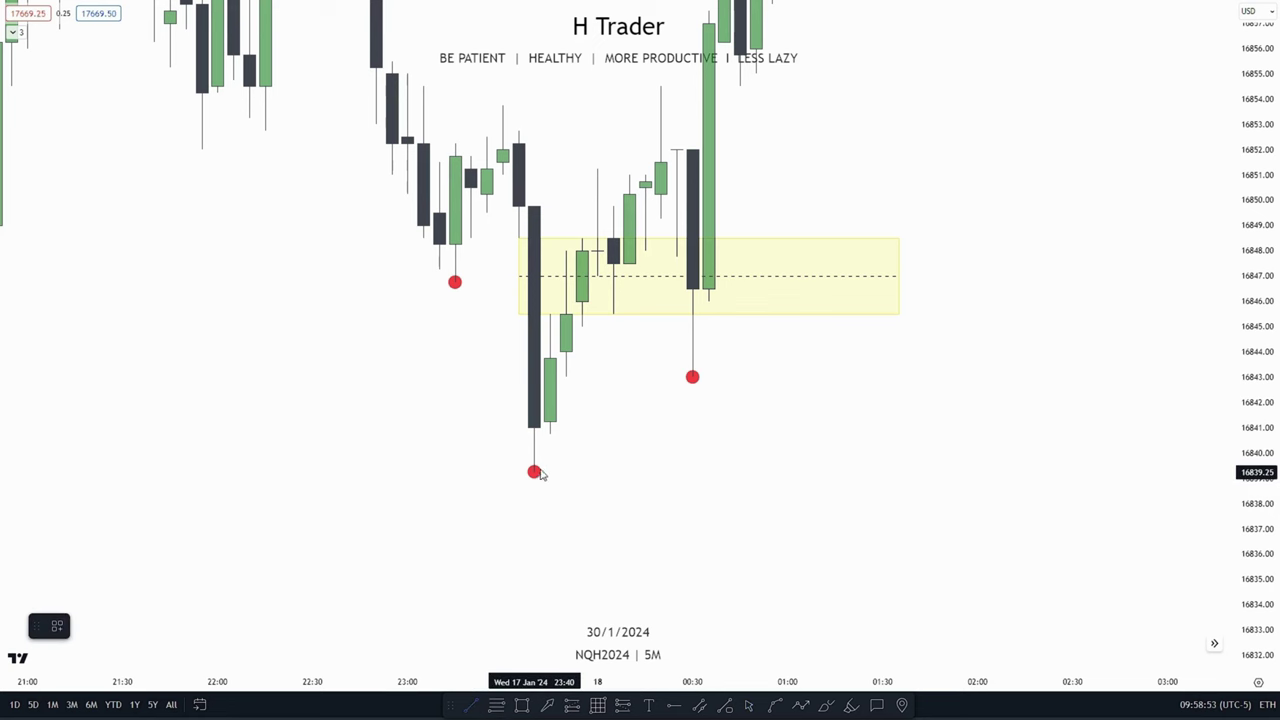
{"action": "left_click", "coordinate": [738, 471]}
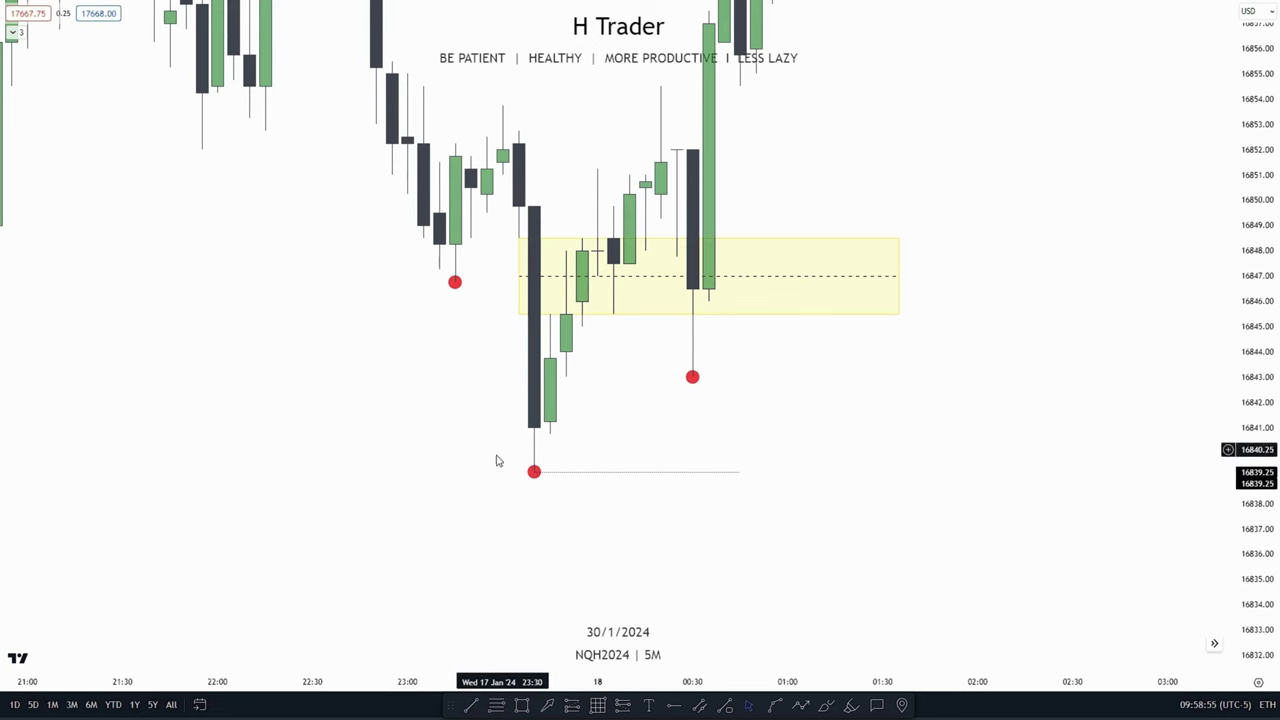
{"action": "scroll", "coordinate": [611, 428], "scroll_direction": "up", "scroll_amount": 5}
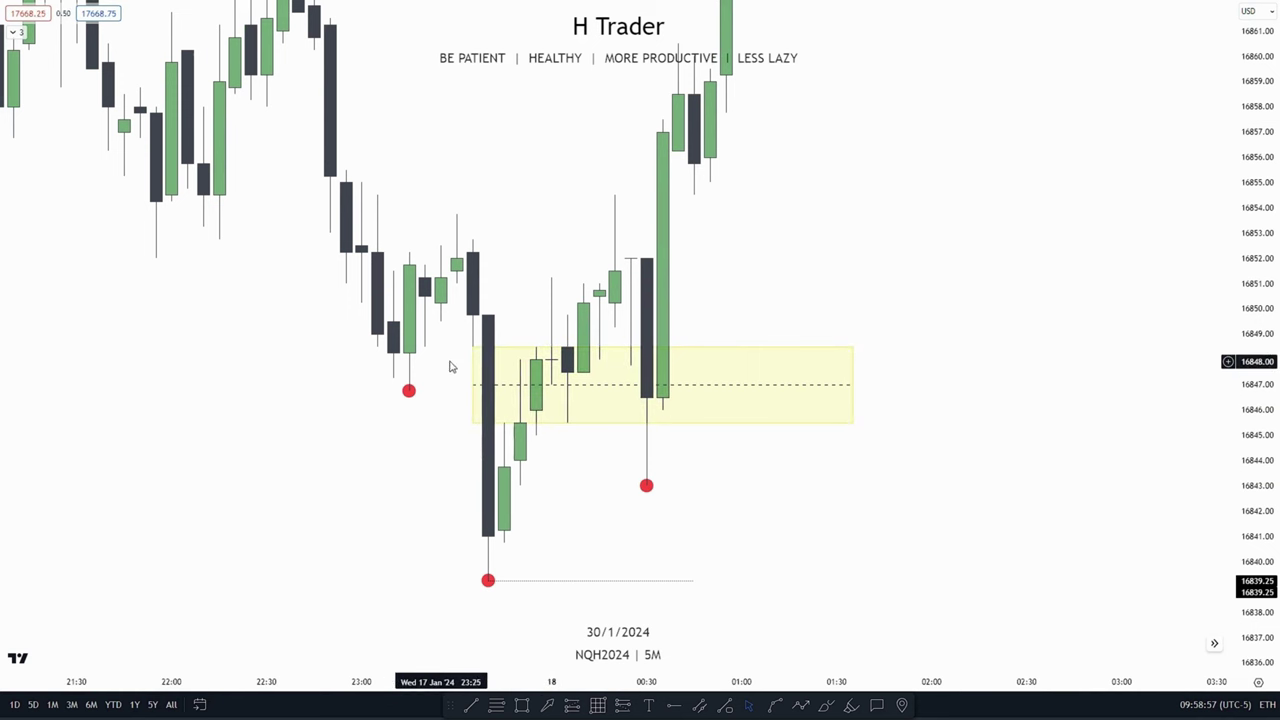
{"action": "left_click_drag", "start_coordinate": [730, 452], "coordinate": [700, 366]}
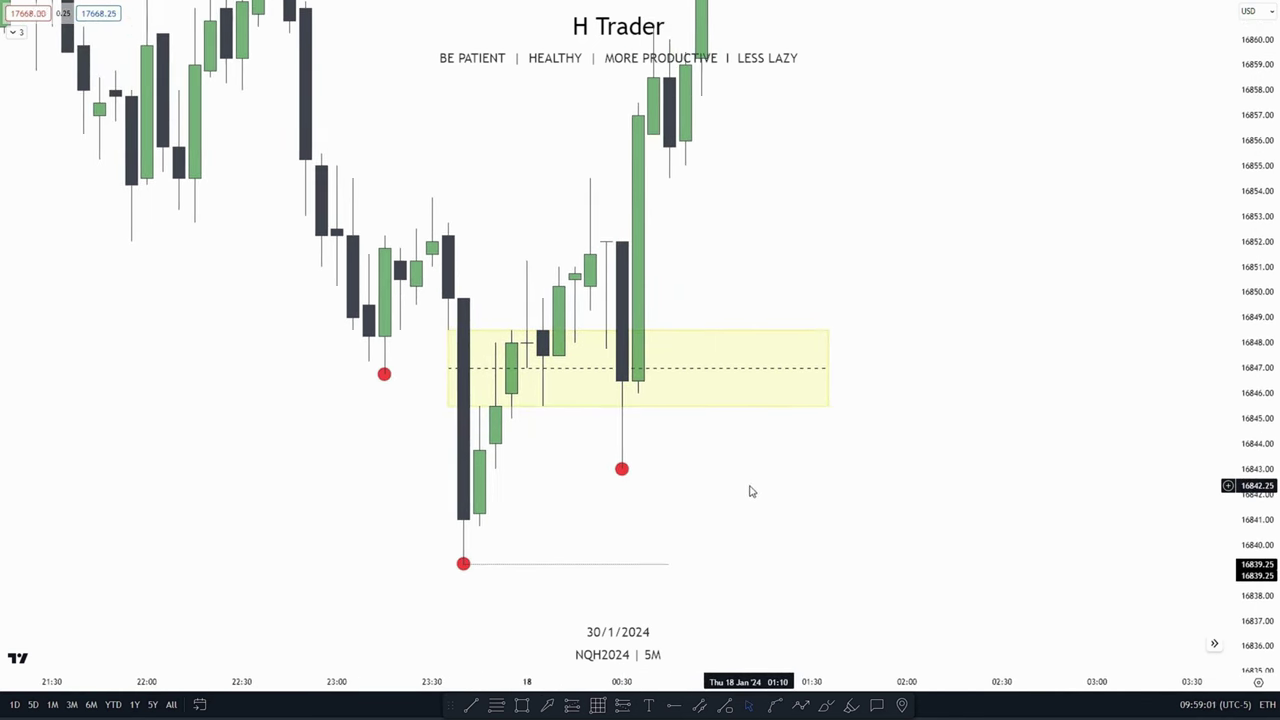
Place a long position entering at 16848.50 atop the zone, stop at the 16839.25 low.
{"action": "left_click", "coordinate": [572, 705]}
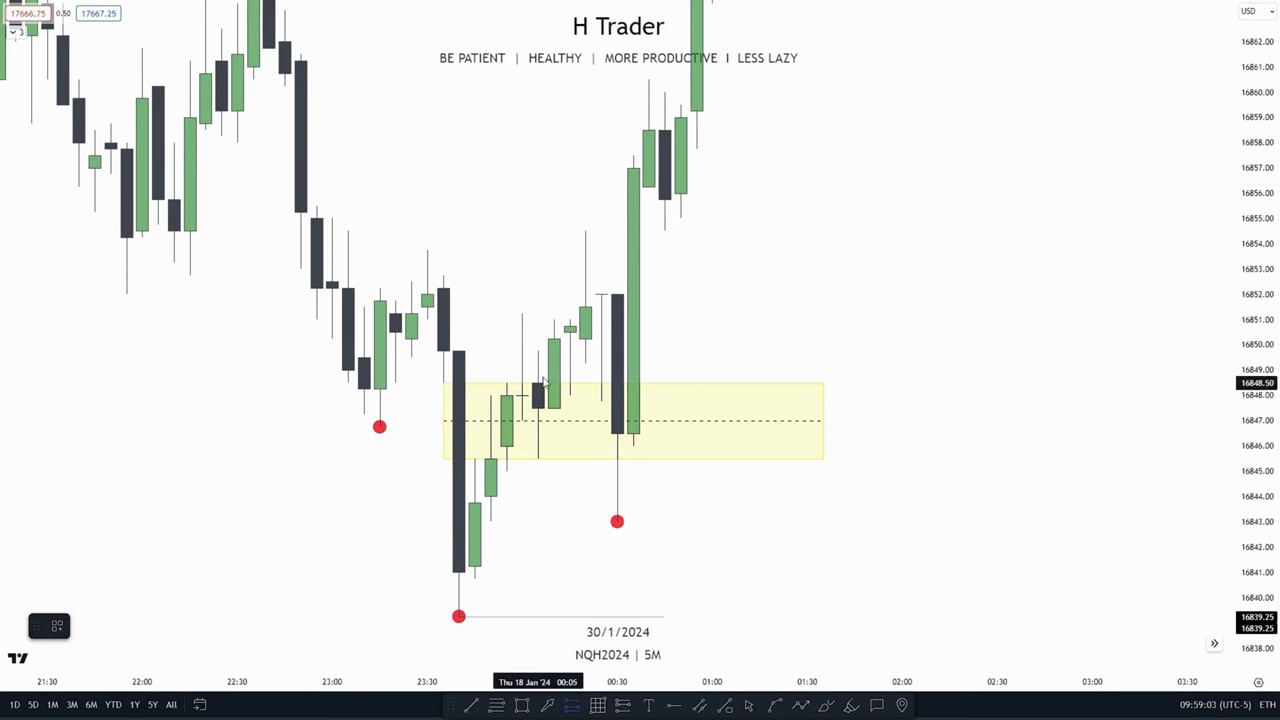
{"action": "left_click", "coordinate": [449, 390]}
{"action": "left_click_drag", "start_coordinate": [543, 416], "coordinate": [670, 416]}
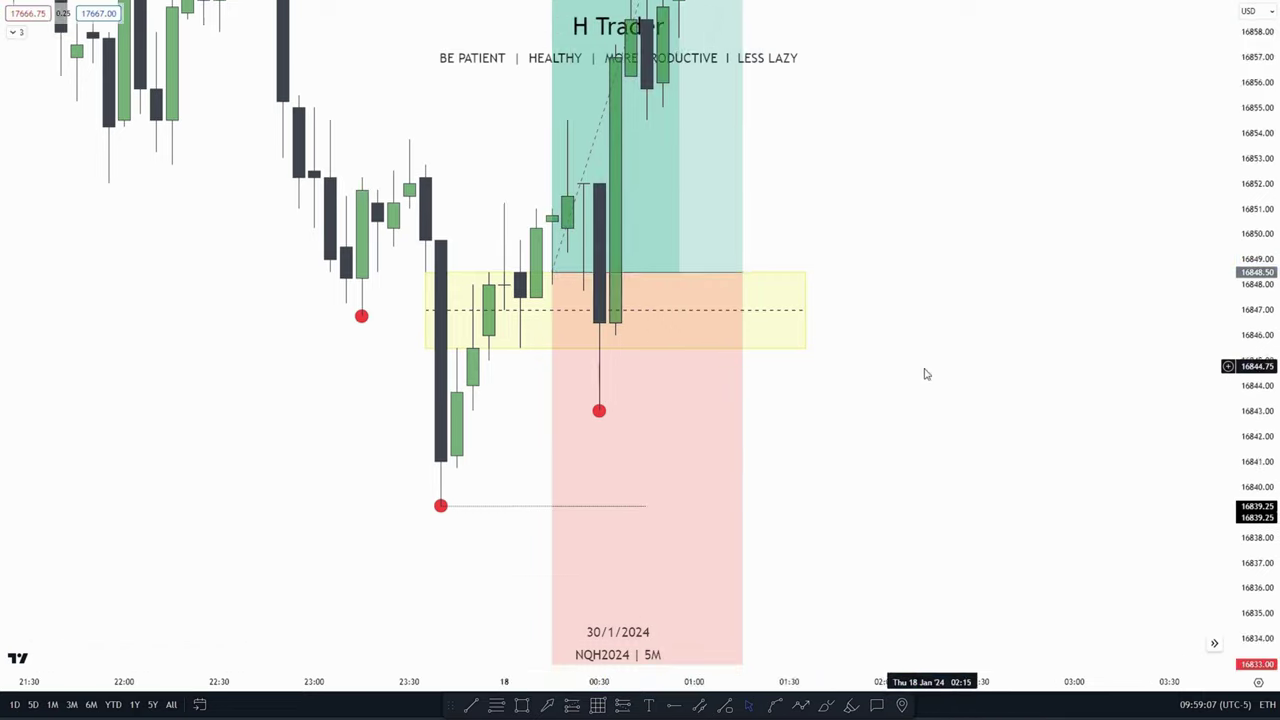
{"action": "left_click_drag", "start_coordinate": [552, 560], "coordinate": [443, 402]}
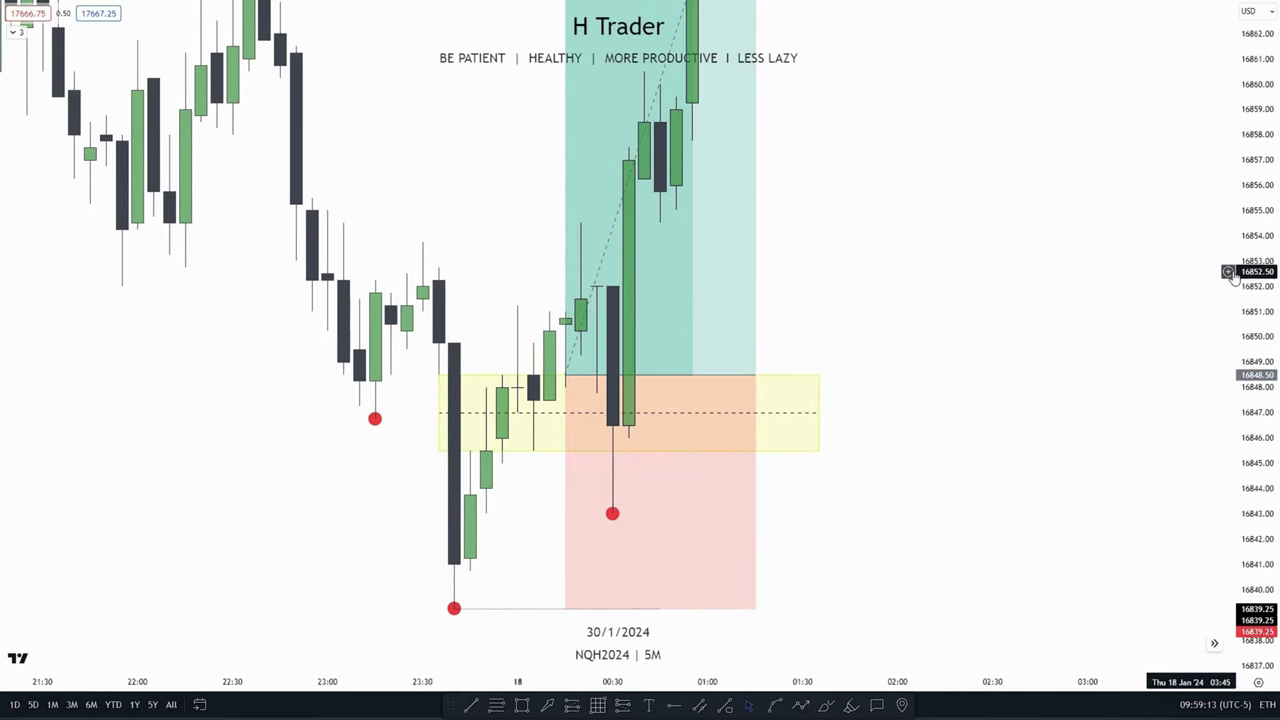
Raise the long position's profit target up the rally to near 16885.
{"action": "scroll", "coordinate": [963, 318], "scroll_direction": "down", "scroll_amount": 2}
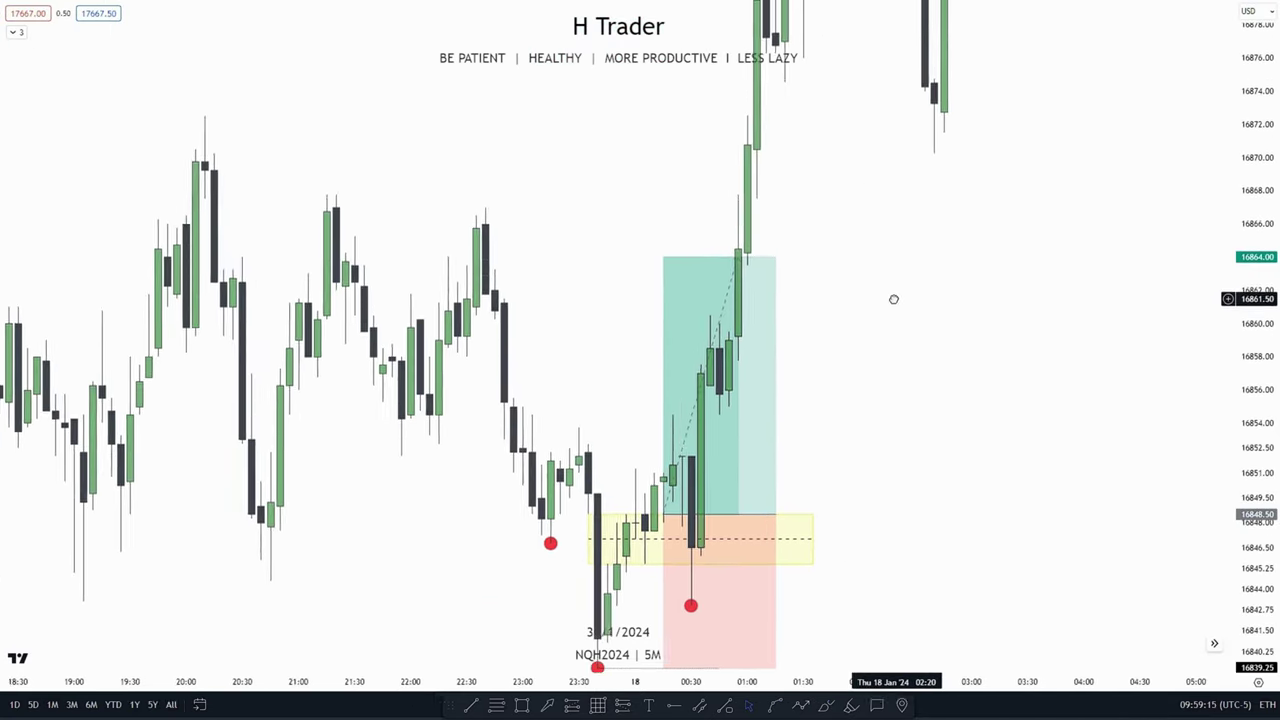
{"action": "scroll", "coordinate": [729, 197], "scroll_direction": "down", "scroll_amount": 3}
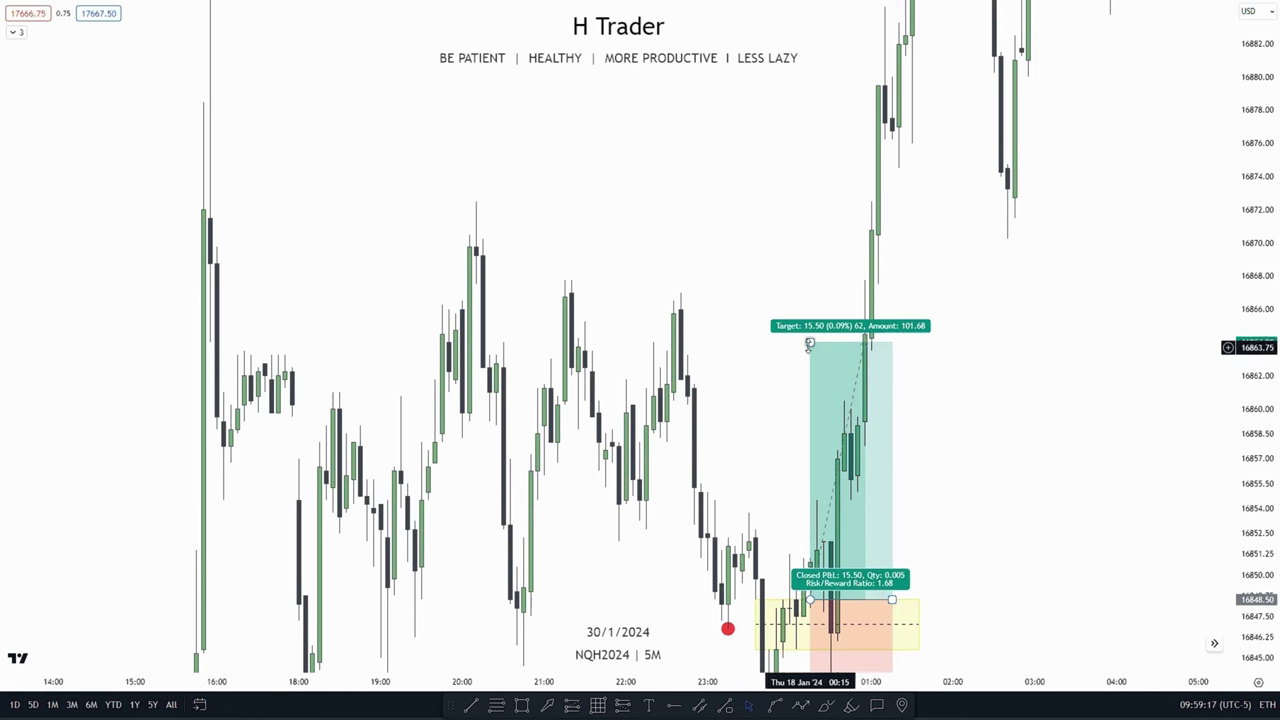
{"action": "left_click_drag", "start_coordinate": [809, 343], "coordinate": [591, 281]}
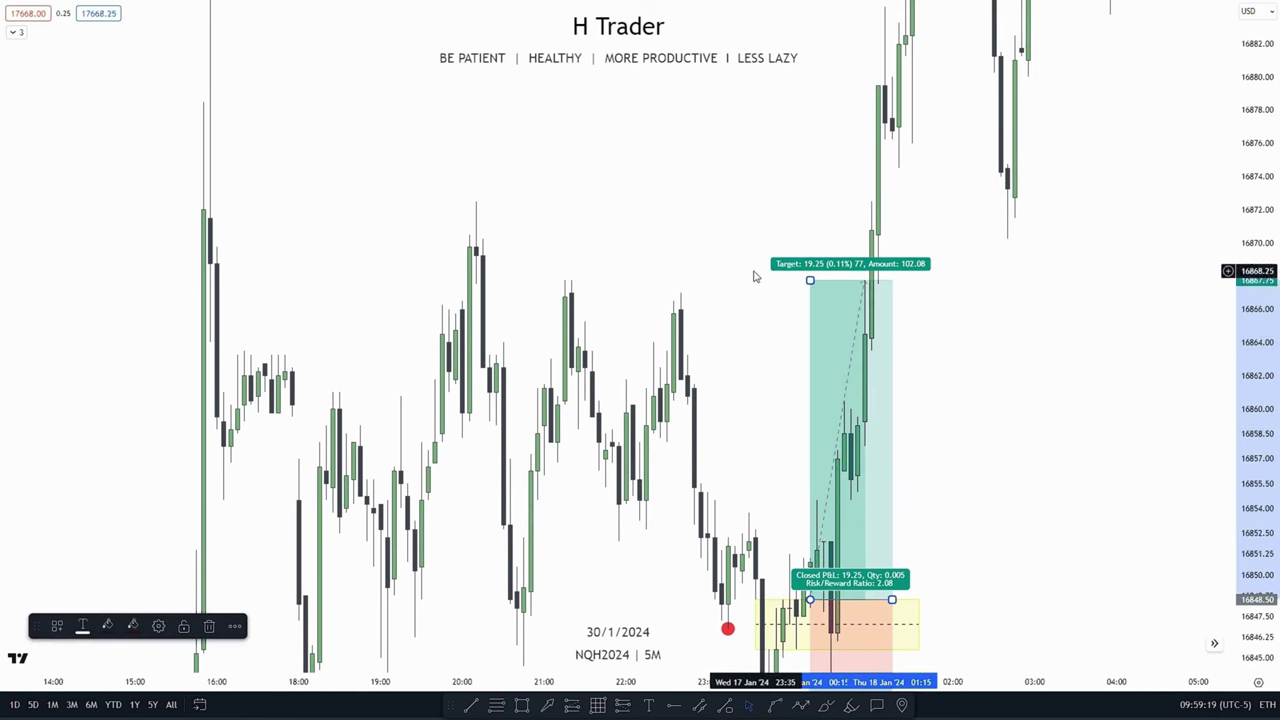
{"action": "scroll", "coordinate": [694, 309], "scroll_direction": "down", "scroll_amount": 3}
{"action": "left_click_drag", "start_coordinate": [916, 411], "coordinate": [380, 120]}
{"action": "left_click_drag", "start_coordinate": [705, 277], "coordinate": [649, 11]}
{"action": "scroll", "coordinate": [766, 377], "scroll_direction": "up", "scroll_amount": 3}
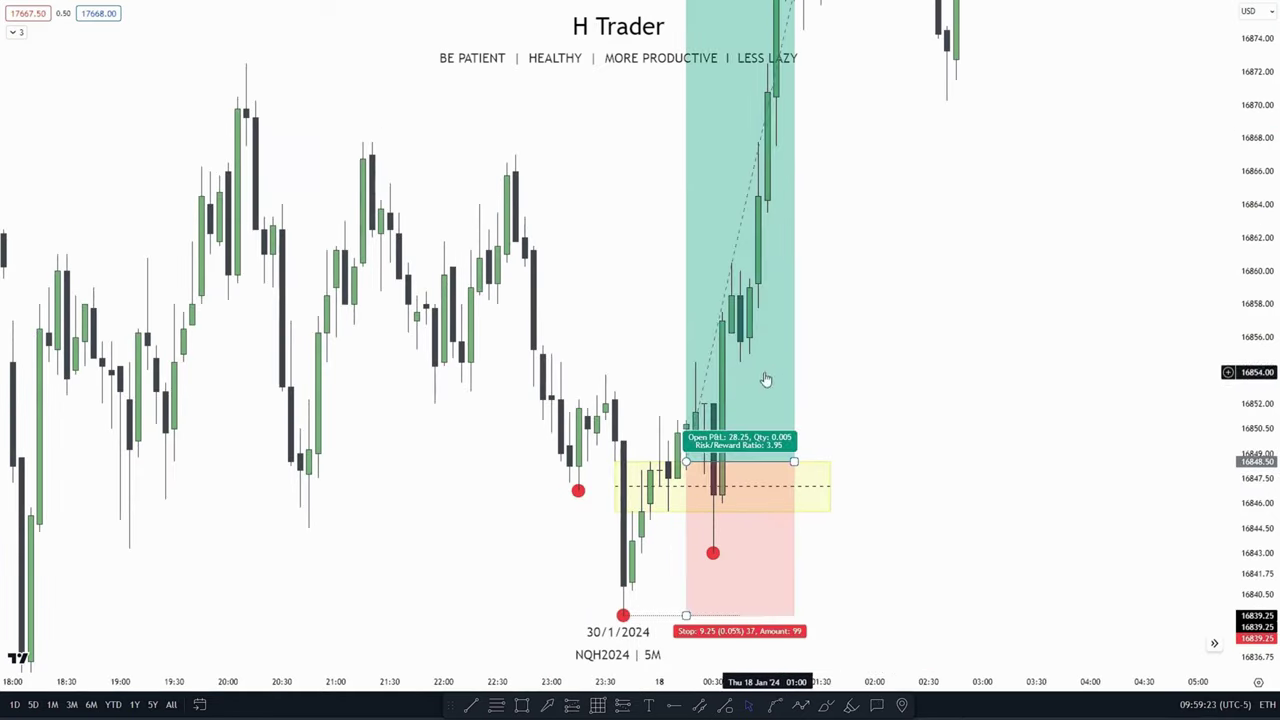
{"action": "left_click_drag", "start_coordinate": [831, 377], "coordinate": [831, 263]}
Re-centre the chart on the long trade to check its 3.95 risk/reward ratio.
{"action": "scroll", "coordinate": [543, 294], "scroll_direction": "up", "scroll_amount": 2}
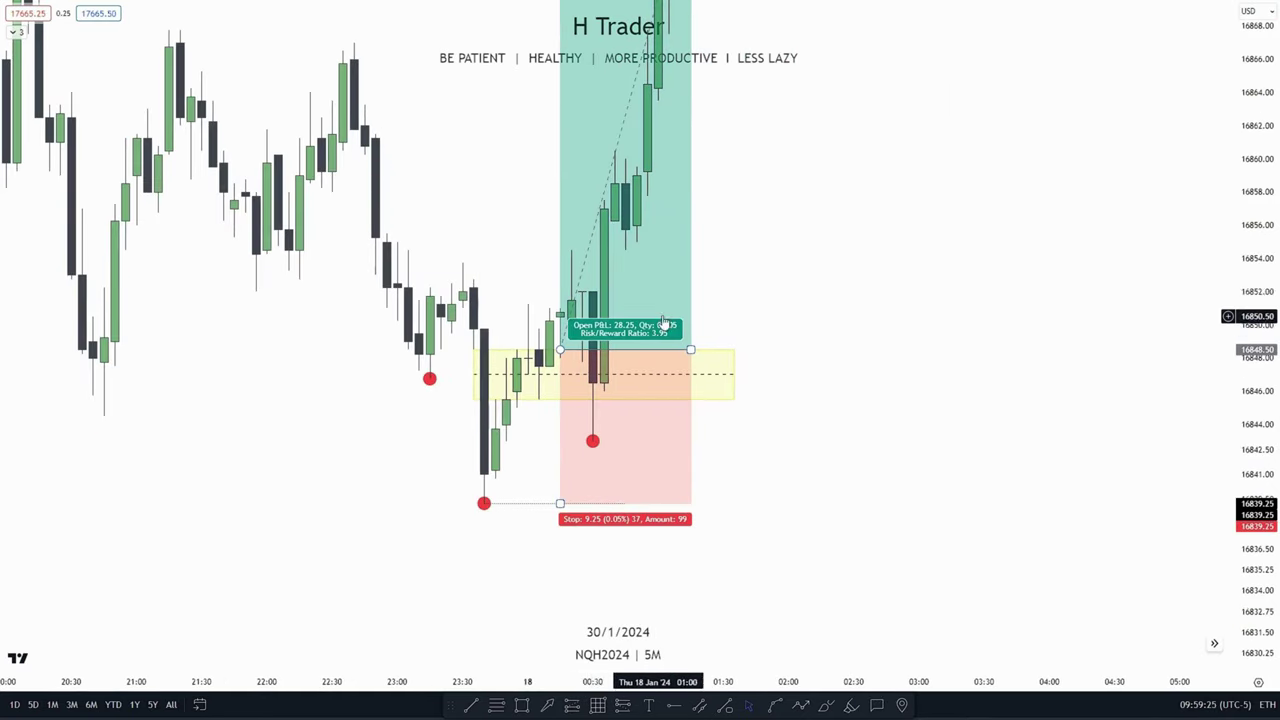
{"action": "left_click_drag", "start_coordinate": [857, 230], "coordinate": [816, 373]}
{"action": "mouse_move", "coordinate": [671, 408]}
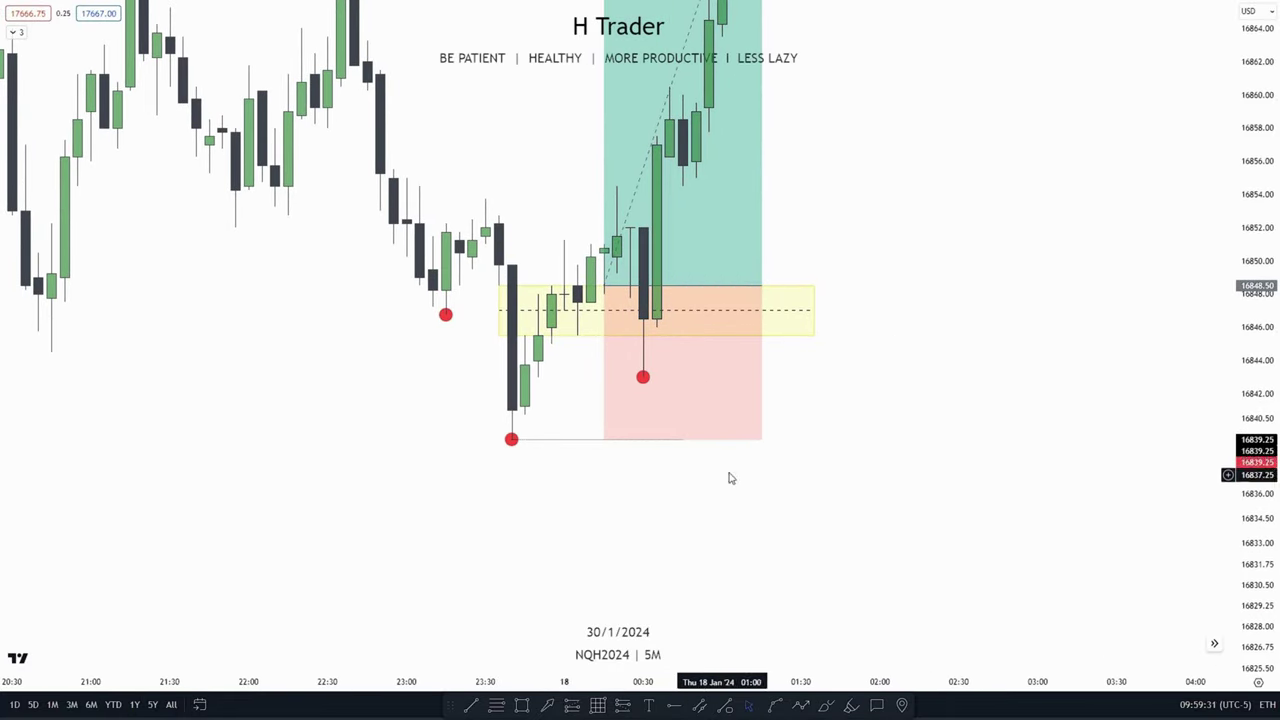
{"action": "left_click_drag", "start_coordinate": [897, 392], "coordinate": [914, 363]}
{"action": "mouse_move", "coordinate": [677, 396]}
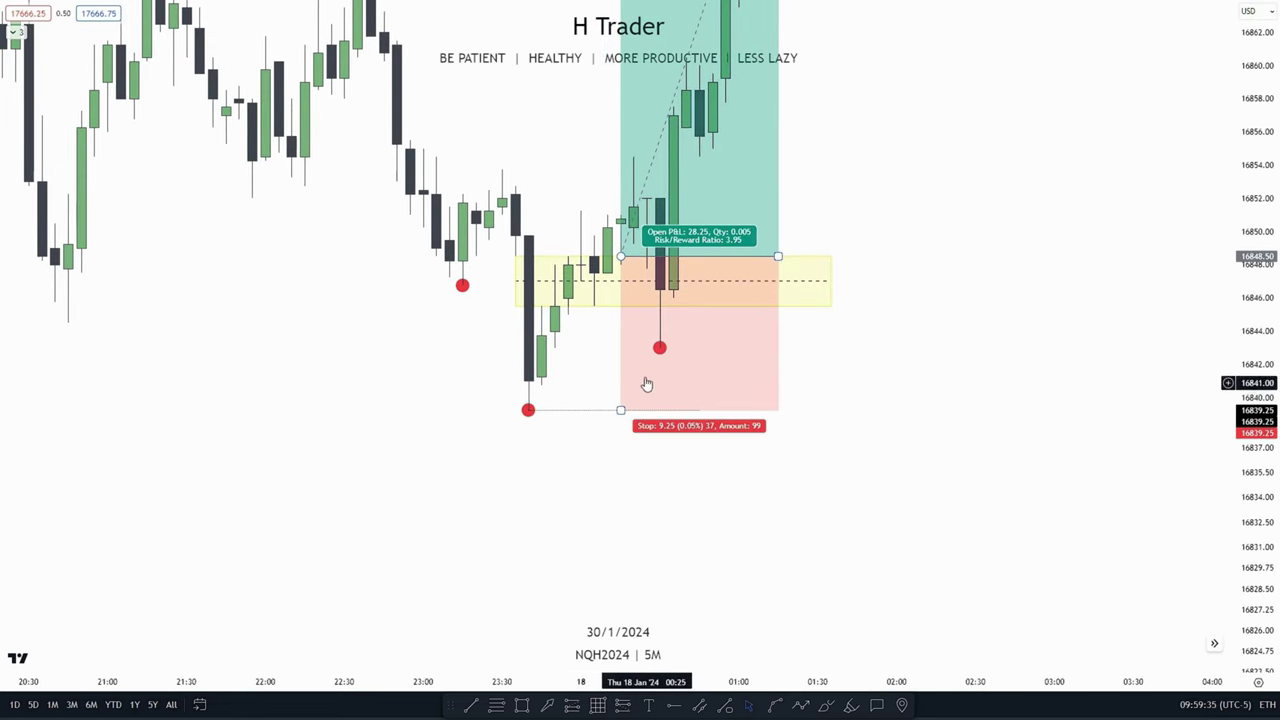
{"action": "scroll", "coordinate": [971, 214], "scroll_direction": "down", "scroll_amount": 4}
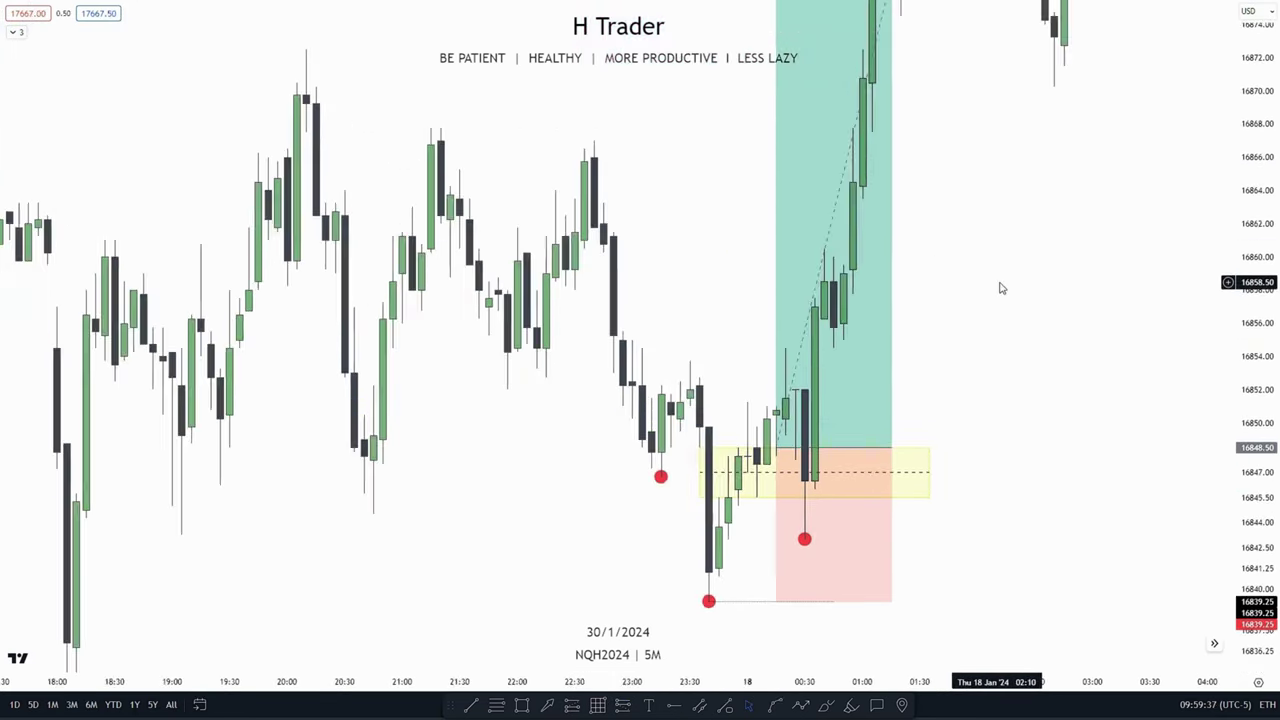
{"action": "scroll", "coordinate": [1001, 288], "scroll_direction": "down", "scroll_amount": 3}
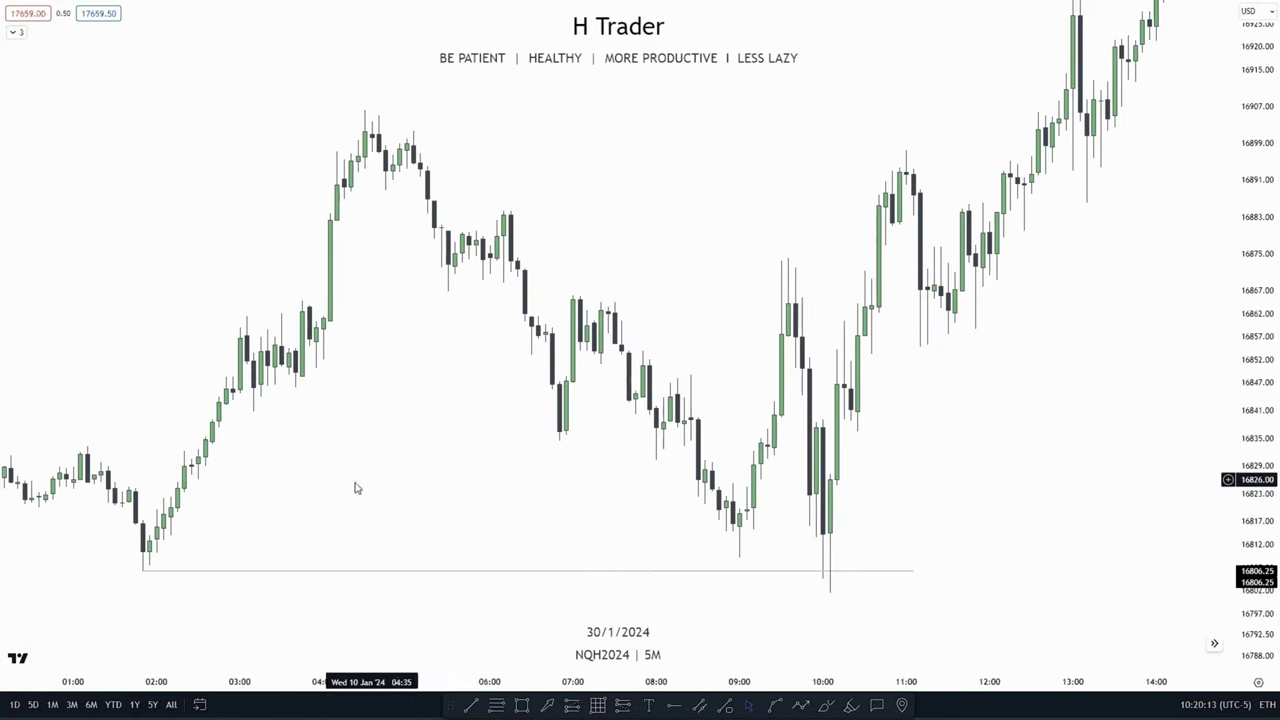
Pan the chart to frame the 16806.25 line joining the 02:00 and 10:00 lows.
{"action": "left_click_drag", "start_coordinate": [354, 486], "coordinate": [517, 384]}
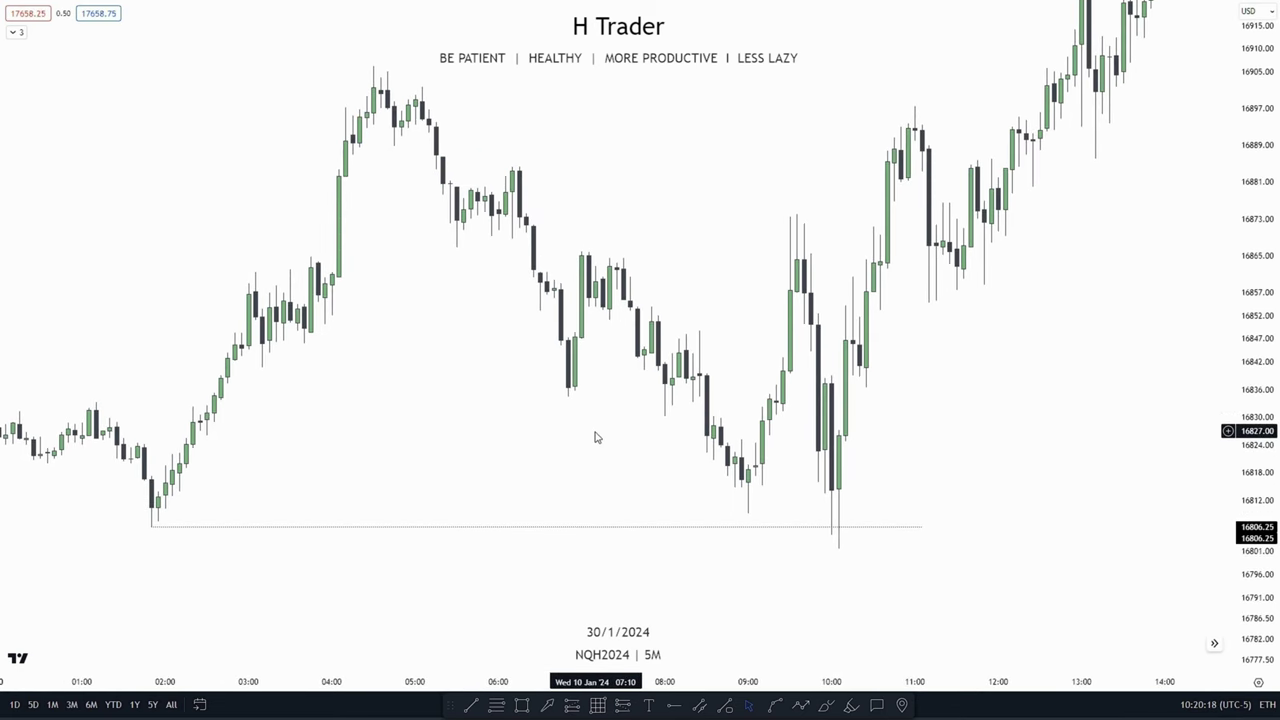
{"action": "left_click_drag", "start_coordinate": [594, 437], "coordinate": [522, 414]}
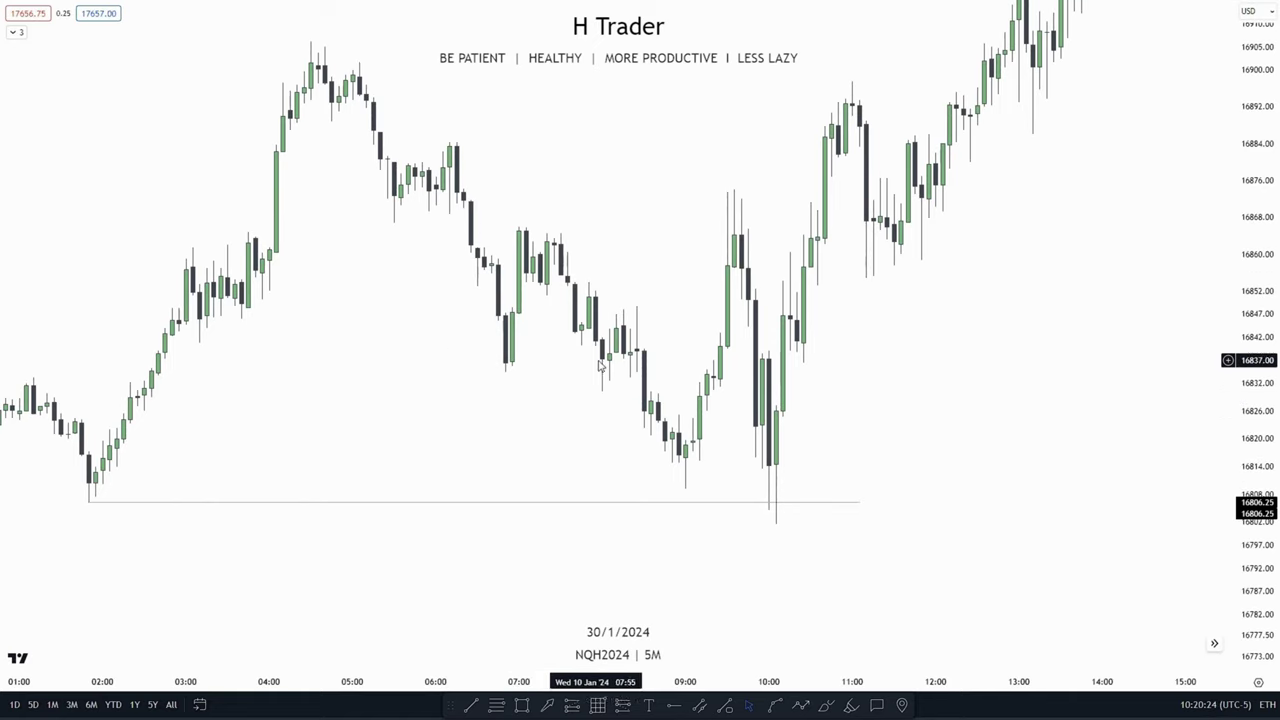
{"action": "left_click_drag", "start_coordinate": [563, 439], "coordinate": [571, 431]}
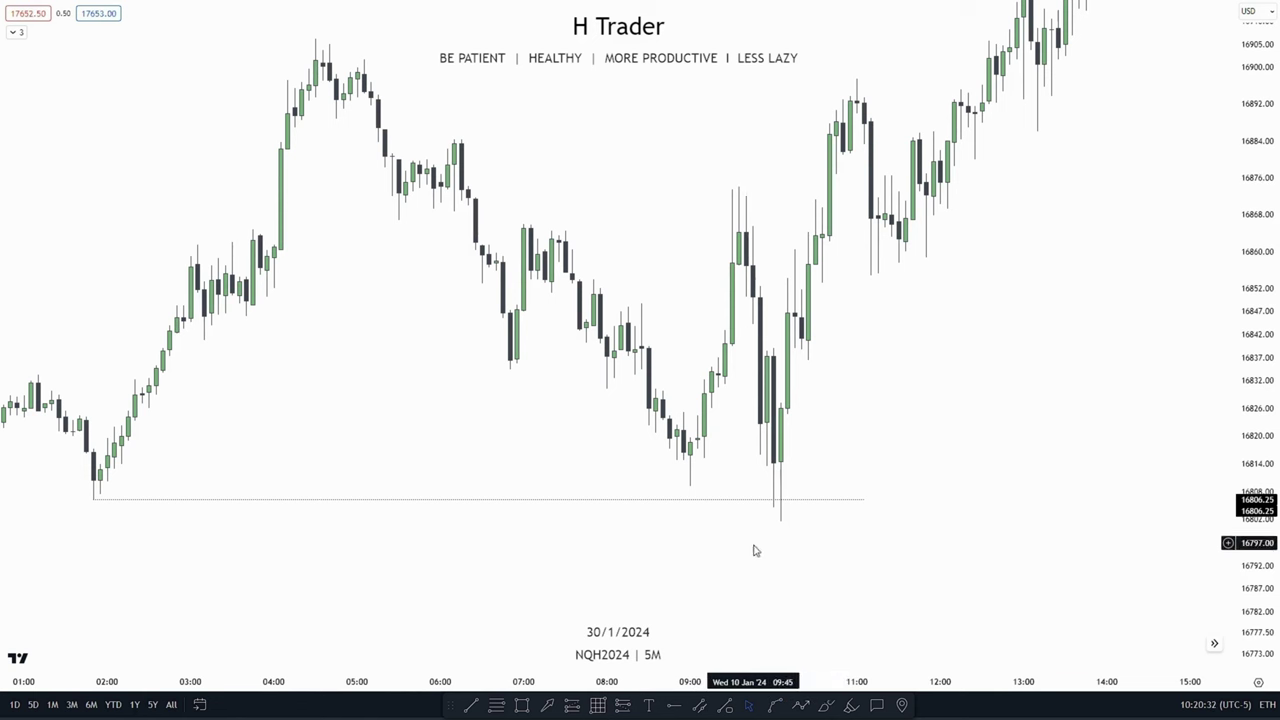
{"action": "left_click_drag", "start_coordinate": [548, 427], "coordinate": [565, 465]}
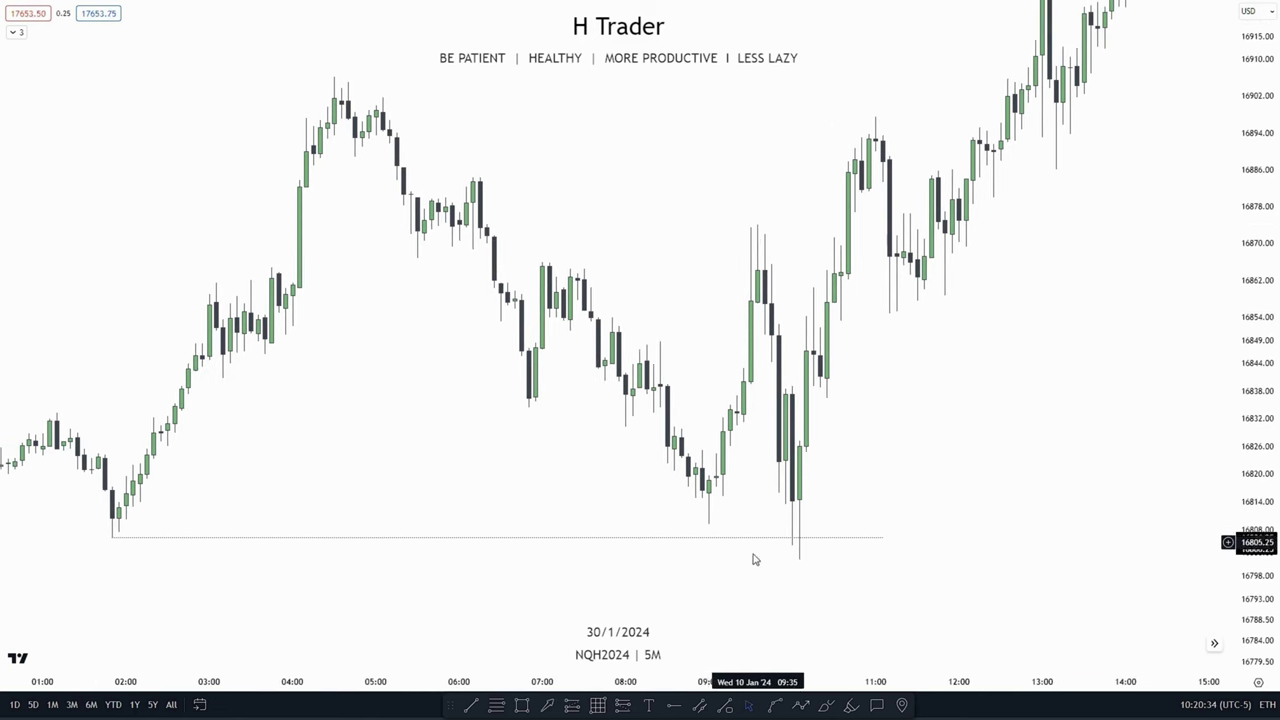
{"action": "left_click_drag", "start_coordinate": [893, 425], "coordinate": [880, 485]}
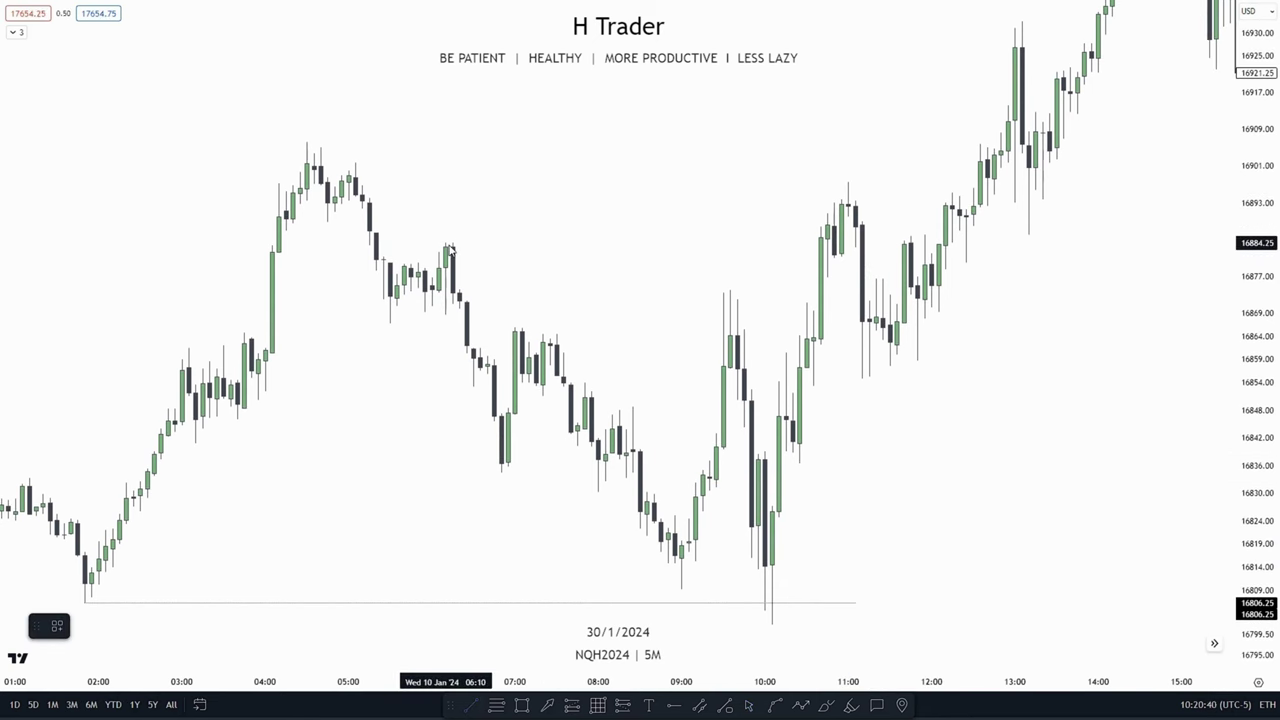
Draw a horizontal trend line at the 16874 high of the 06:10 candle.
{"action": "mouse_move", "coordinate": [448, 246]}
{"action": "left_mouse_down"}
{"action": "mouse_move", "coordinate": [743, 258]}
{"action": "mouse_move", "coordinate": [823, 247]}
{"action": "left_mouse_up"}
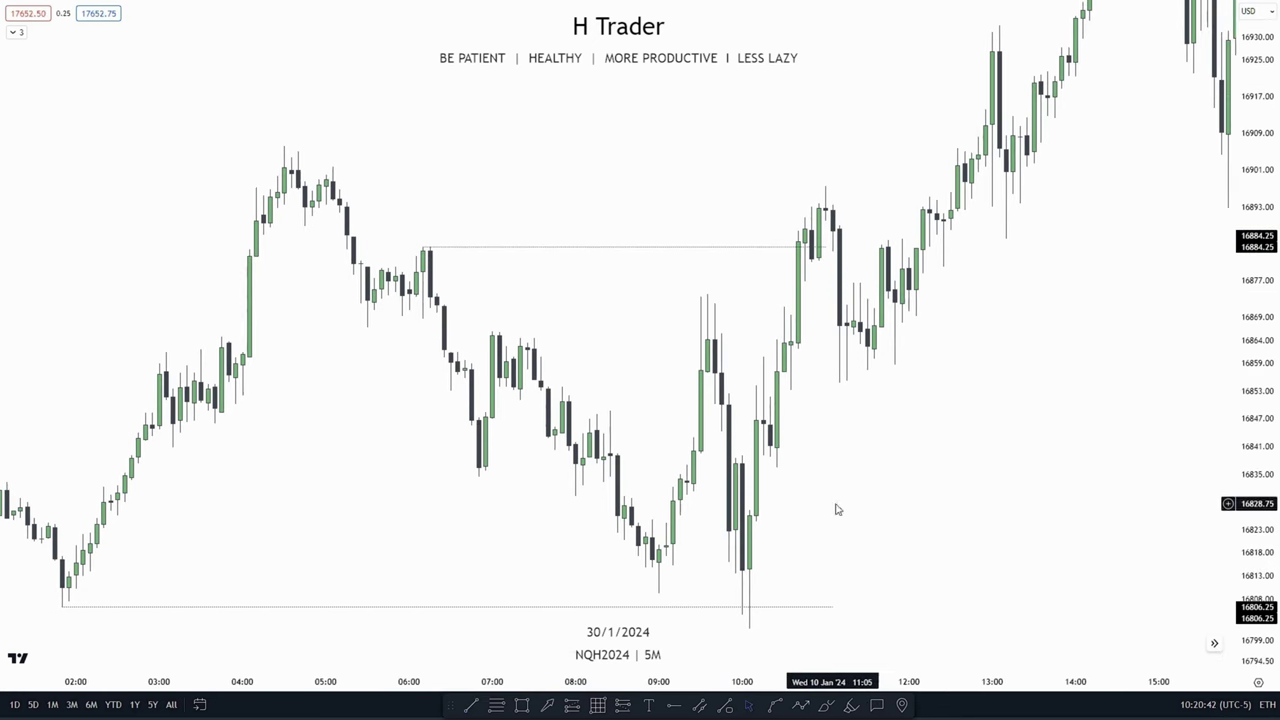
{"action": "left_click", "coordinate": [472, 706]}
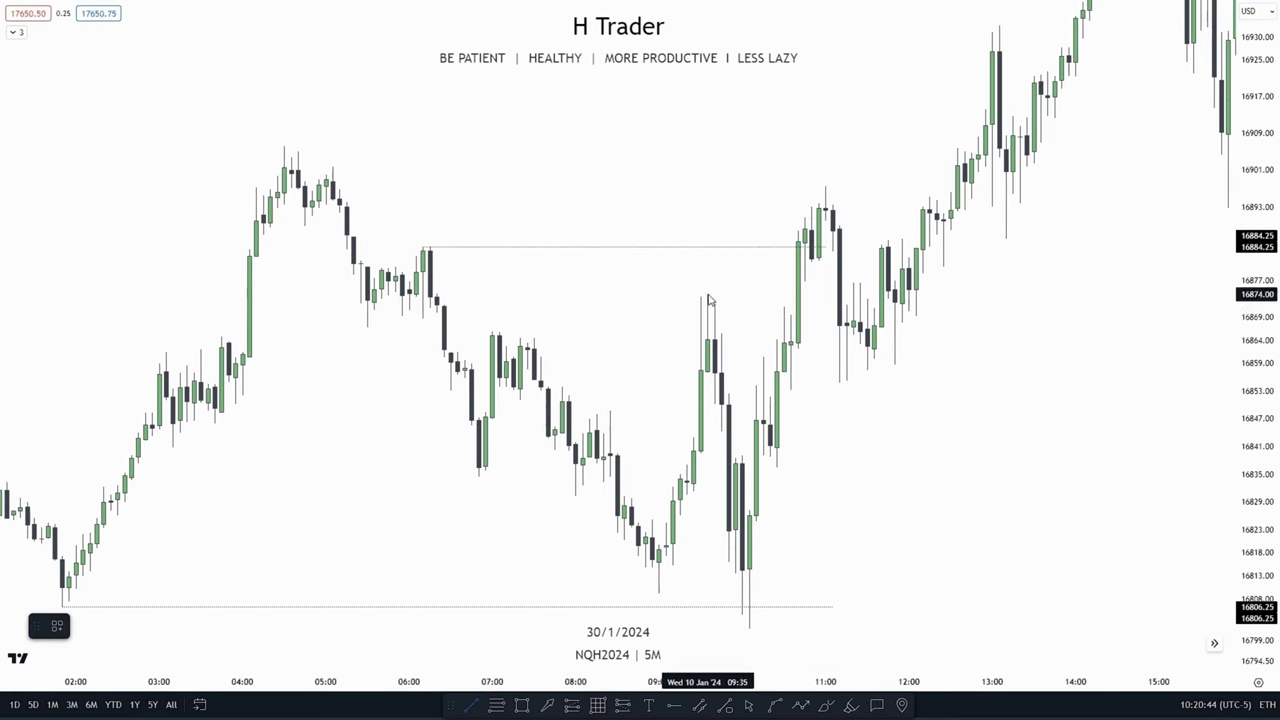
{"action": "left_click", "coordinate": [800, 294]}
{"action": "left_click", "coordinate": [363, 249]}
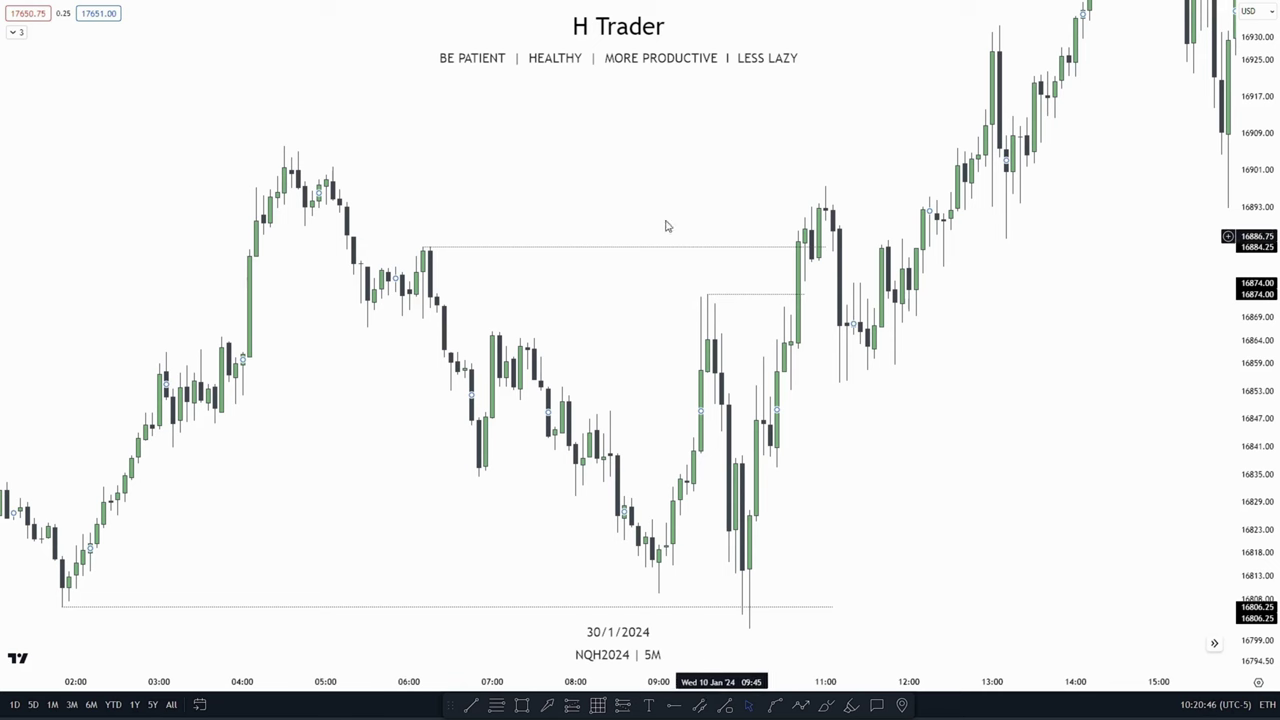
{"action": "left_click_drag", "start_coordinate": [469, 553], "coordinate": [478, 562]}
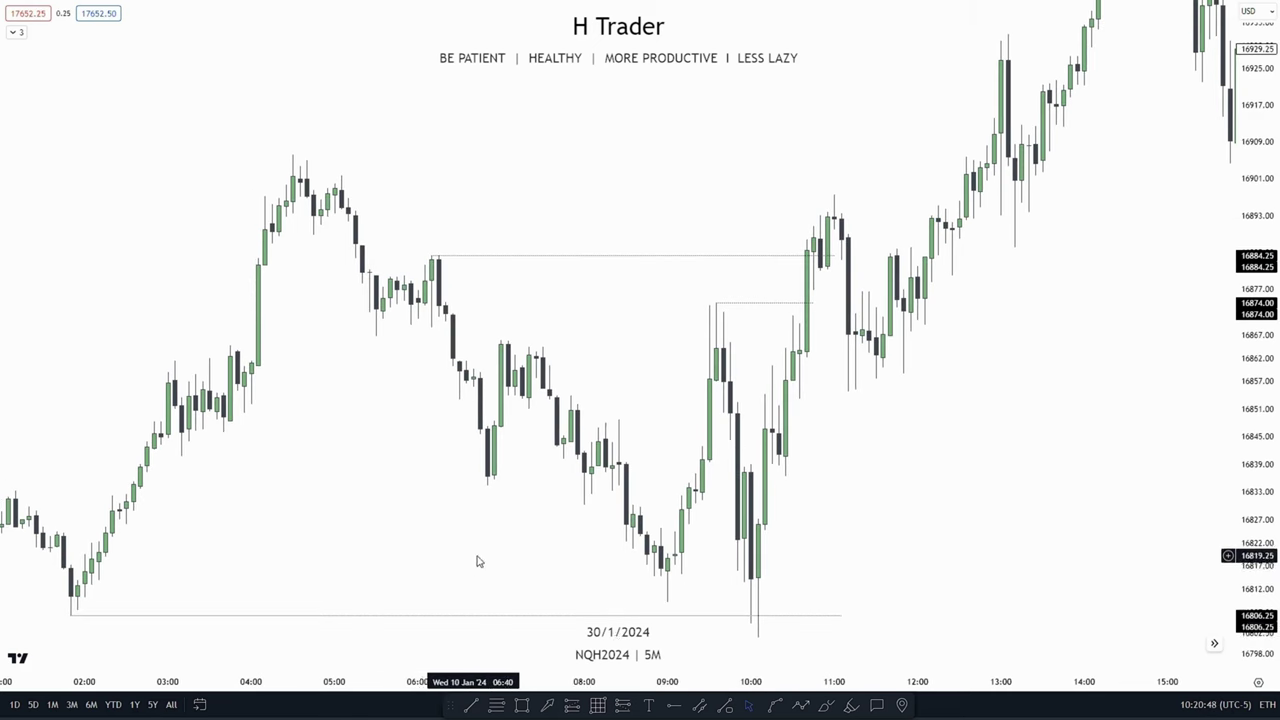
Remove the stray 16884.25 line and the first yellow rectangle.
{"action": "left_click", "coordinate": [470, 705]}
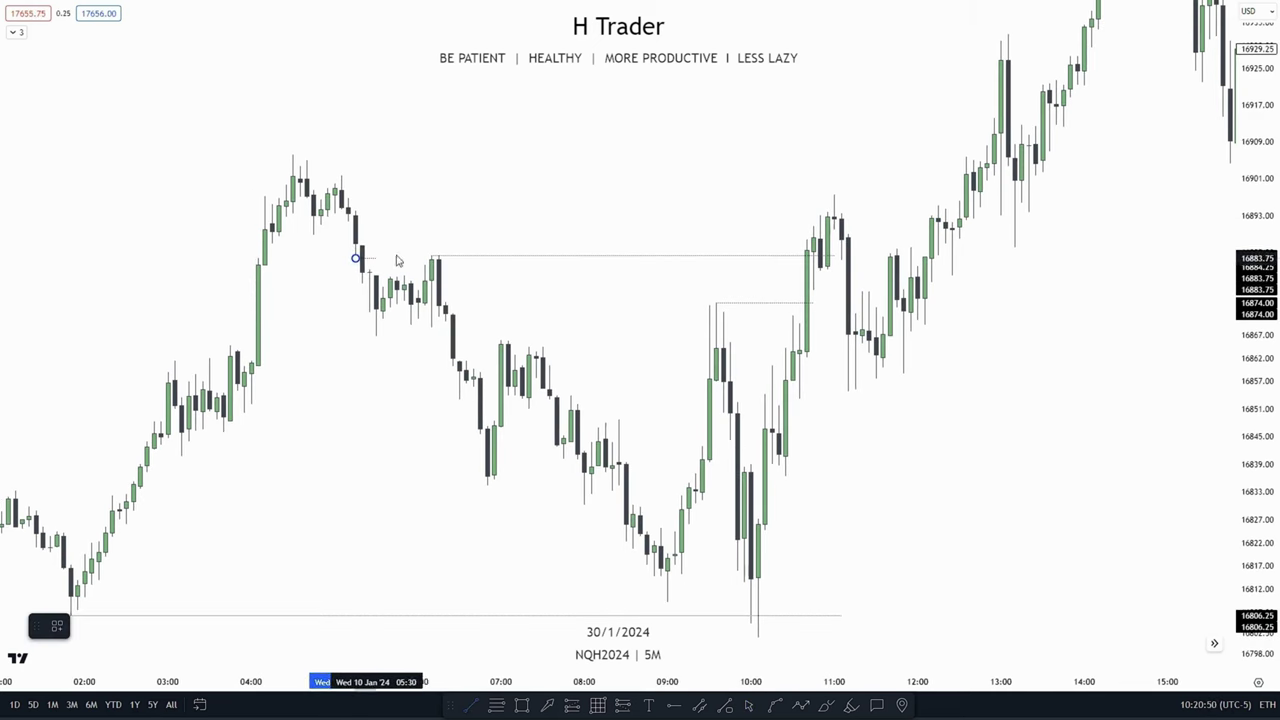
{"action": "left_click", "coordinate": [487, 258]}
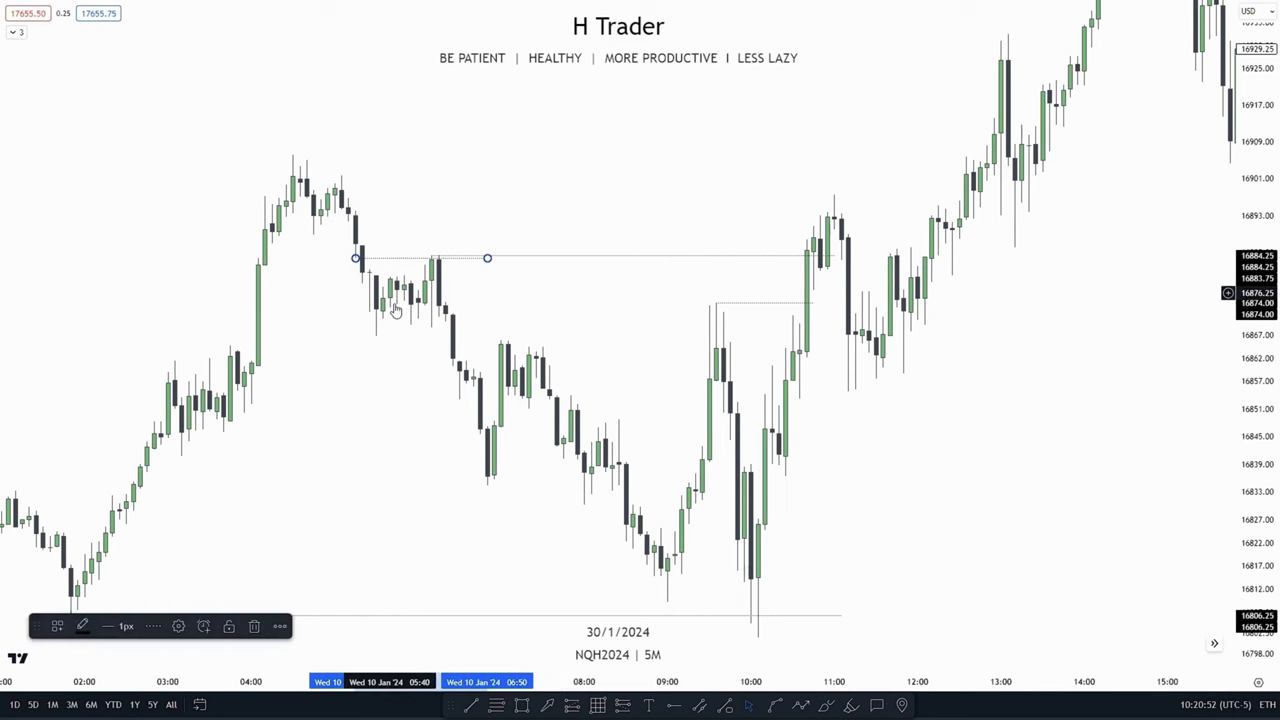
{"action": "key", "text": "Delete"}
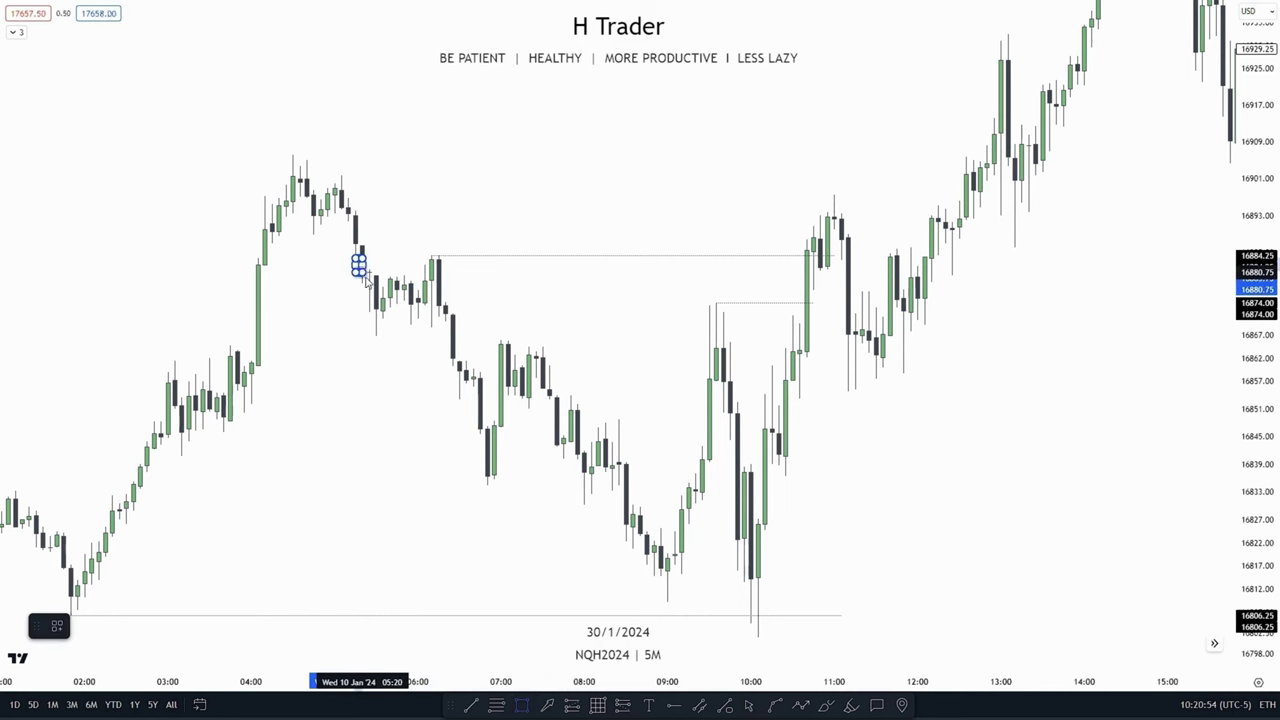
{"action": "left_click", "coordinate": [360, 263]}
{"action": "left_click", "coordinate": [557, 270]}
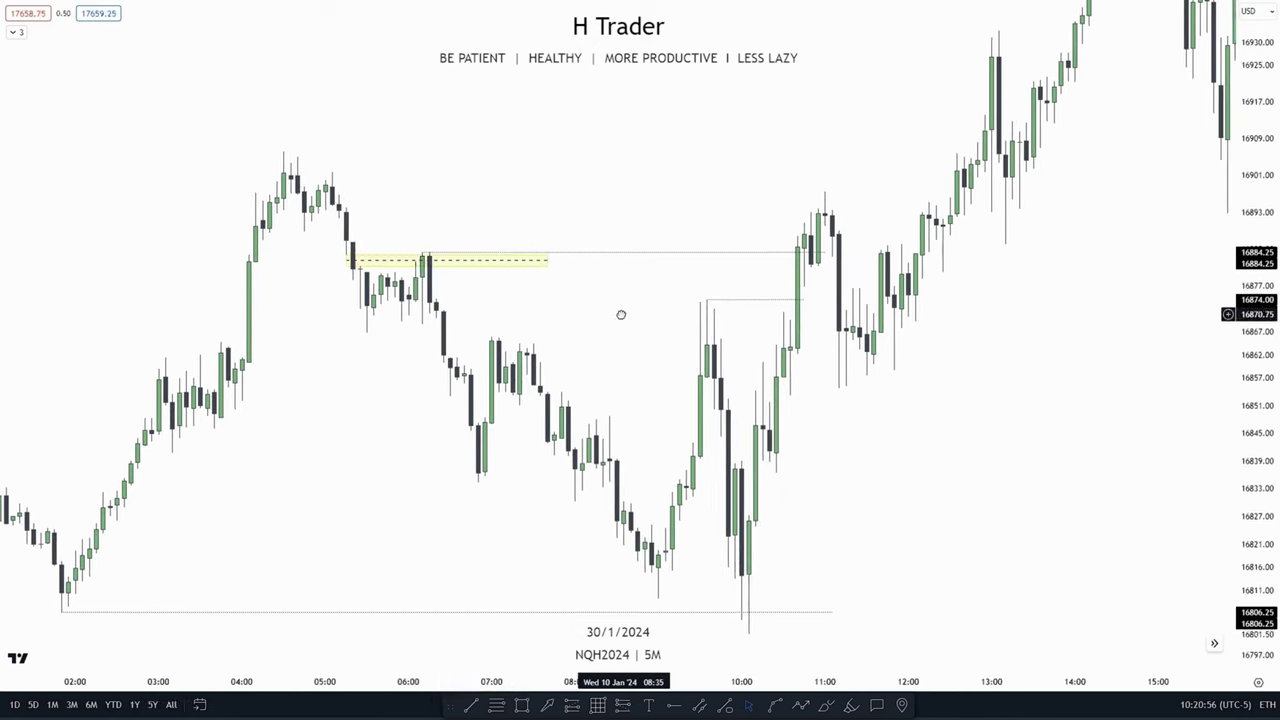
{"action": "left_click_drag", "start_coordinate": [394, 396], "coordinate": [386, 363]}
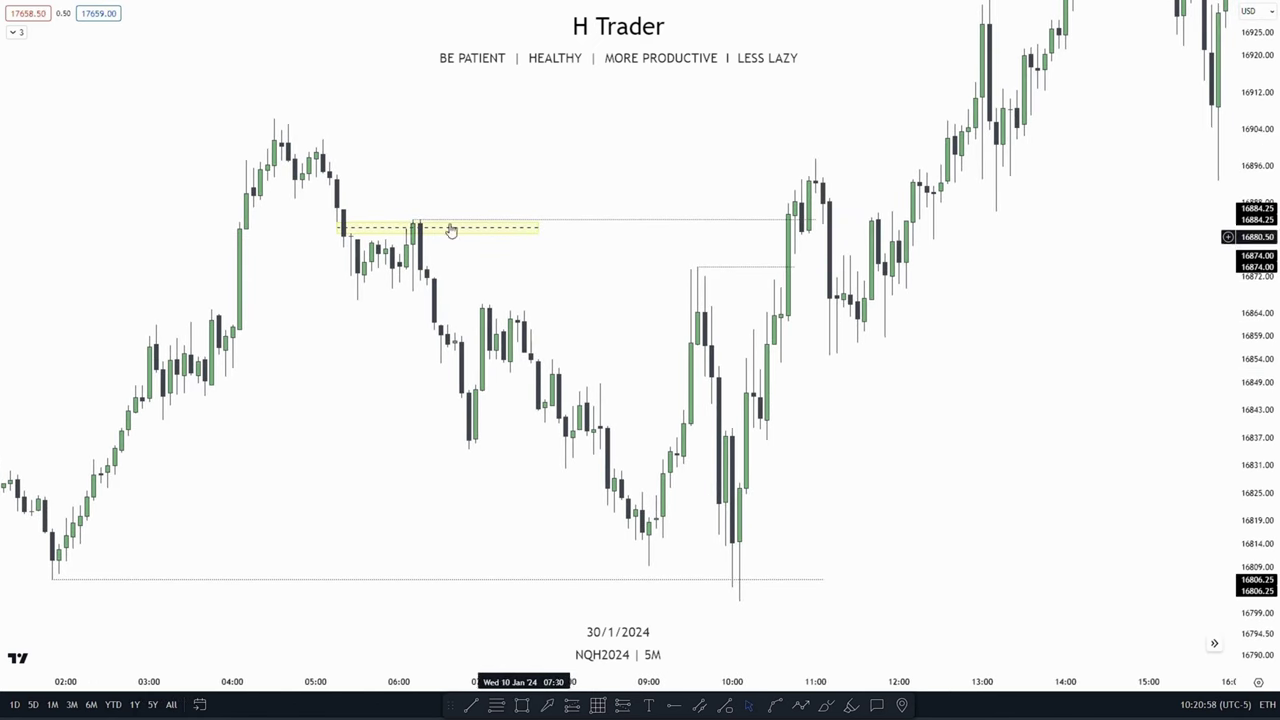
{"action": "left_click_drag", "start_coordinate": [626, 281], "coordinate": [614, 311]}
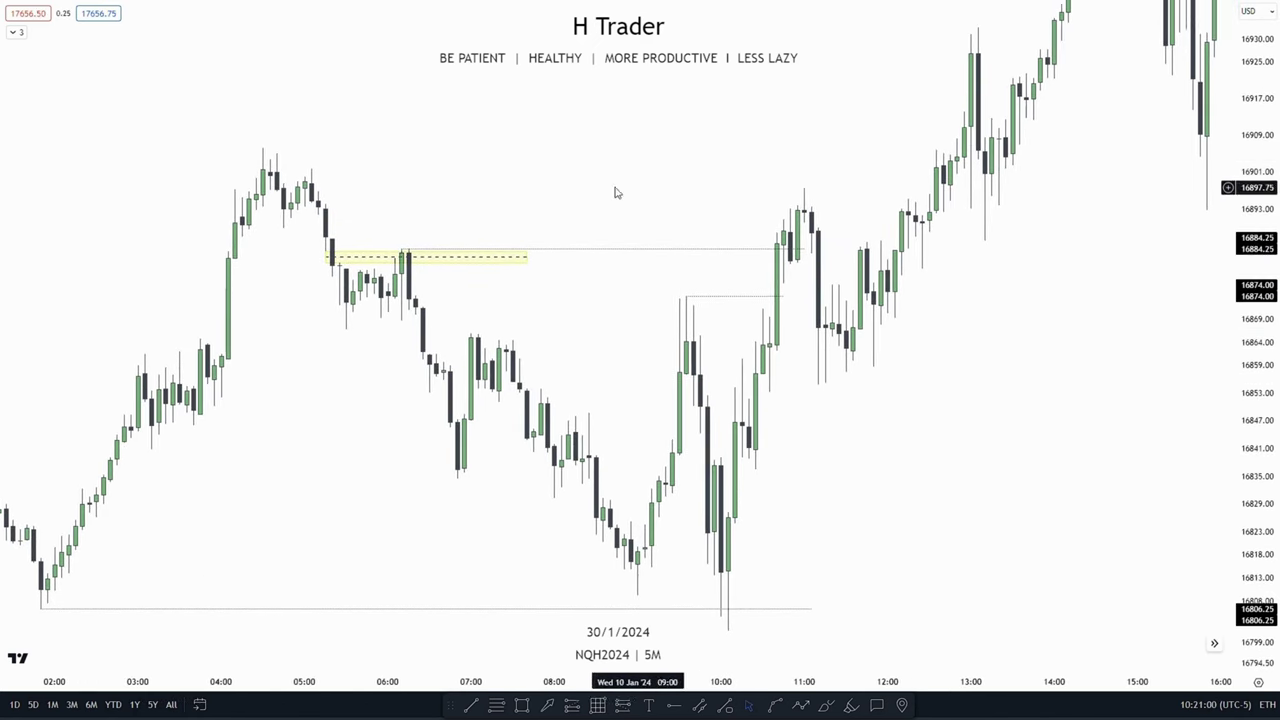
{"action": "left_click_drag", "start_coordinate": [526, 337], "coordinate": [568, 284]}
{"action": "left_click", "coordinate": [541, 218]}
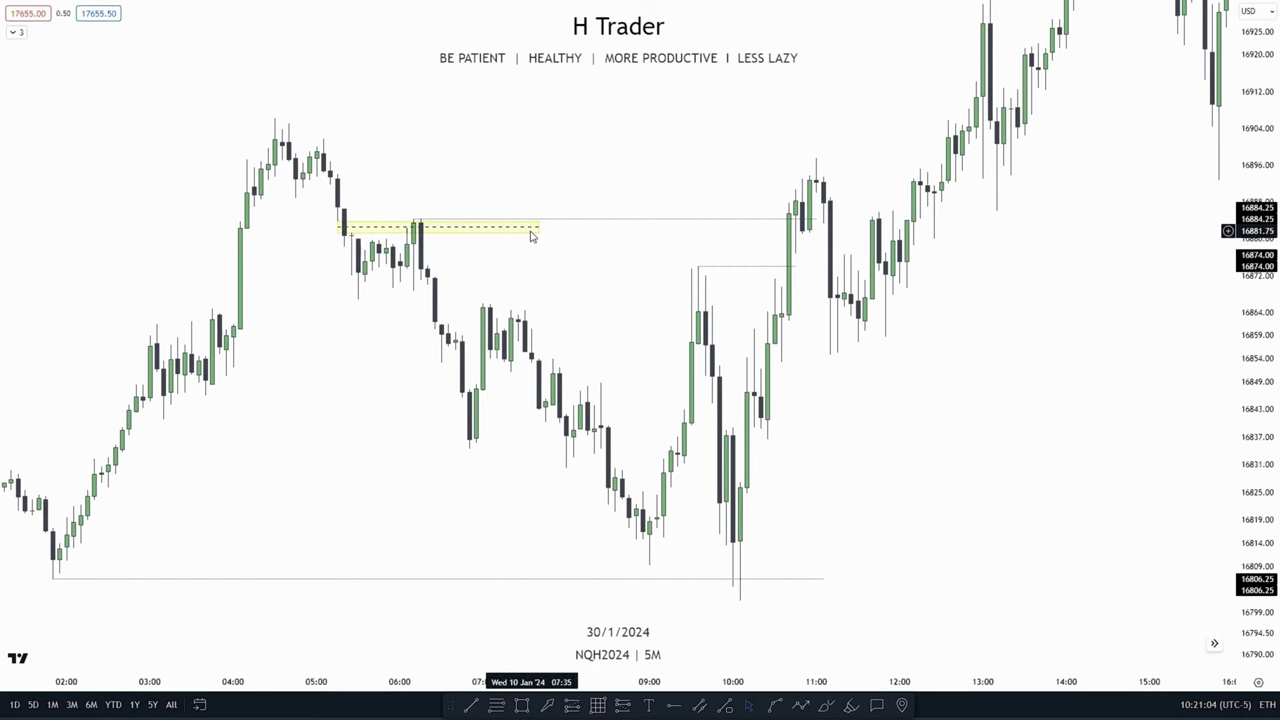
{"action": "key", "text": "Delete"}
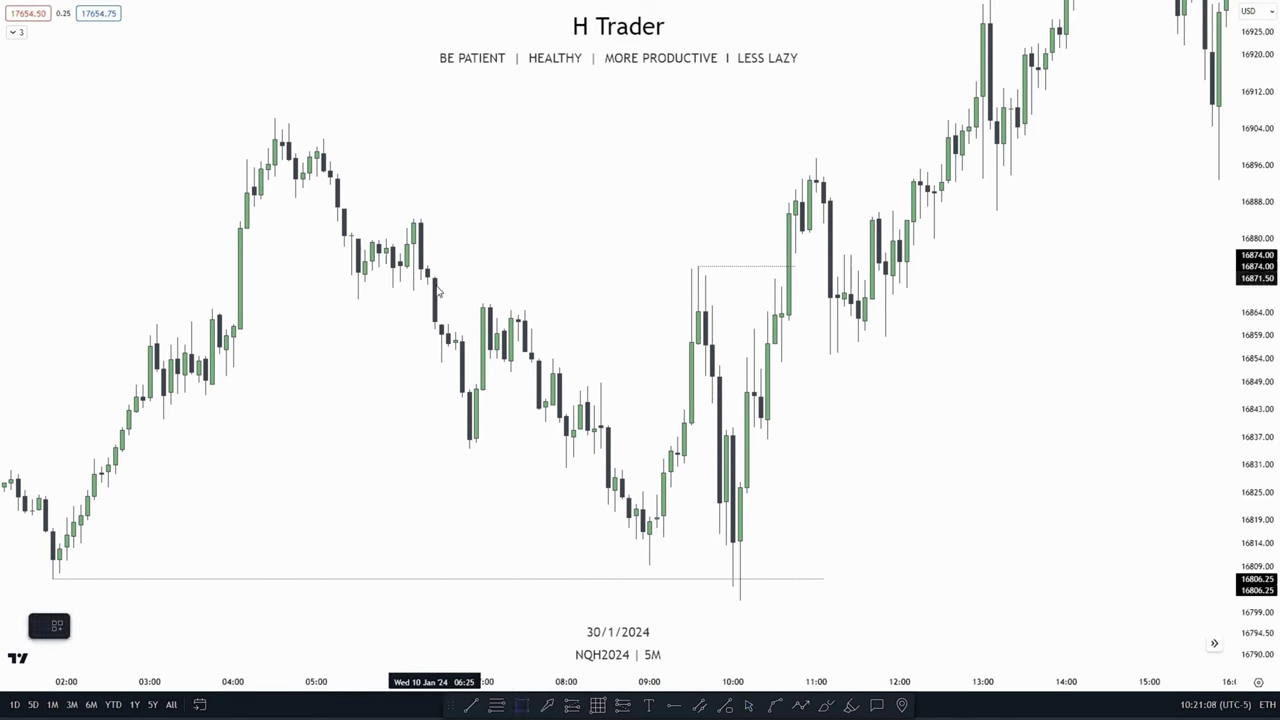
Draw a yellow entry zone just below 16874 and stretch it right.
{"action": "mouse_move", "coordinate": [428, 286]}
{"action": "left_mouse_down"}
{"action": "mouse_move", "coordinate": [440, 323]}
{"action": "mouse_move", "coordinate": [810, 305]}
{"action": "left_mouse_up"}
{"action": "left_click", "coordinate": [700, 229]}
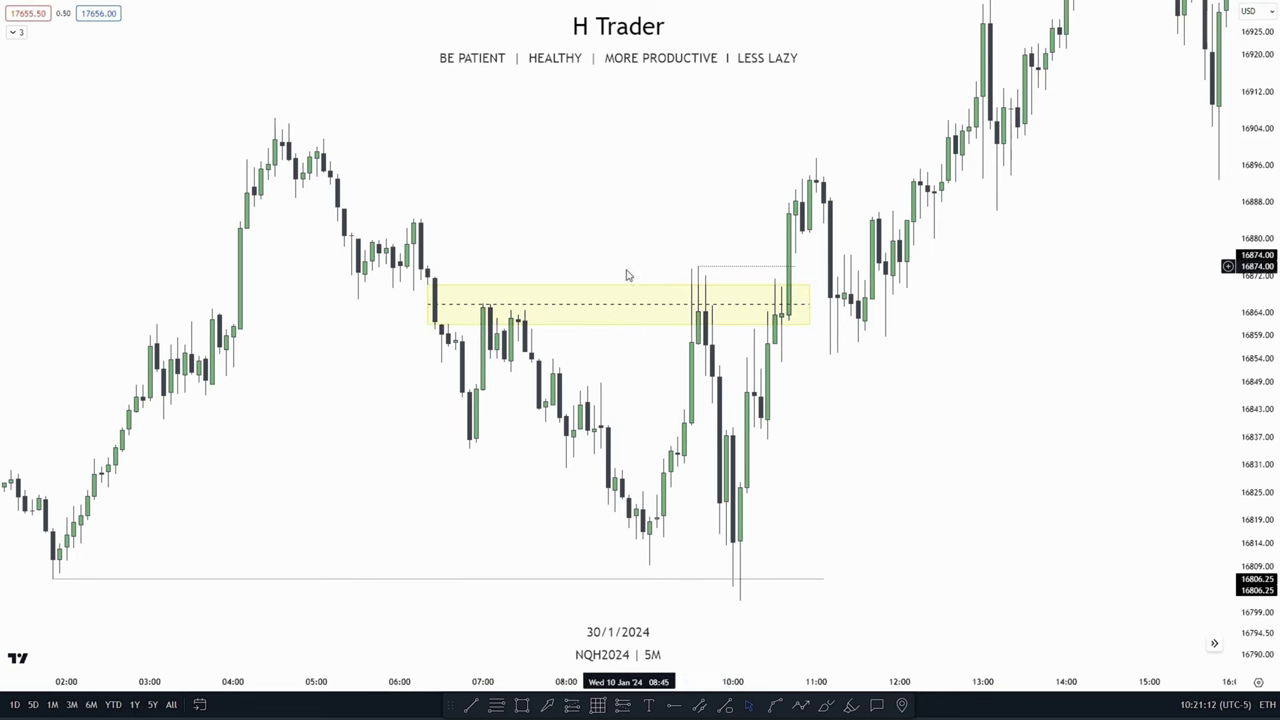
{"action": "left_click_drag", "start_coordinate": [603, 226], "coordinate": [551, 449]}
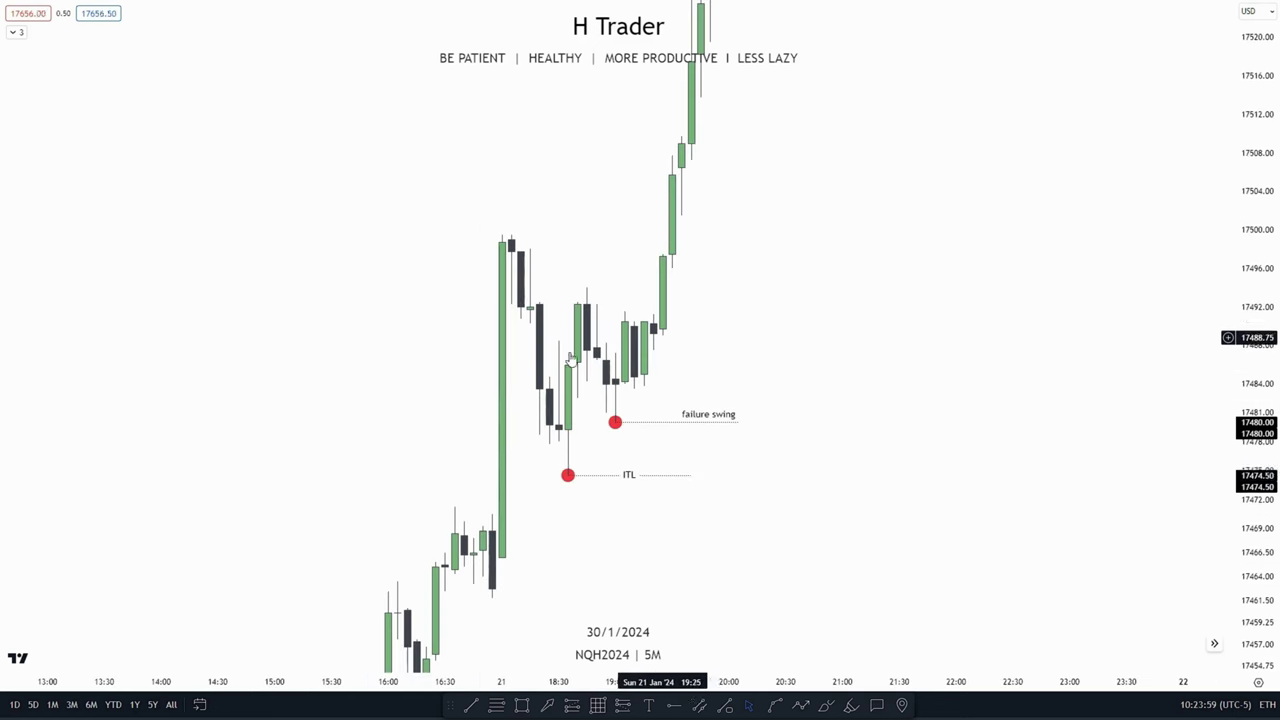
Pan right and stretch the price scale to enlarge the 21 January candles.
{"action": "left_click_drag", "start_coordinate": [825, 459], "coordinate": [872, 455]}
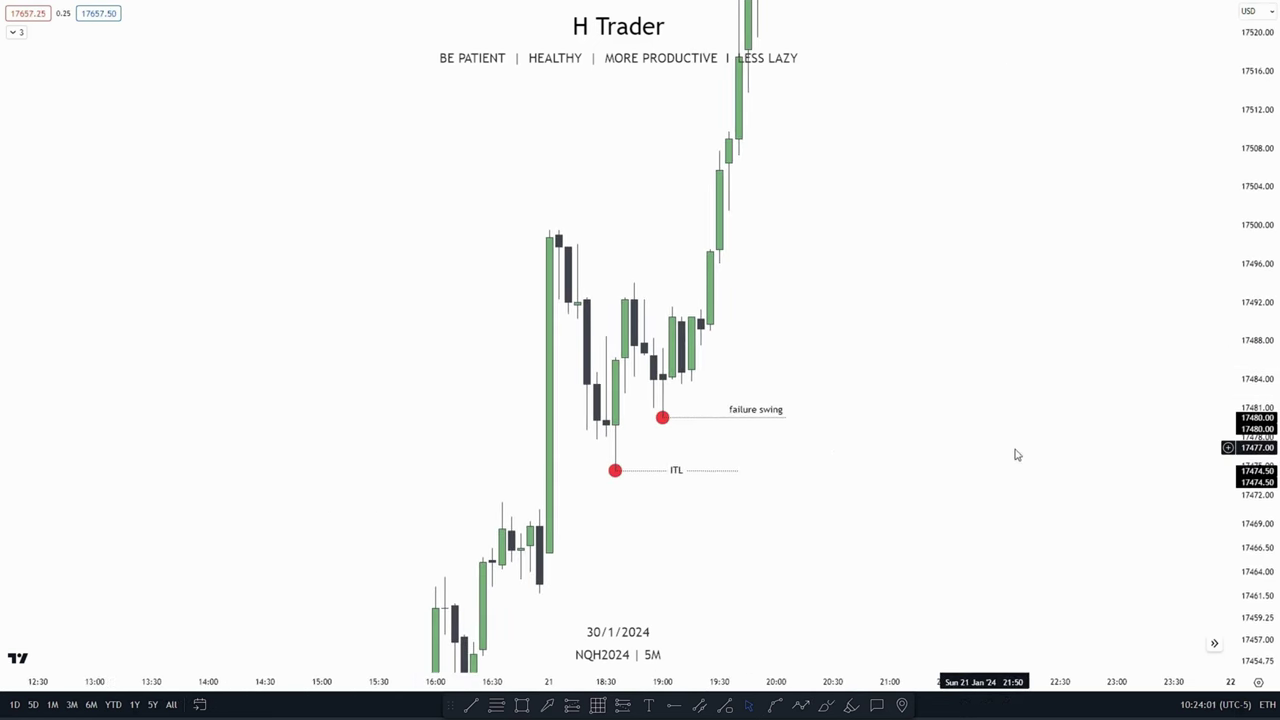
{"action": "left_click_drag", "start_coordinate": [1262, 437], "coordinate": [681, 489]}
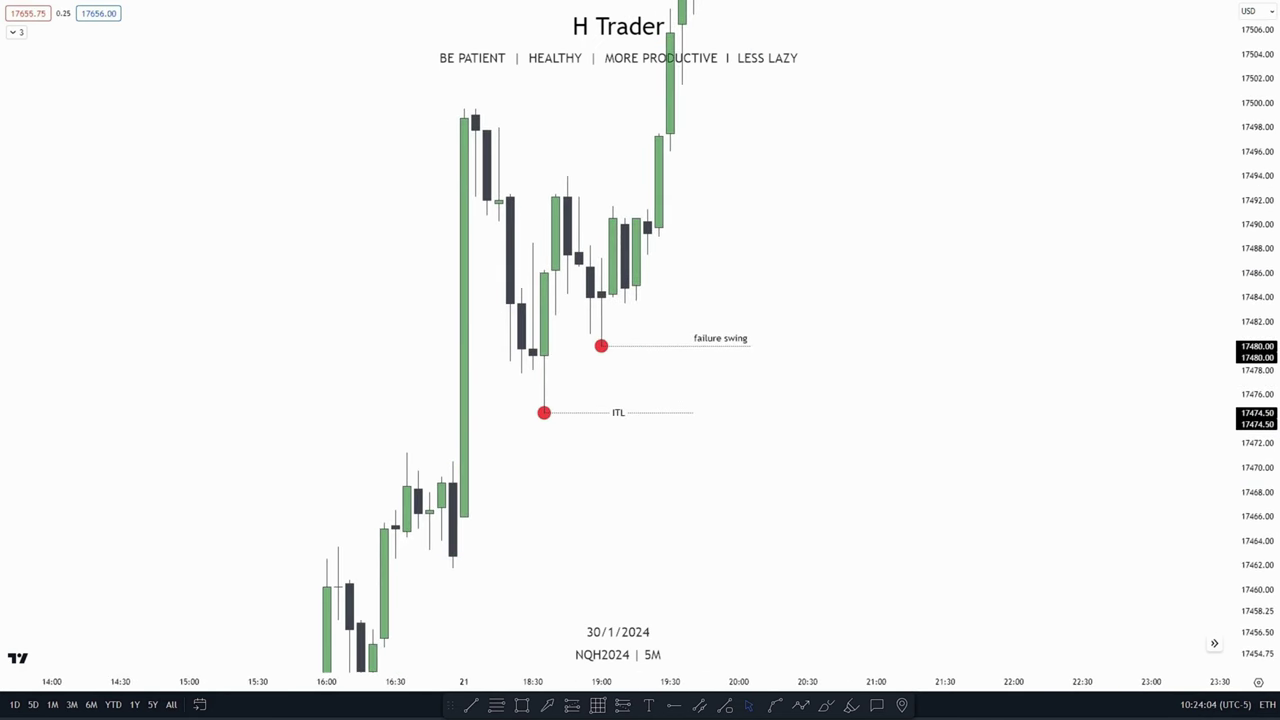
Draw a yellow rectangle from 17470.50 to 17491.75 at the 21:00 candle, widened past the markers.
{"action": "left_click", "coordinate": [522, 706]}
{"action": "left_click", "coordinate": [476, 199]}
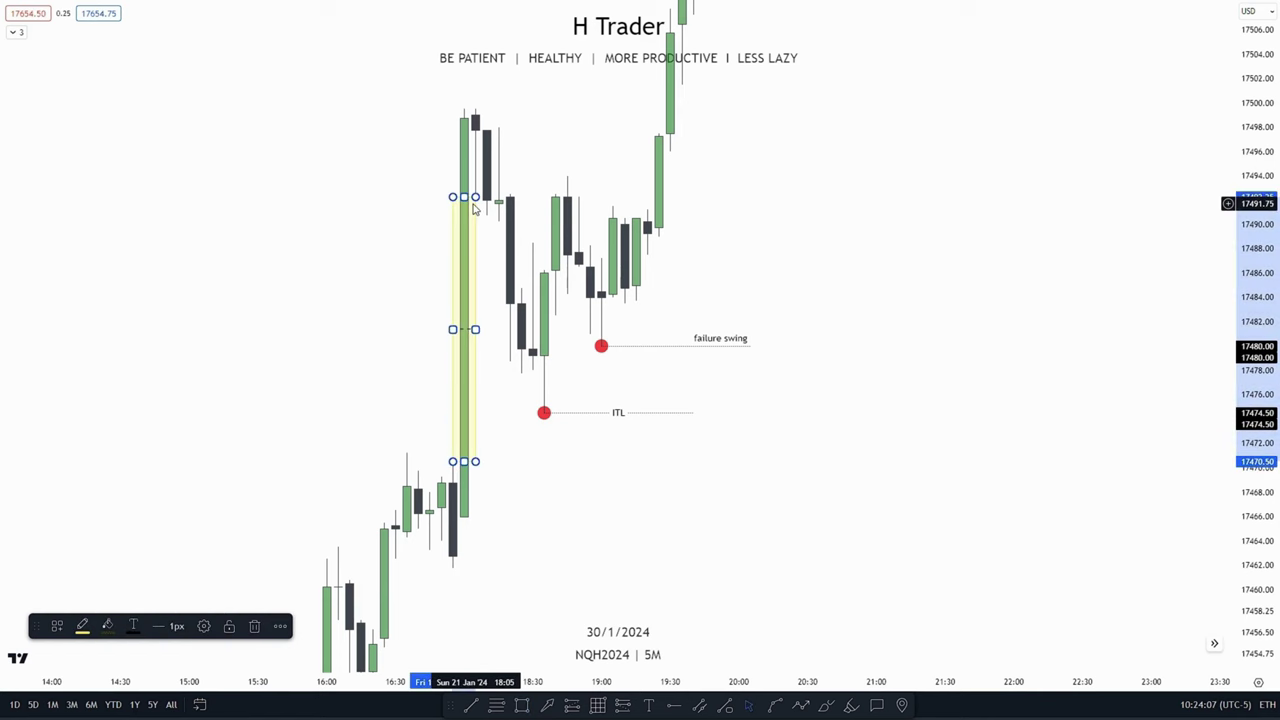
{"action": "left_click_drag", "start_coordinate": [479, 341], "coordinate": [946, 333]}
{"action": "left_click", "coordinate": [617, 503]}
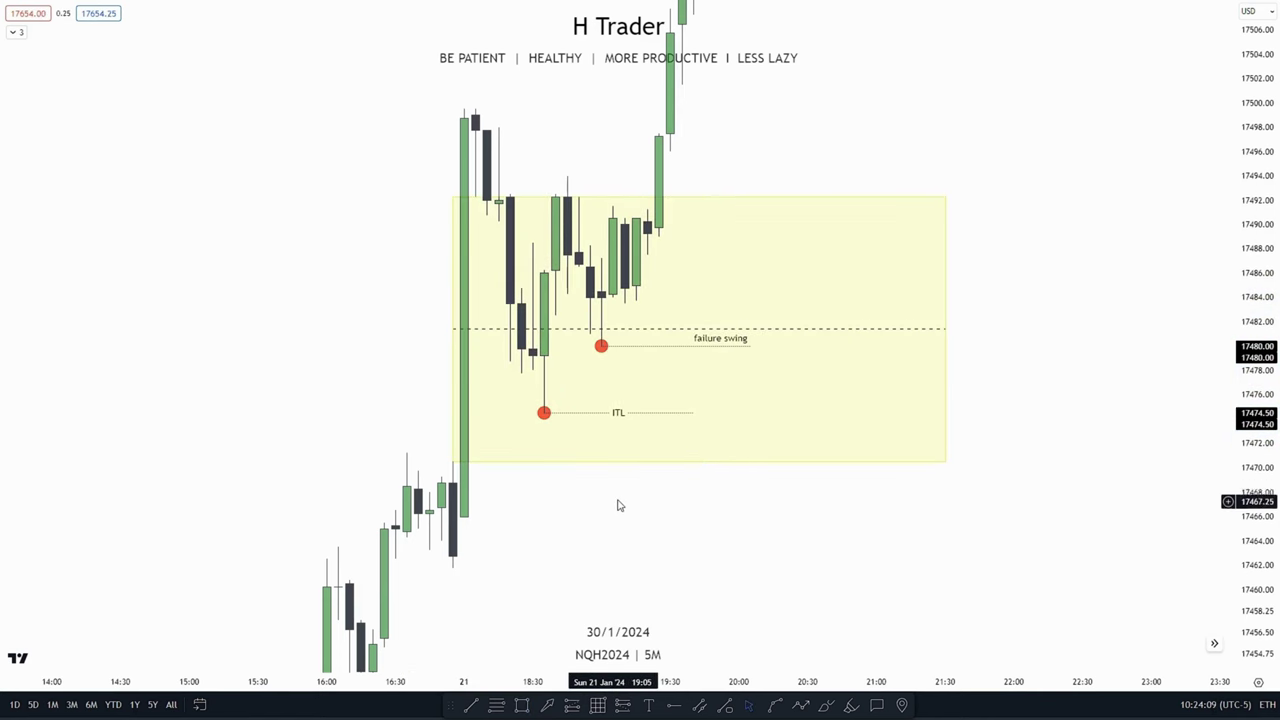
Place a long position at the zone's midline, entering at 17481.50.
{"action": "left_click_drag", "start_coordinate": [531, 363], "coordinate": [560, 375]}
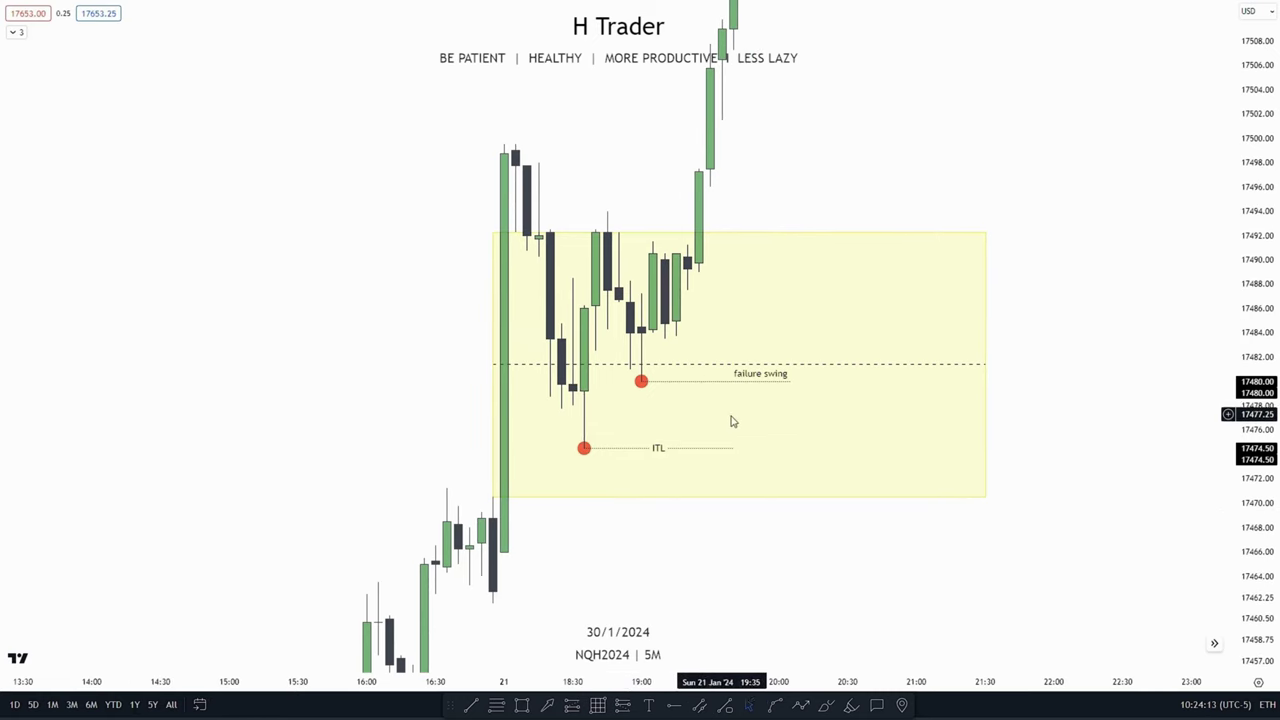
{"action": "left_click_drag", "start_coordinate": [728, 538], "coordinate": [796, 537]}
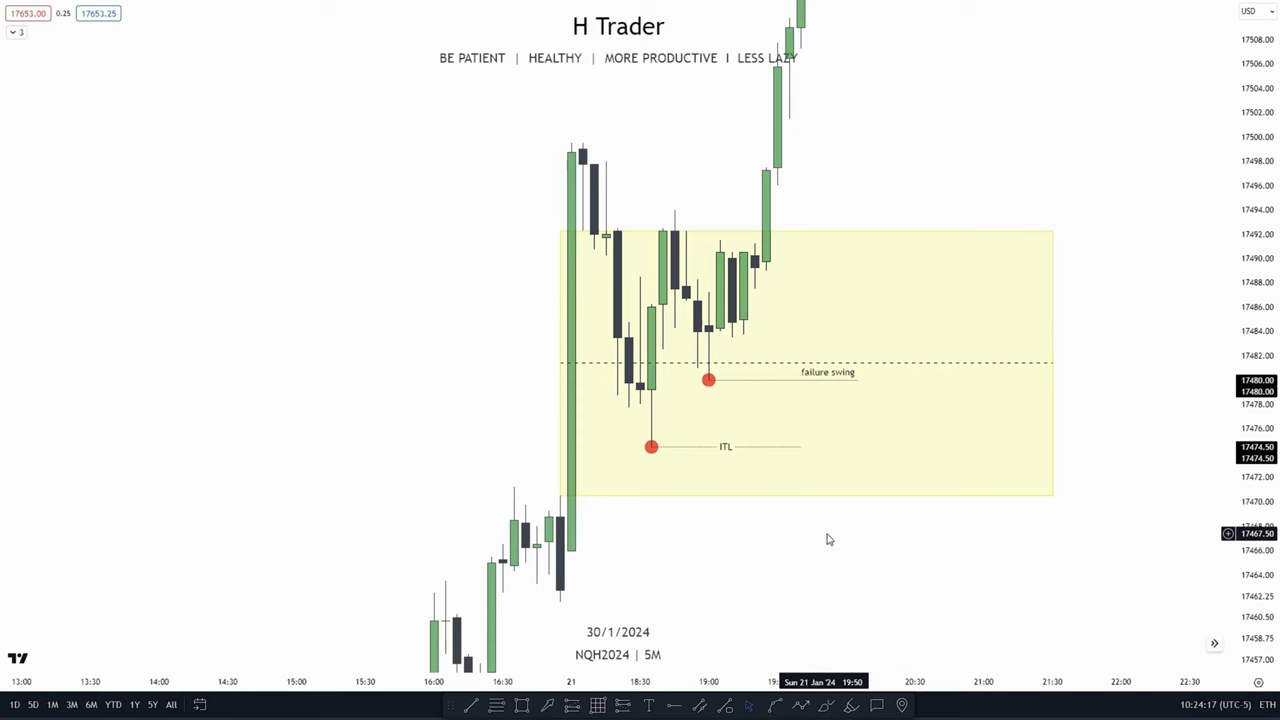
{"action": "left_click_drag", "start_coordinate": [732, 421], "coordinate": [692, 360]}
{"action": "left_click_drag", "start_coordinate": [750, 467], "coordinate": [718, 592]}
{"action": "left_click_drag", "start_coordinate": [724, 651], "coordinate": [690, 560]}
{"action": "left_click", "coordinate": [571, 706]}
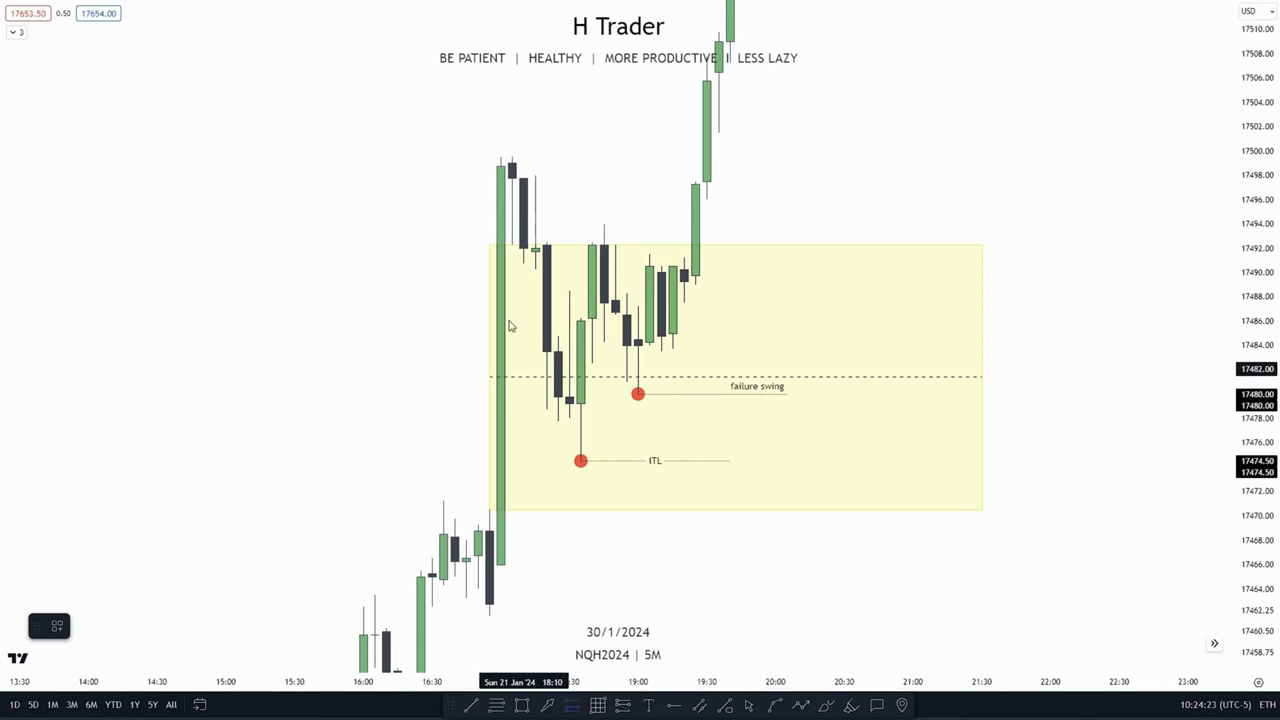
{"action": "left_click", "coordinate": [531, 375]}
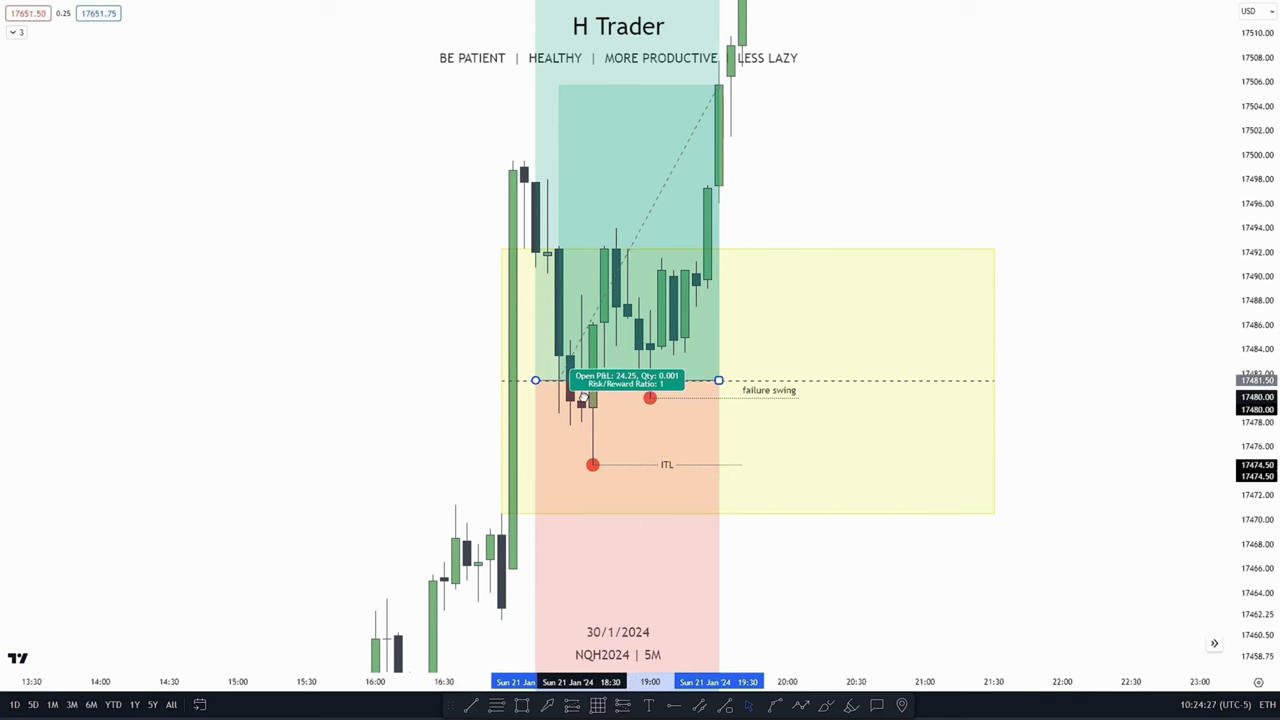
Shift the long position left one bar and raise its stop to the 17474.50 ITL.
{"action": "left_click_drag", "start_coordinate": [580, 398], "coordinate": [578, 395]}
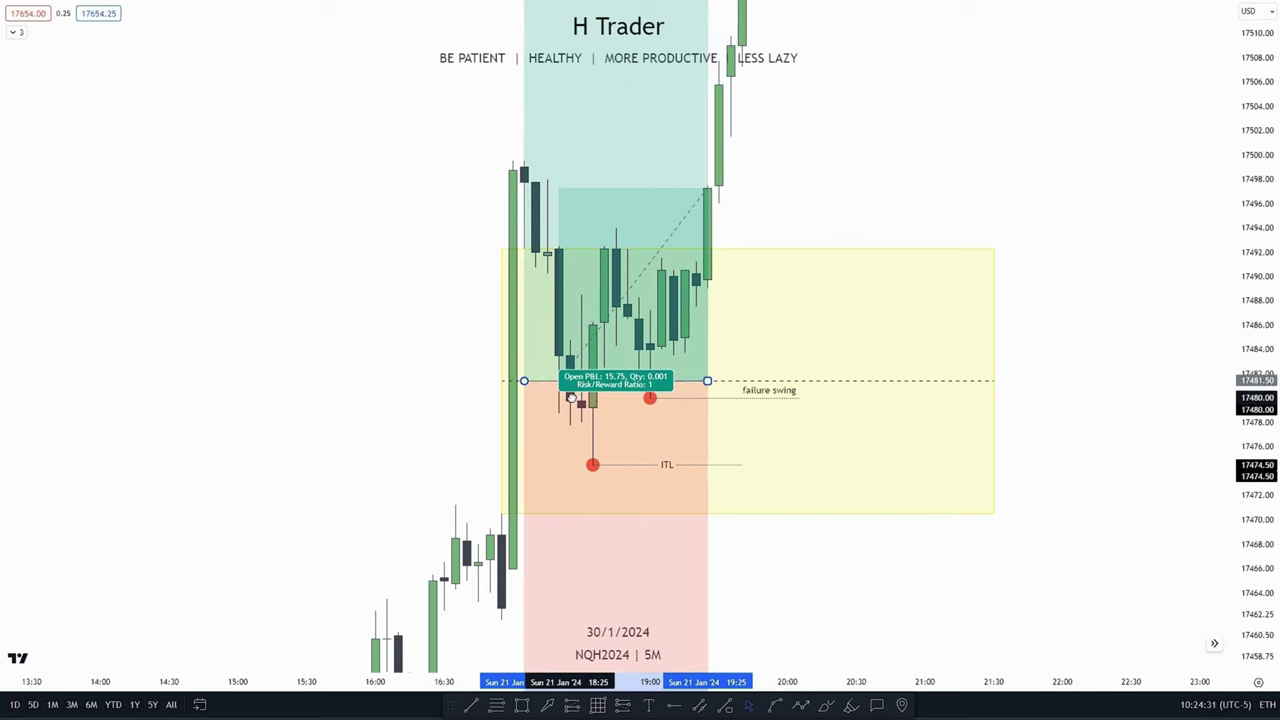
{"action": "left_click_drag", "start_coordinate": [859, 490], "coordinate": [923, 506]}
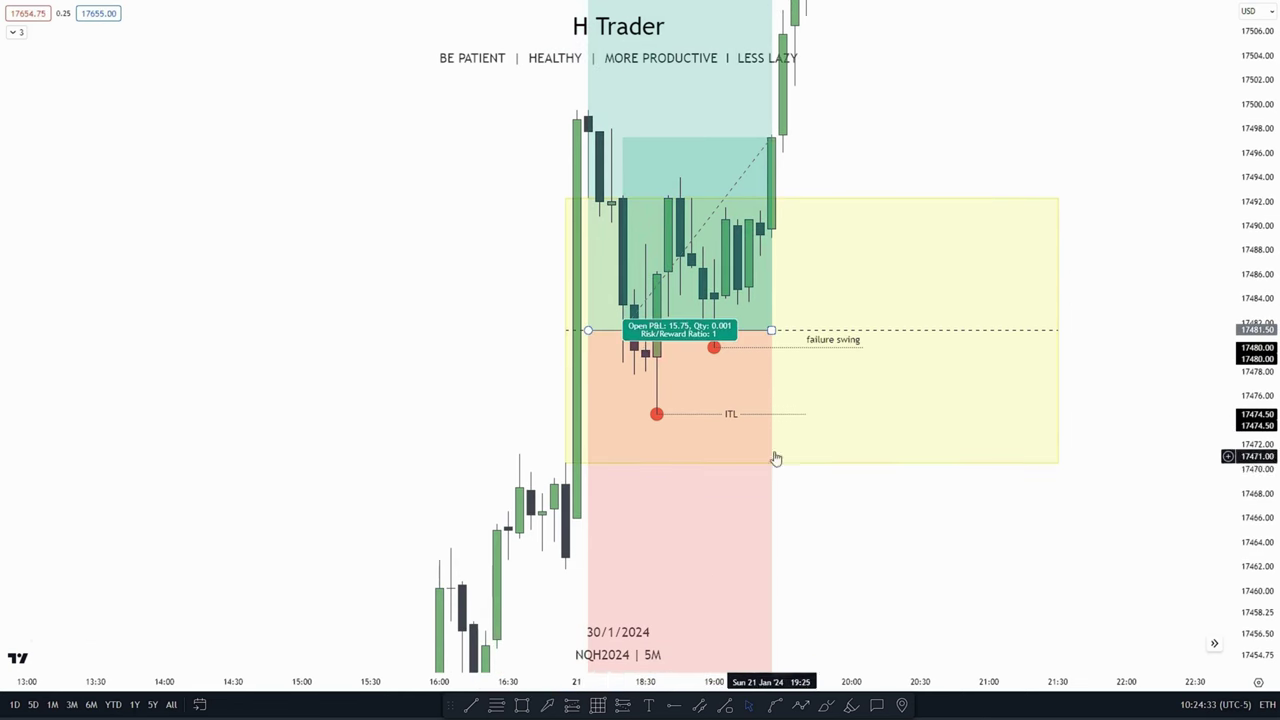
{"action": "left_click_drag", "start_coordinate": [931, 583], "coordinate": [928, 616]}
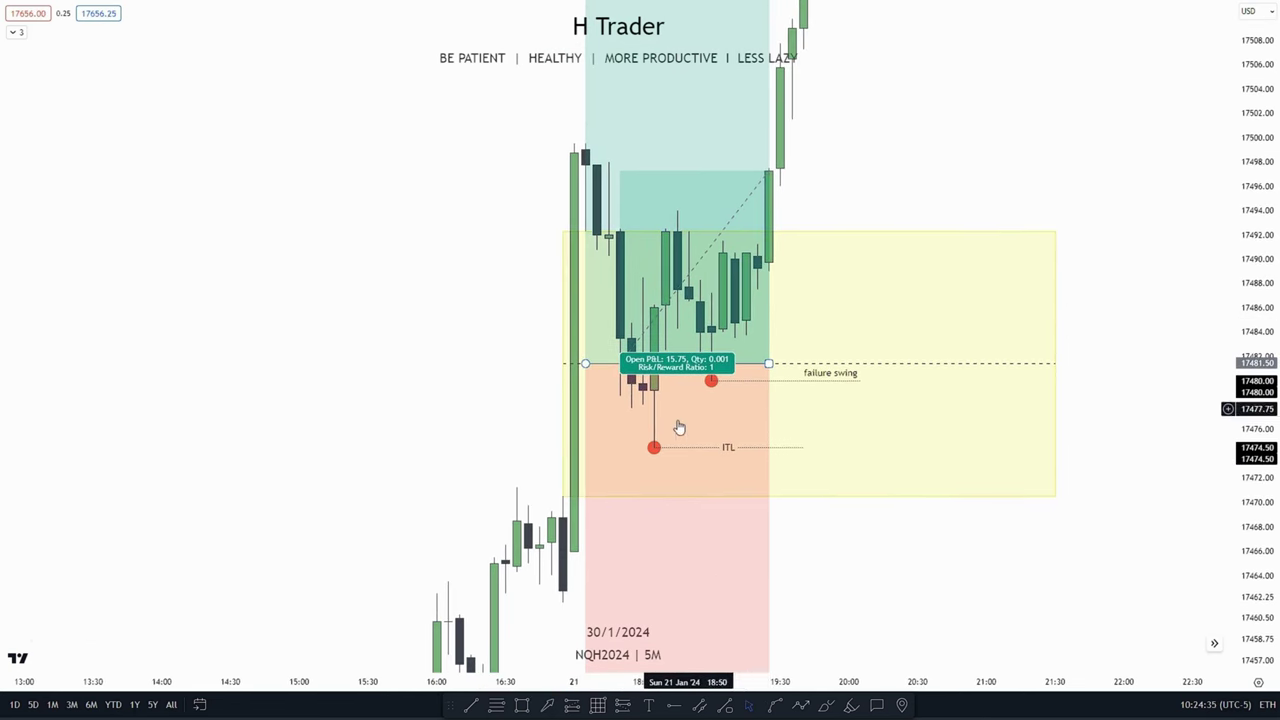
{"action": "left_click_drag", "start_coordinate": [840, 551], "coordinate": [723, 537]}
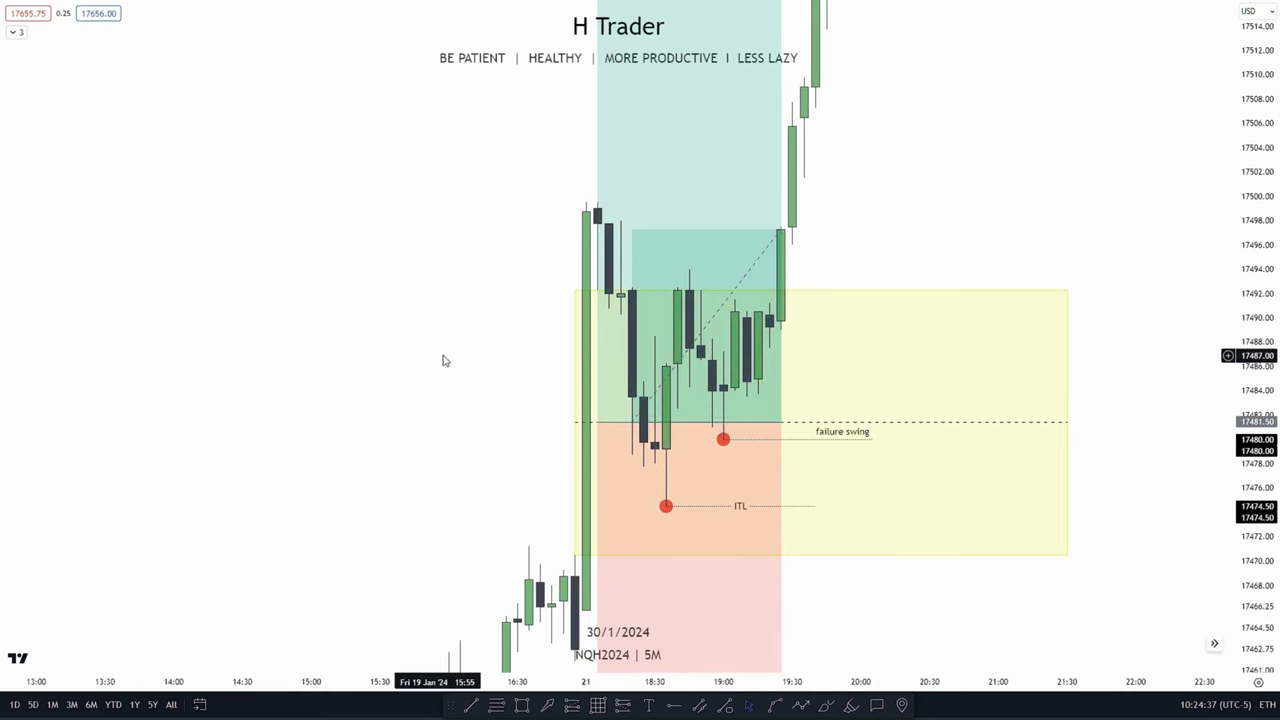
{"action": "left_click_drag", "start_coordinate": [443, 360], "coordinate": [672, 396]}
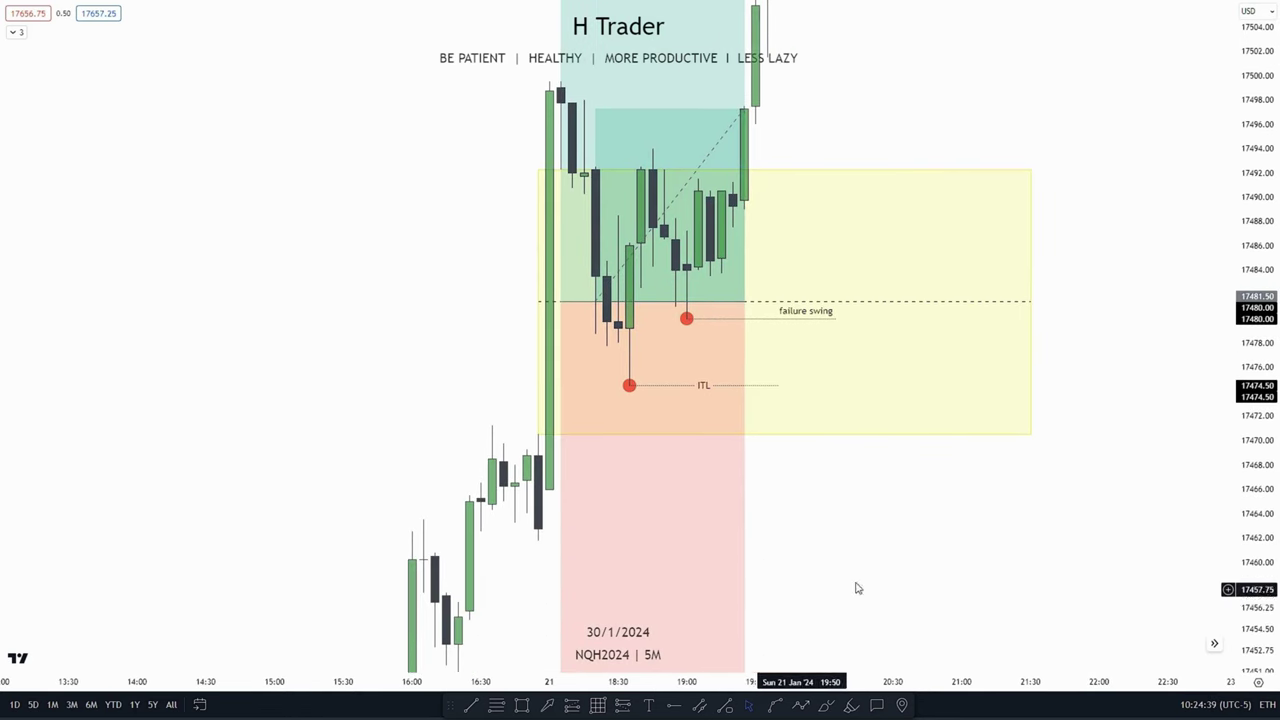
{"action": "left_click_drag", "start_coordinate": [654, 666], "coordinate": [674, 335]}
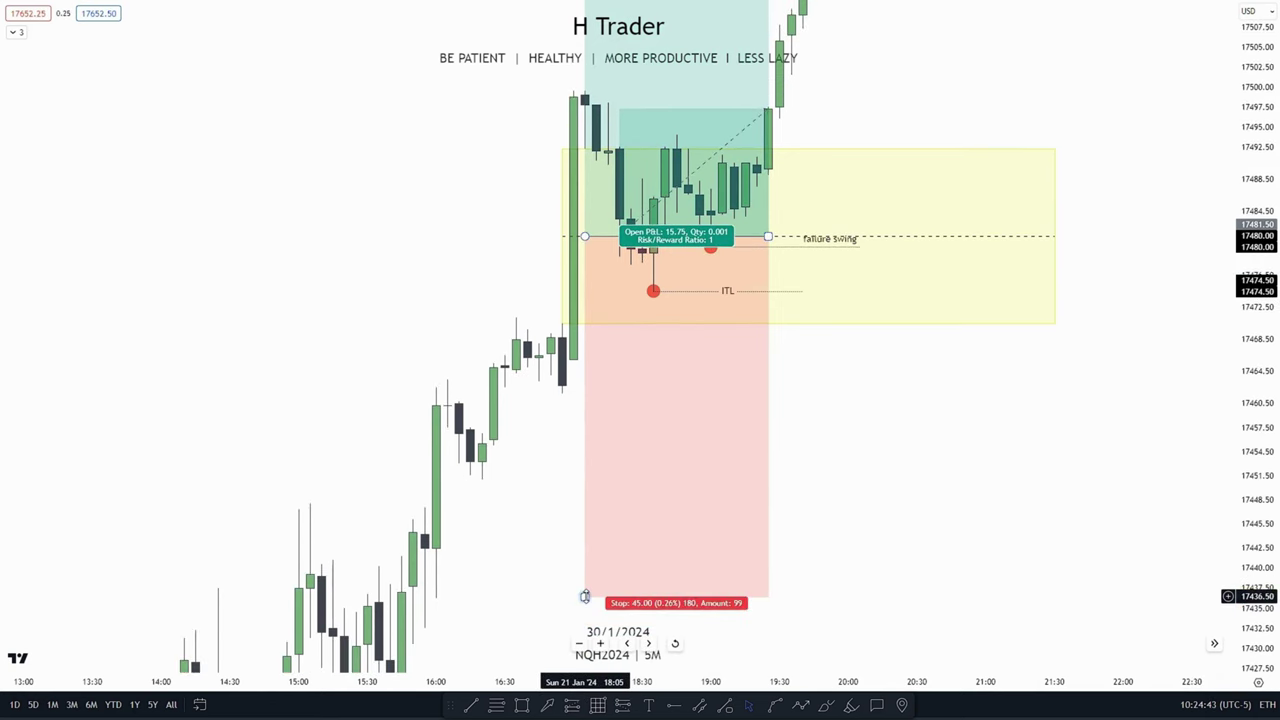
{"action": "left_click_drag", "start_coordinate": [584, 596], "coordinate": [648, 300]}
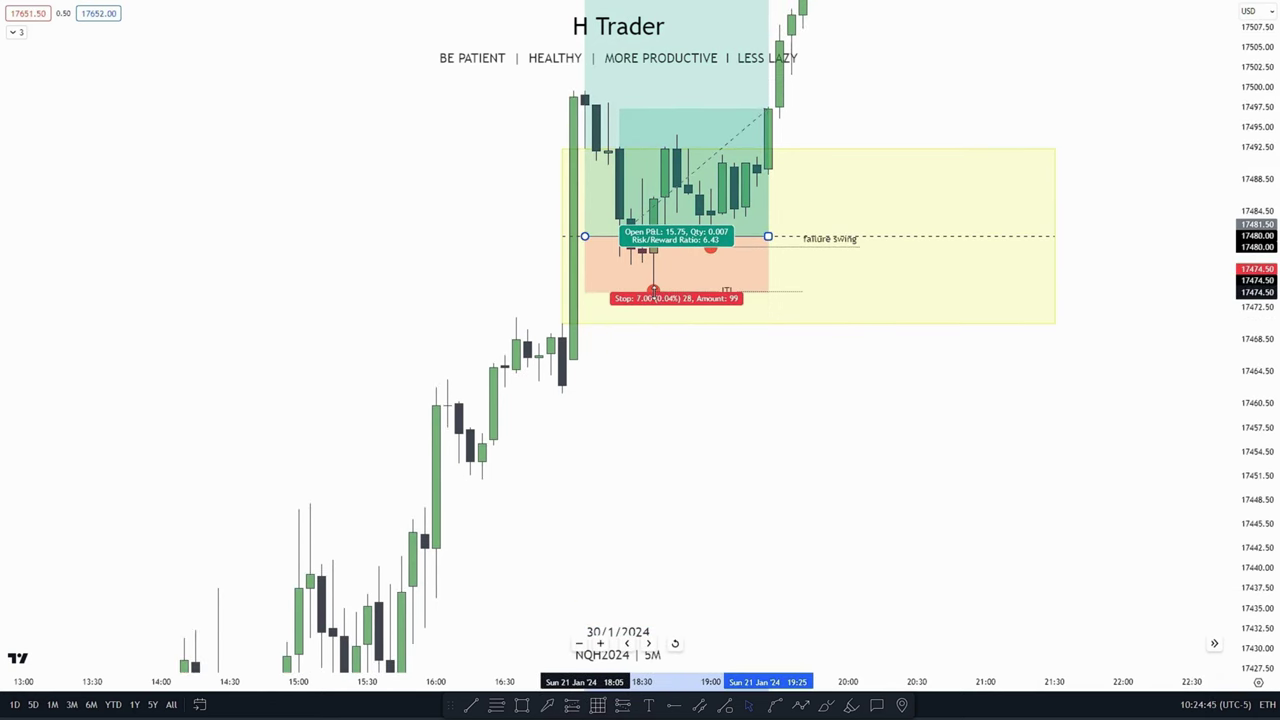
Pull the long position's target down to 17499.50, giving a 2.57 risk/reward ratio.
{"action": "left_click_drag", "start_coordinate": [1140, 410], "coordinate": [1186, 522]}
{"action": "left_click_drag", "start_coordinate": [1266, 480], "coordinate": [1143, 151]}
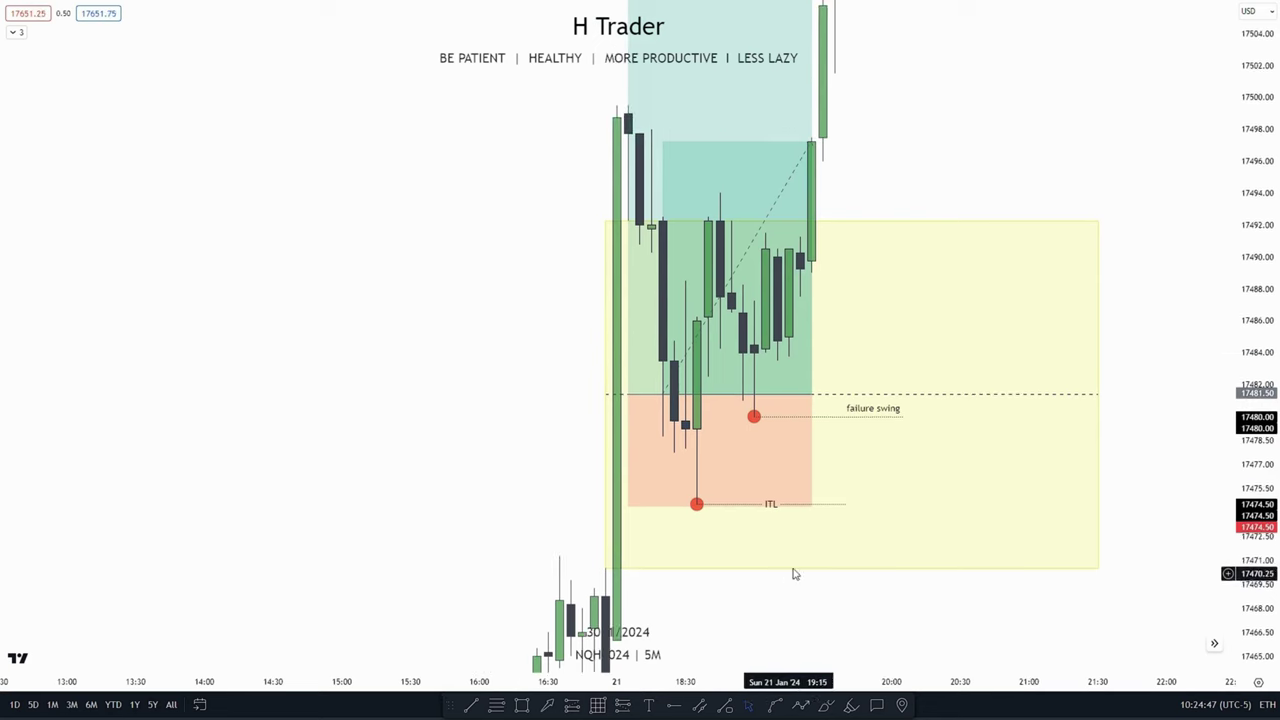
{"action": "left_click", "coordinate": [705, 484]}
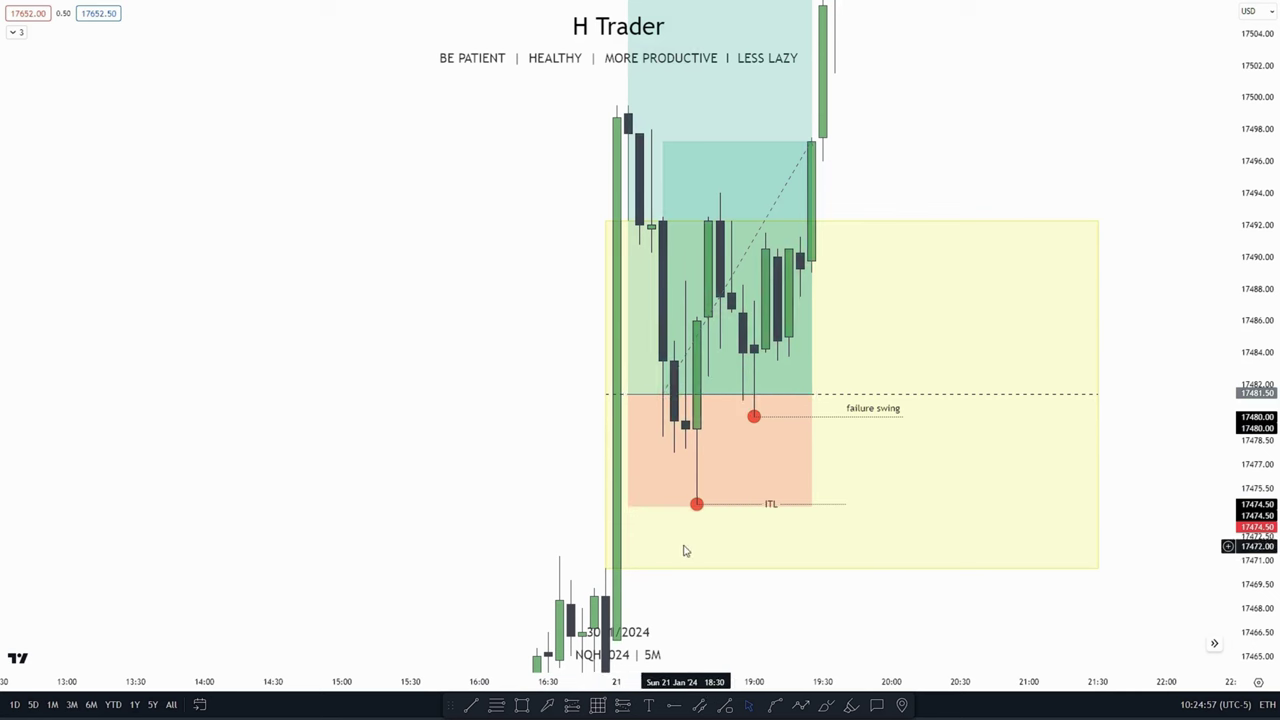
{"action": "scroll", "coordinate": [670, 527], "scroll_direction": "up", "scroll_amount": 5}
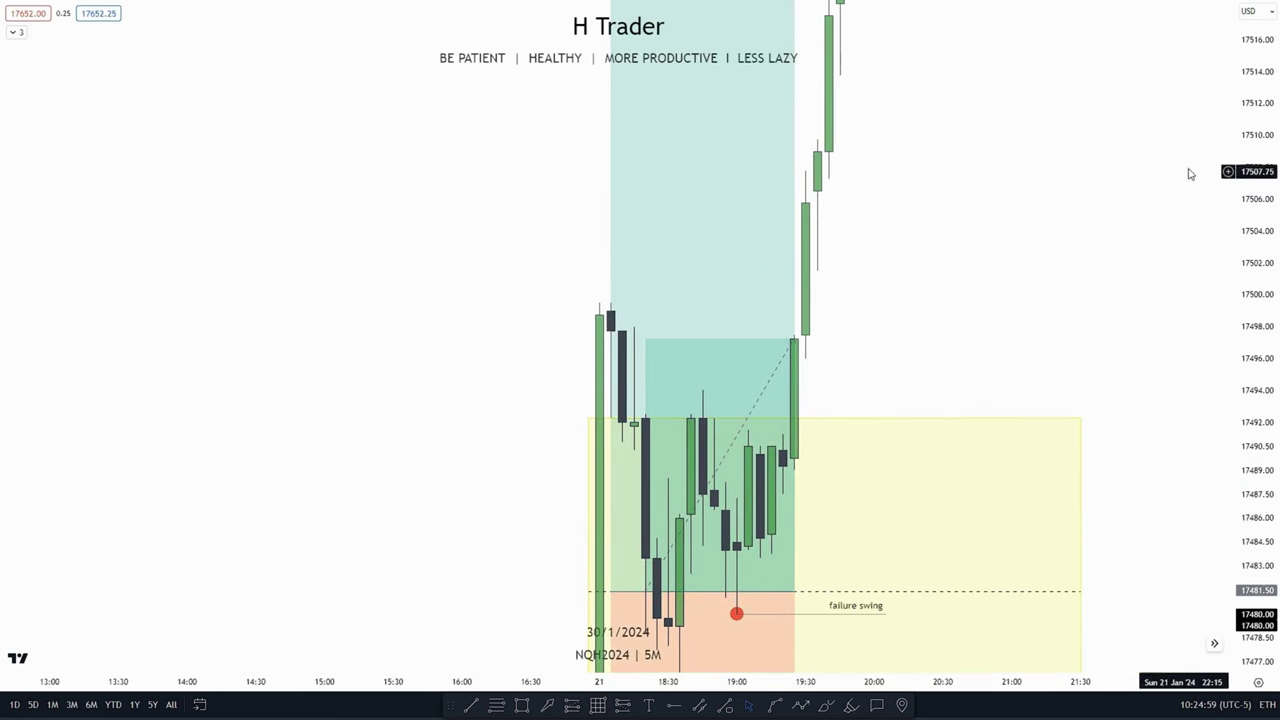
{"action": "left_click_drag", "start_coordinate": [1255, 135], "coordinate": [1166, 437]}
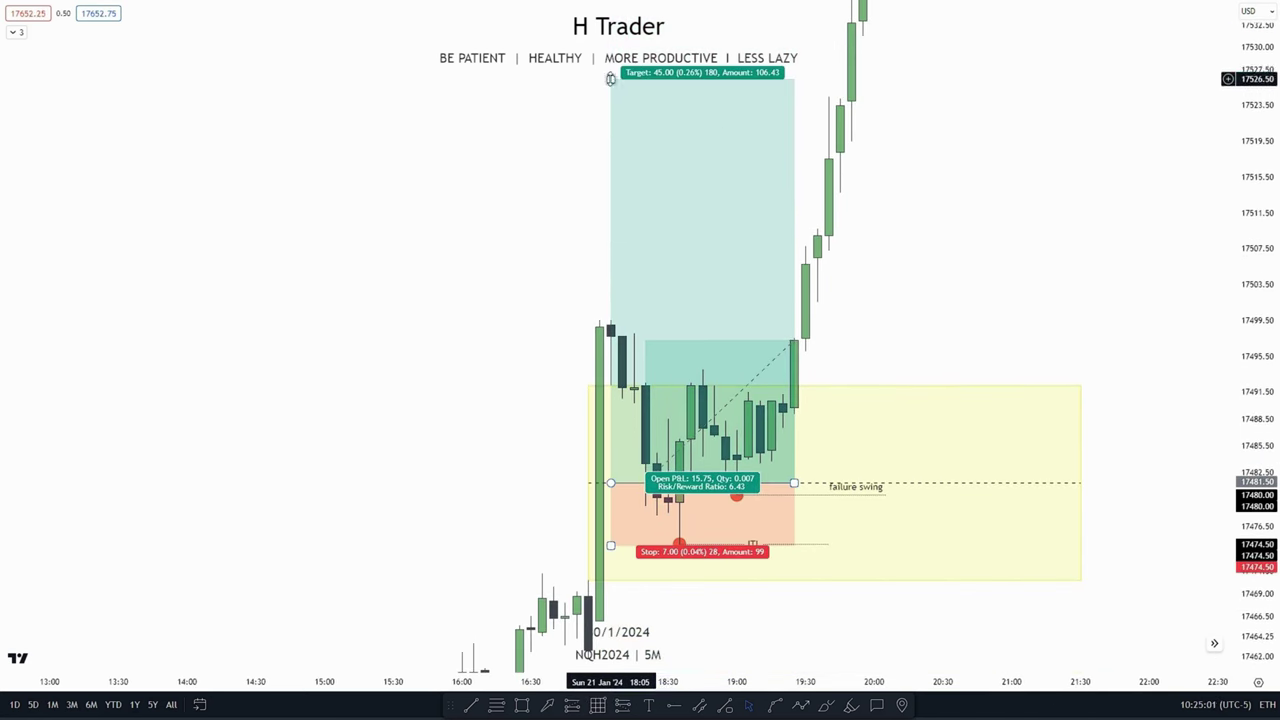
{"action": "left_click_drag", "start_coordinate": [610, 79], "coordinate": [610, 321]}
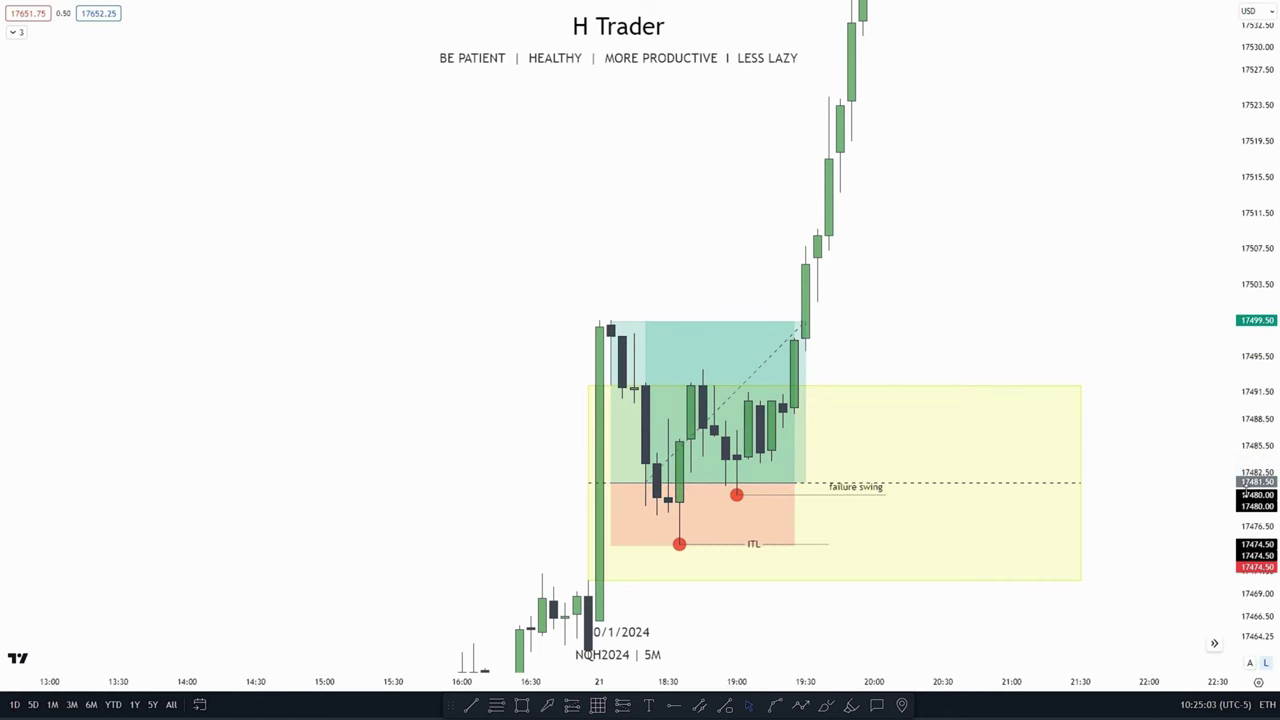
{"action": "left_click_drag", "start_coordinate": [1240, 488], "coordinate": [1183, 214]}
{"action": "left_click_drag", "start_coordinate": [784, 620], "coordinate": [749, 380]}
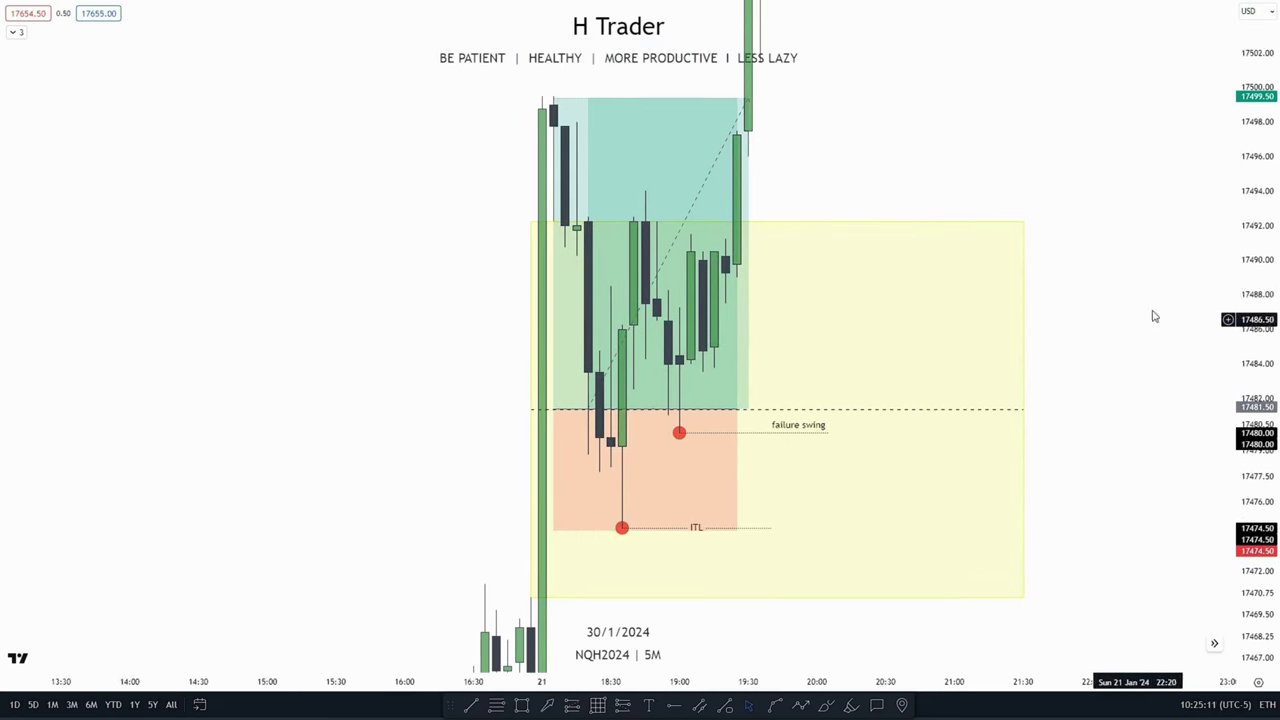
On 9 January, draw a yellow entry zone from 16746 to 16734 extended to 07:20.
{"action": "scroll", "coordinate": [1231, 336], "scroll_direction": "down", "scroll_amount": 1}
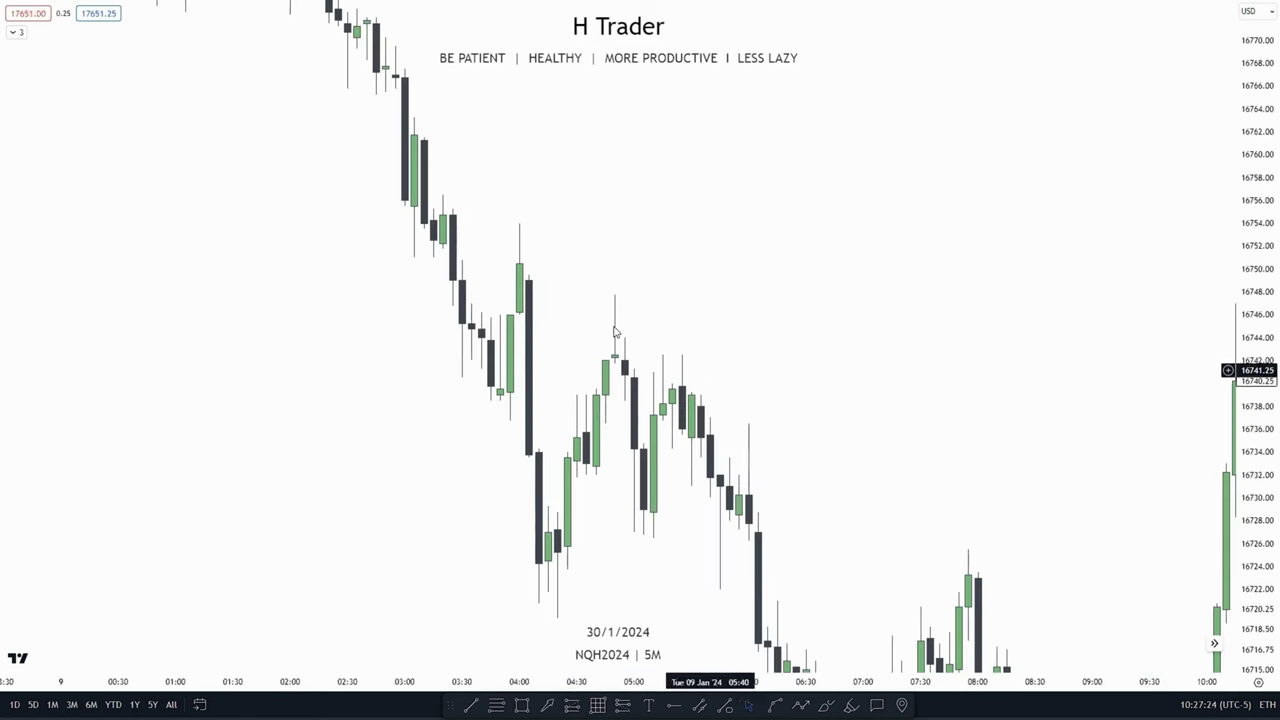
{"action": "left_click_drag", "start_coordinate": [783, 320], "coordinate": [1228, 476]}
{"action": "left_click_drag", "start_coordinate": [1129, 451], "coordinate": [605, 640]}
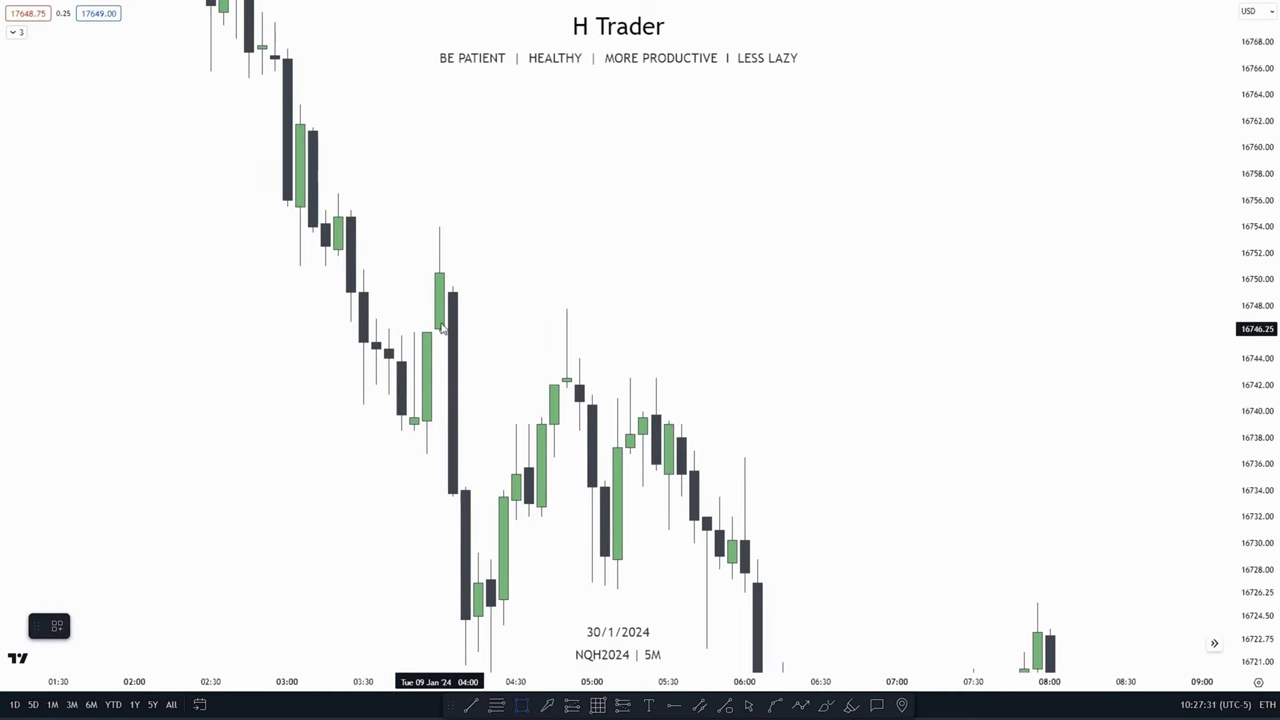
{"action": "mouse_move", "coordinate": [439, 332]}
{"action": "left_mouse_down"}
{"action": "mouse_move", "coordinate": [477, 449]}
{"action": "mouse_move", "coordinate": [466, 487]}
{"action": "left_mouse_up"}
{"action": "left_click_drag", "start_coordinate": [466, 409], "coordinate": [950, 390]}
Draw a Fibonacci retracement down from the 16754 high, then delete it.
{"action": "scroll", "coordinate": [743, 206], "scroll_direction": "down", "scroll_amount": 5}
{"action": "scroll", "coordinate": [743, 206], "scroll_direction": "right", "scroll_amount": 3}
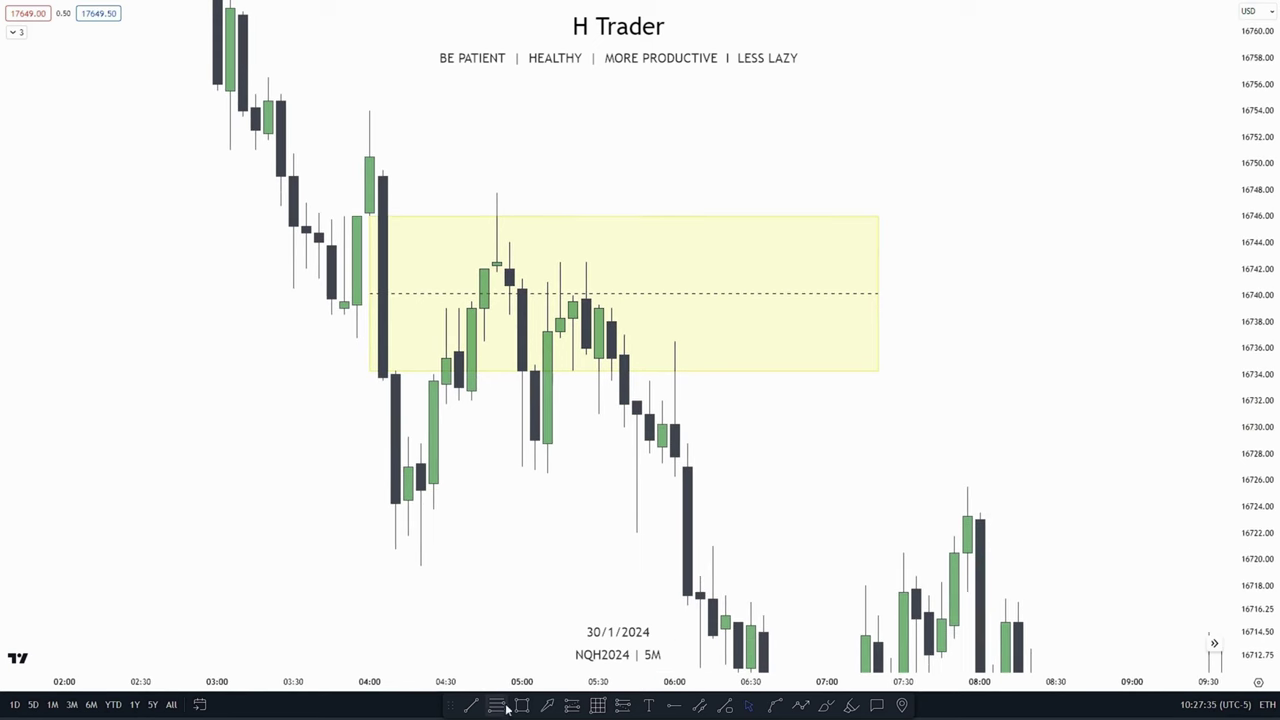
{"action": "left_click_drag", "start_coordinate": [369, 110], "coordinate": [421, 566]}
{"action": "left_click_drag", "start_coordinate": [501, 524], "coordinate": [599, 572]}
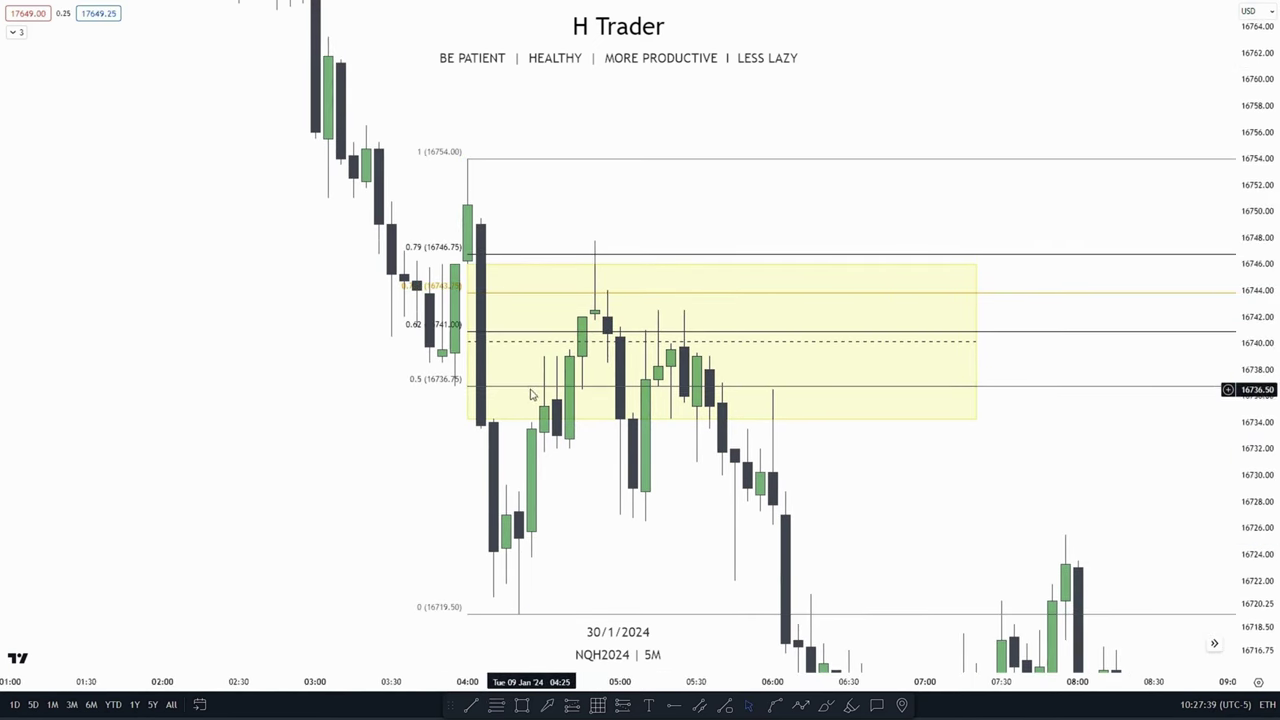
{"action": "left_click", "coordinate": [531, 388]}
{"action": "key", "text": "Delete"}
{"action": "scroll", "coordinate": [343, 434], "scroll_direction": "up", "scroll_amount": 3}
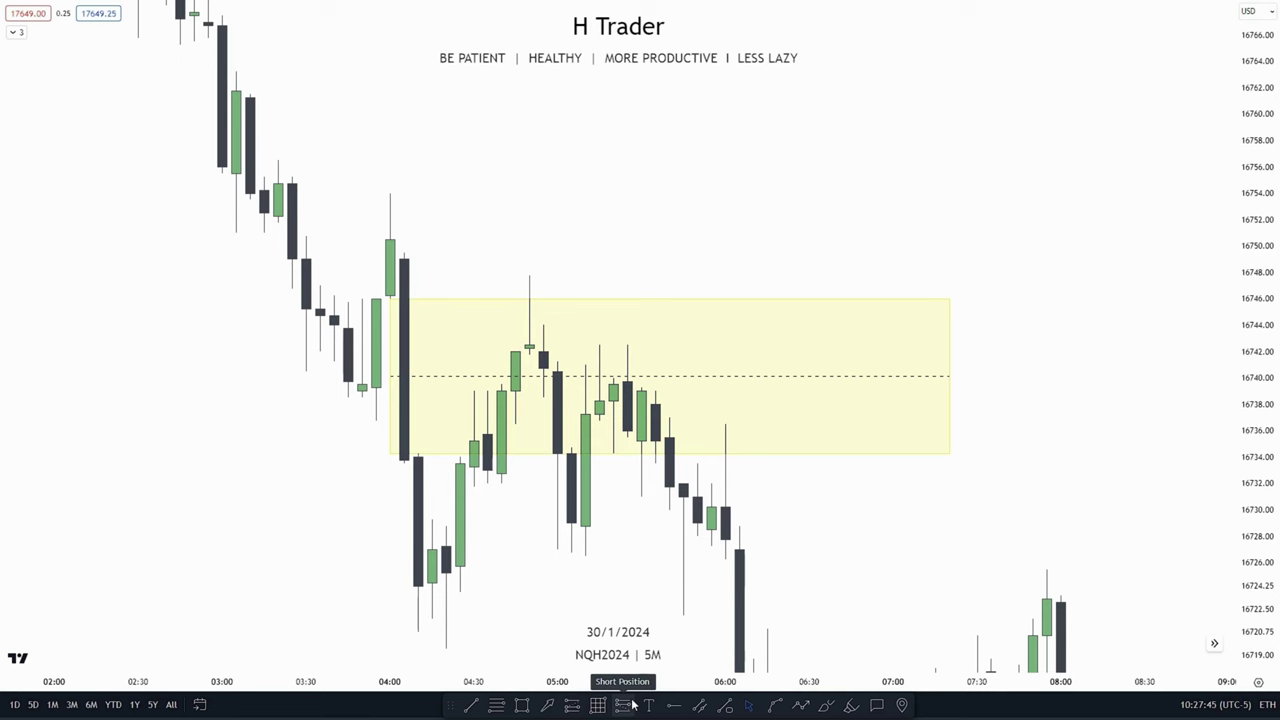
Place a short position at the zone midline, entering at 16739 on the signal candle.
{"action": "left_click", "coordinate": [431, 376]}
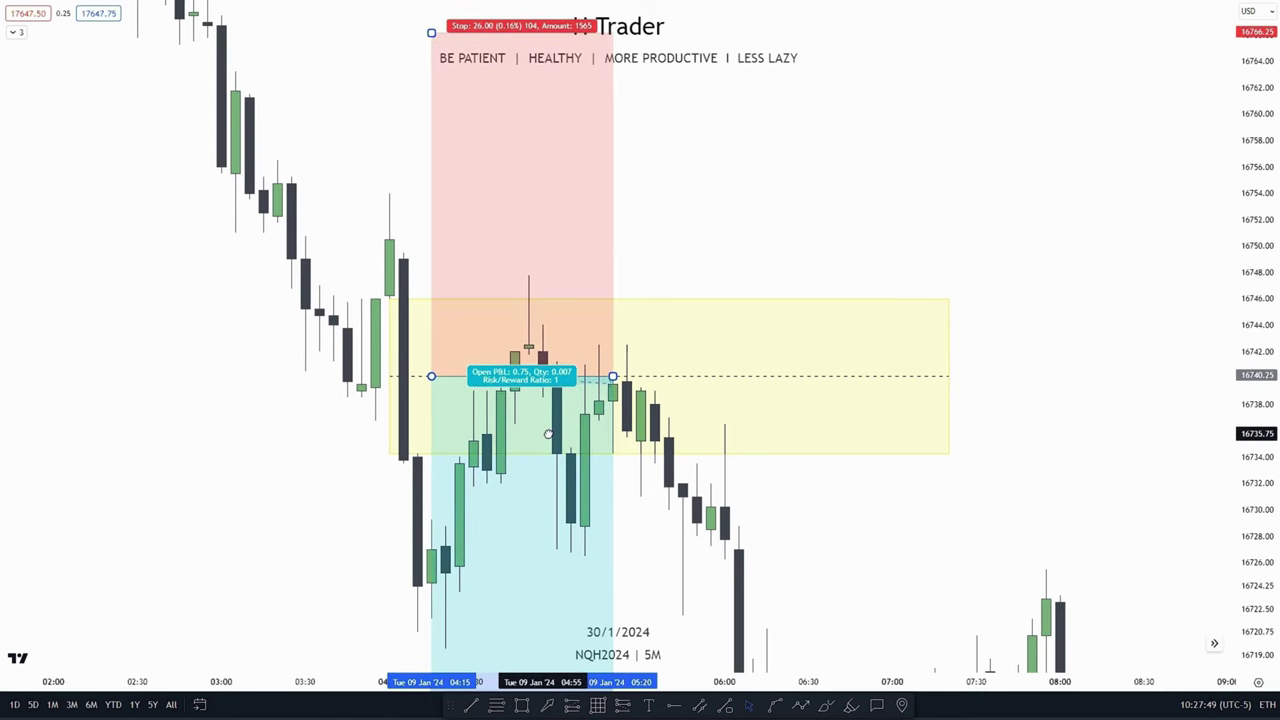
{"action": "left_click", "coordinate": [428, 376]}
{"action": "left_click_drag", "start_coordinate": [431, 377], "coordinate": [346, 395]}
Lower the short's stop and raise its target to the swing low near 16719.50.
{"action": "scroll", "coordinate": [797, 164], "scroll_direction": "down", "scroll_amount": 2}
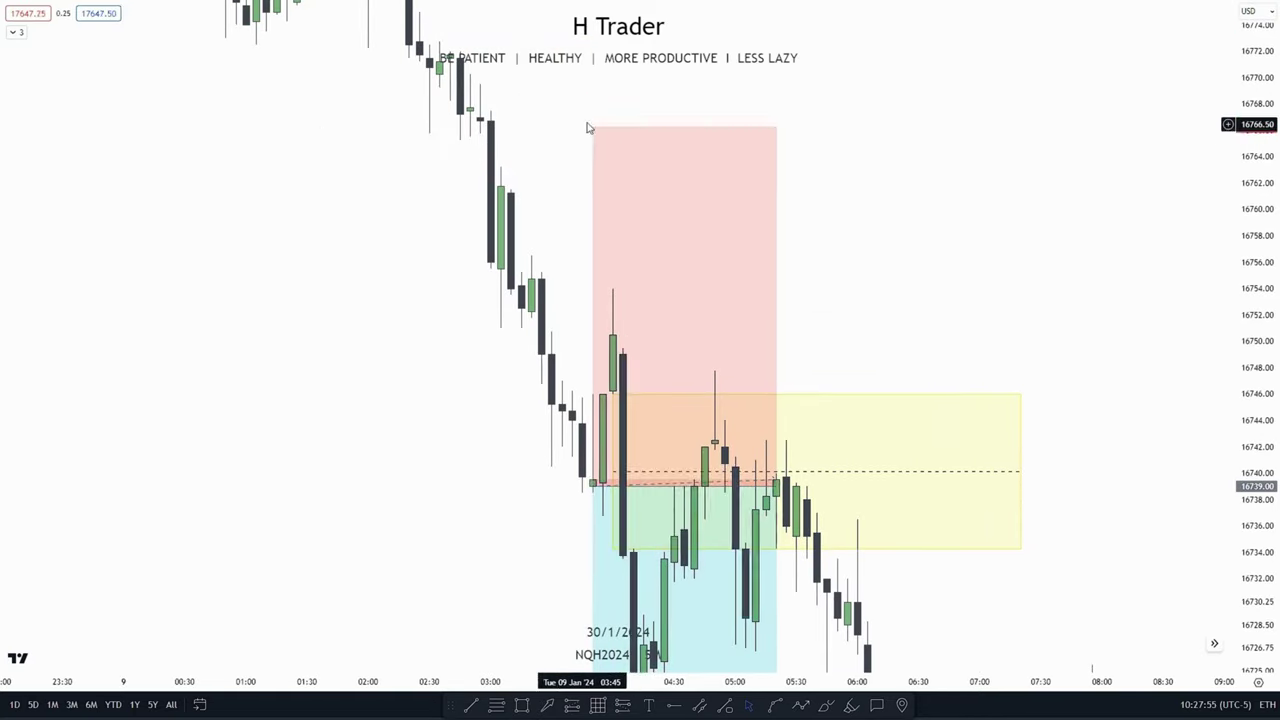
{"action": "left_click", "coordinate": [594, 126]}
{"action": "left_click_drag", "start_coordinate": [594, 126], "coordinate": [611, 277]}
{"action": "left_click_drag", "start_coordinate": [880, 260], "coordinate": [760, 60]}
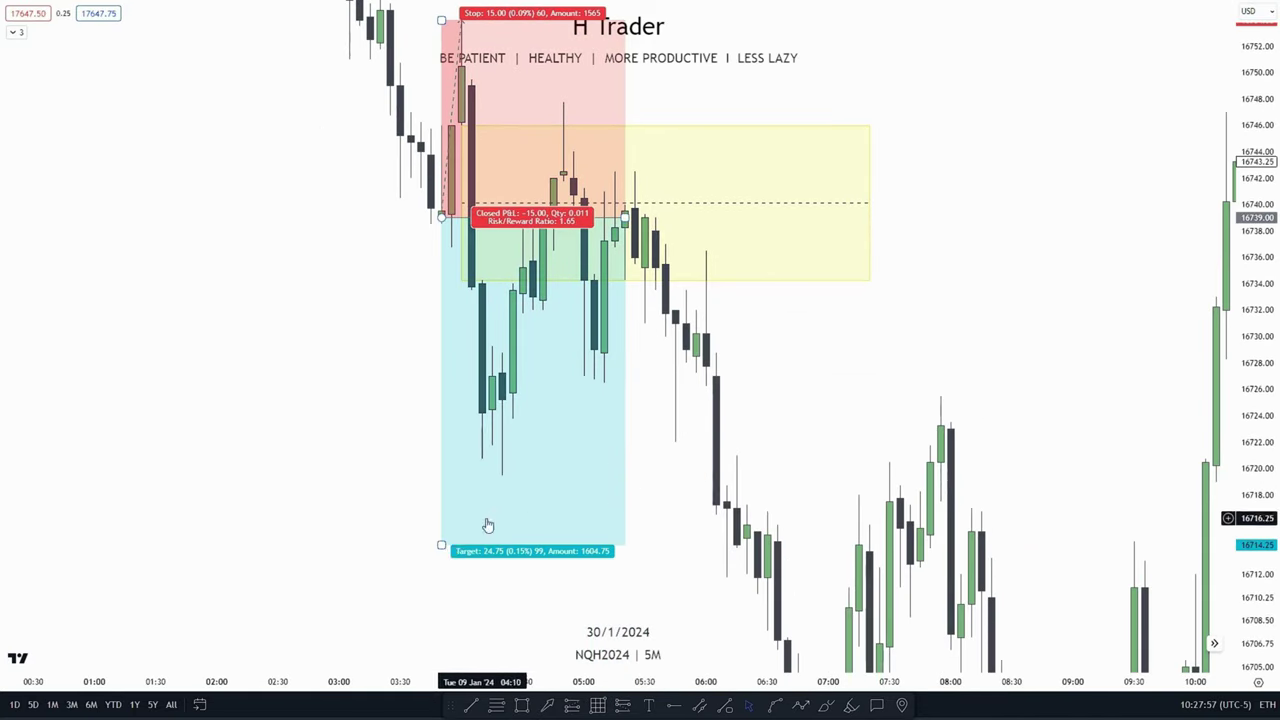
{"action": "left_click_drag", "start_coordinate": [488, 545], "coordinate": [501, 472]}
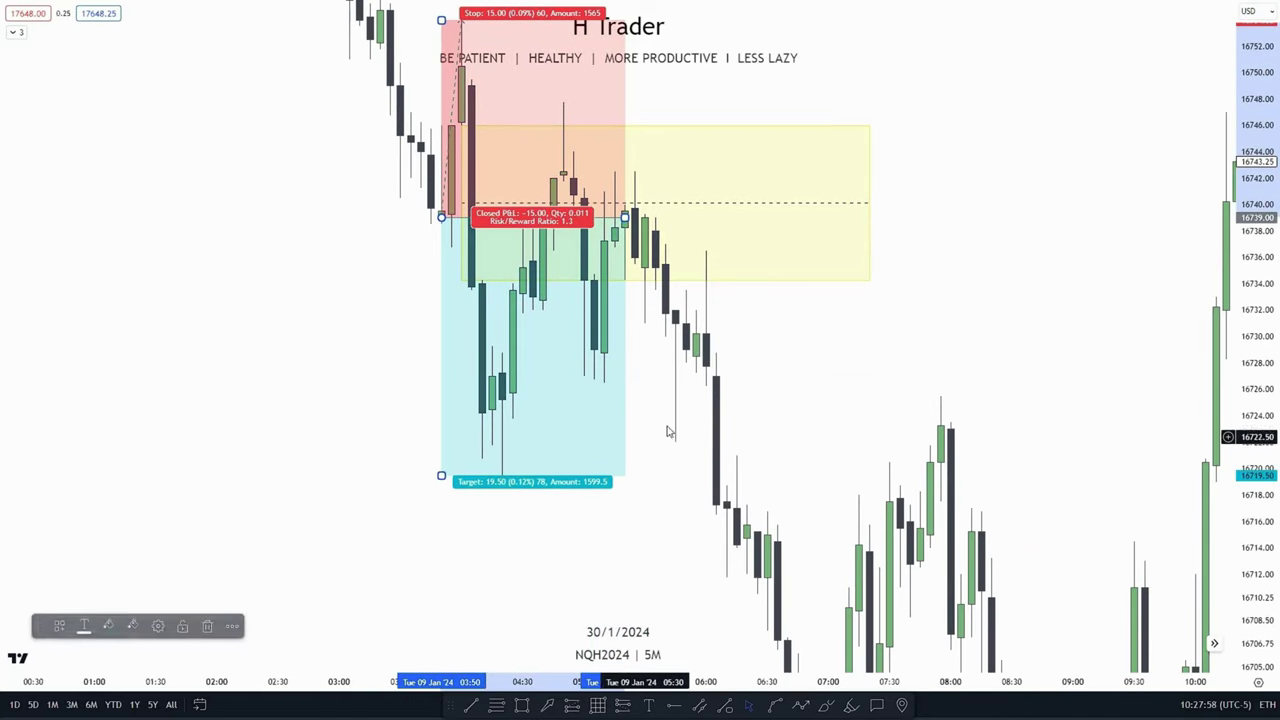
{"action": "left_click_drag", "start_coordinate": [1081, 294], "coordinate": [1153, 471]}
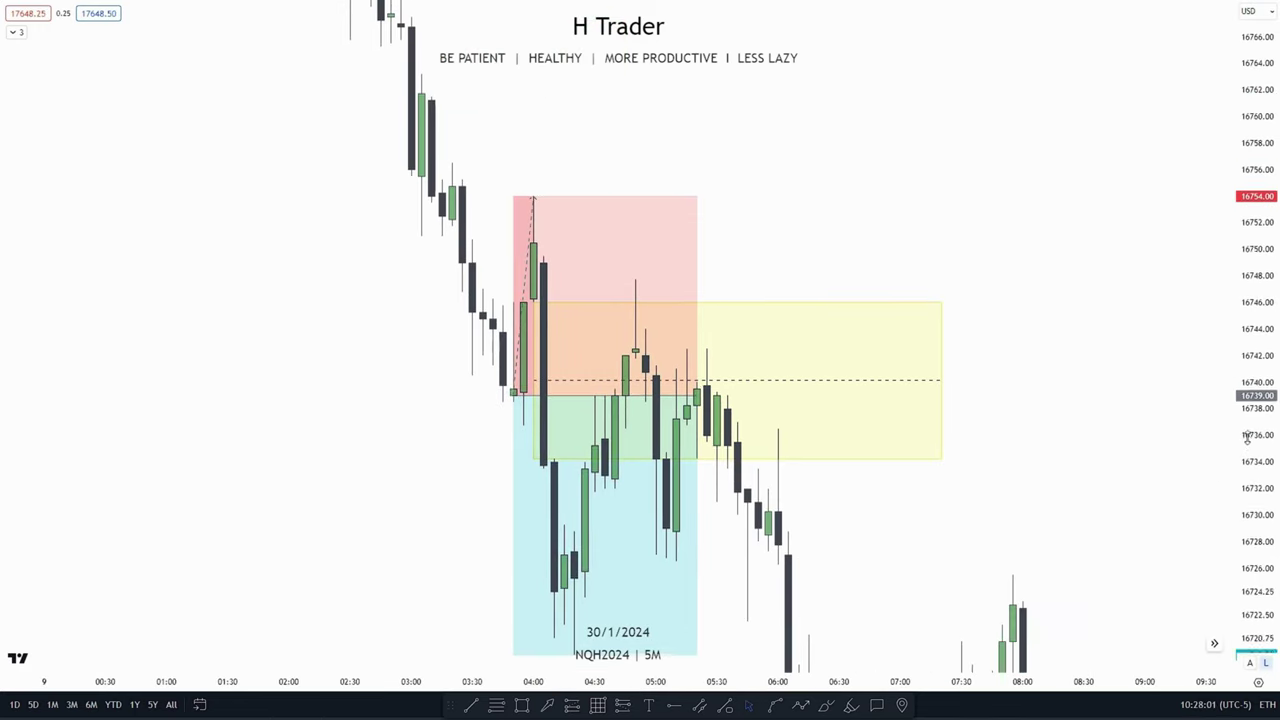
Set the short's stop to 16747.75, 8.75 points above entry, for a 2.23 risk/reward.
{"action": "scroll", "coordinate": [1246, 438], "scroll_direction": "up", "scroll_amount": 3}
{"action": "scroll", "coordinate": [1026, 371], "scroll_direction": "down", "scroll_amount": 1}
{"action": "scroll", "coordinate": [1026, 371], "scroll_direction": "up", "scroll_amount": 2}
{"action": "scroll", "coordinate": [991, 303], "scroll_direction": "left", "scroll_amount": 3}
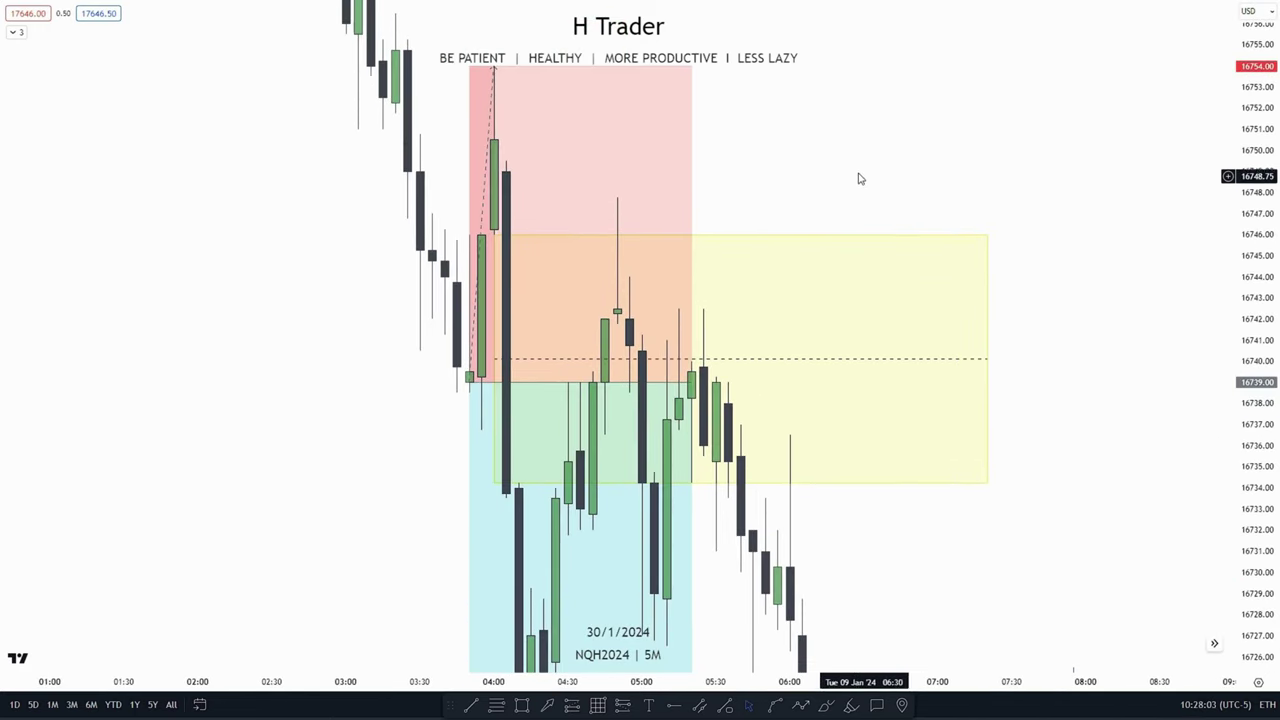
{"action": "scroll", "coordinate": [858, 178], "scroll_direction": "up", "scroll_amount": 3}
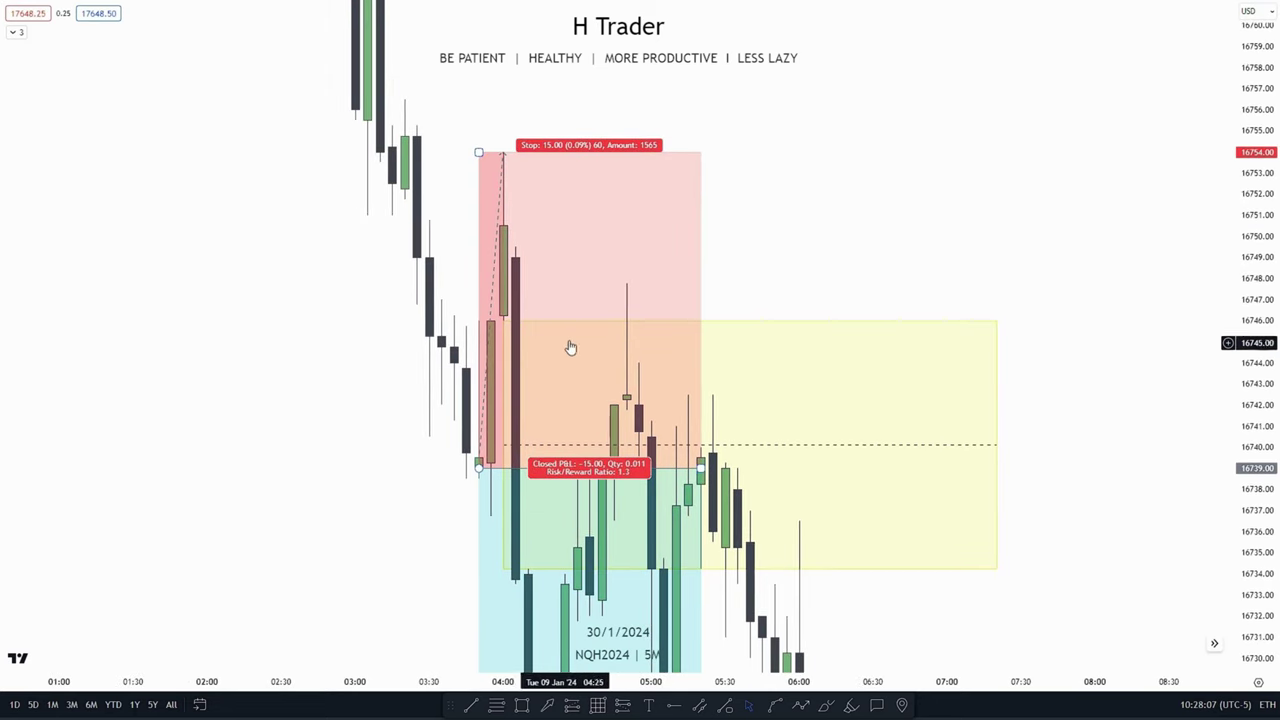
{"action": "scroll", "coordinate": [817, 174], "scroll_direction": "down", "scroll_amount": 2}
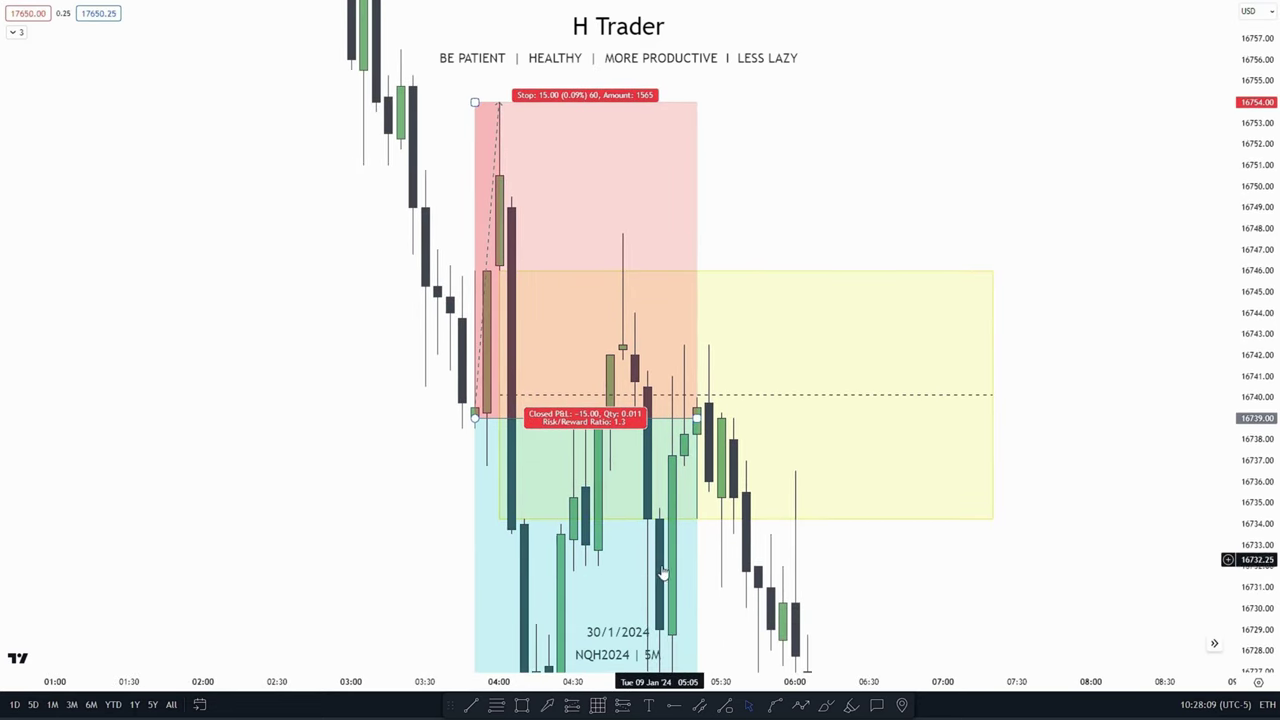
{"action": "scroll", "coordinate": [594, 280], "scroll_direction": "down", "scroll_amount": 2}
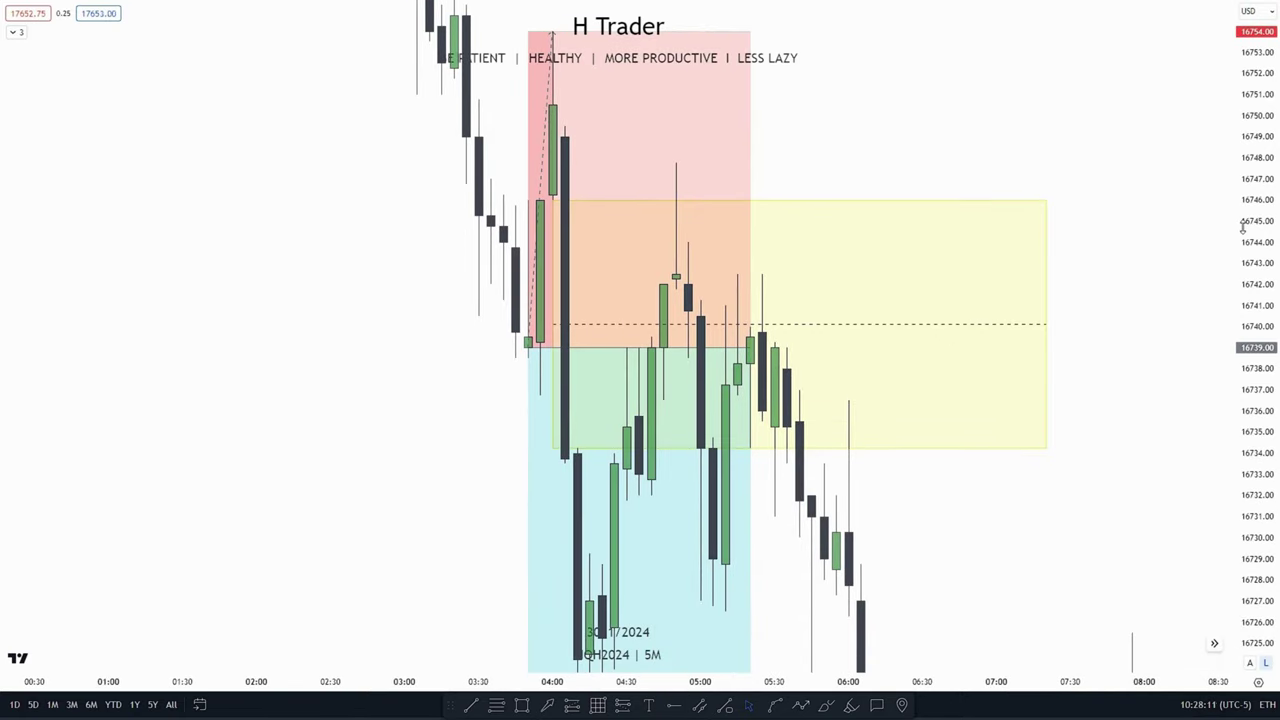
{"action": "left_click_drag", "start_coordinate": [1243, 228], "coordinate": [1243, 262]}
{"action": "scroll", "coordinate": [831, 329], "scroll_direction": "up", "scroll_amount": 2}
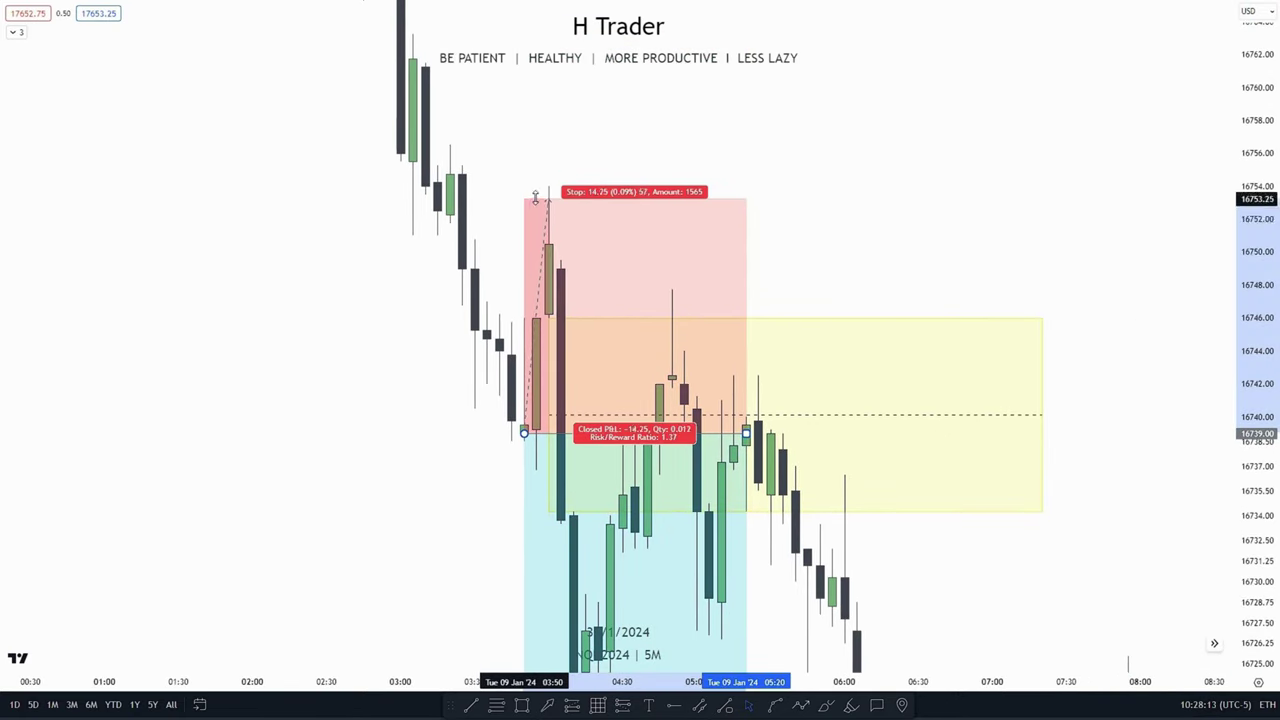
{"action": "left_click_drag", "start_coordinate": [535, 197], "coordinate": [670, 290]}
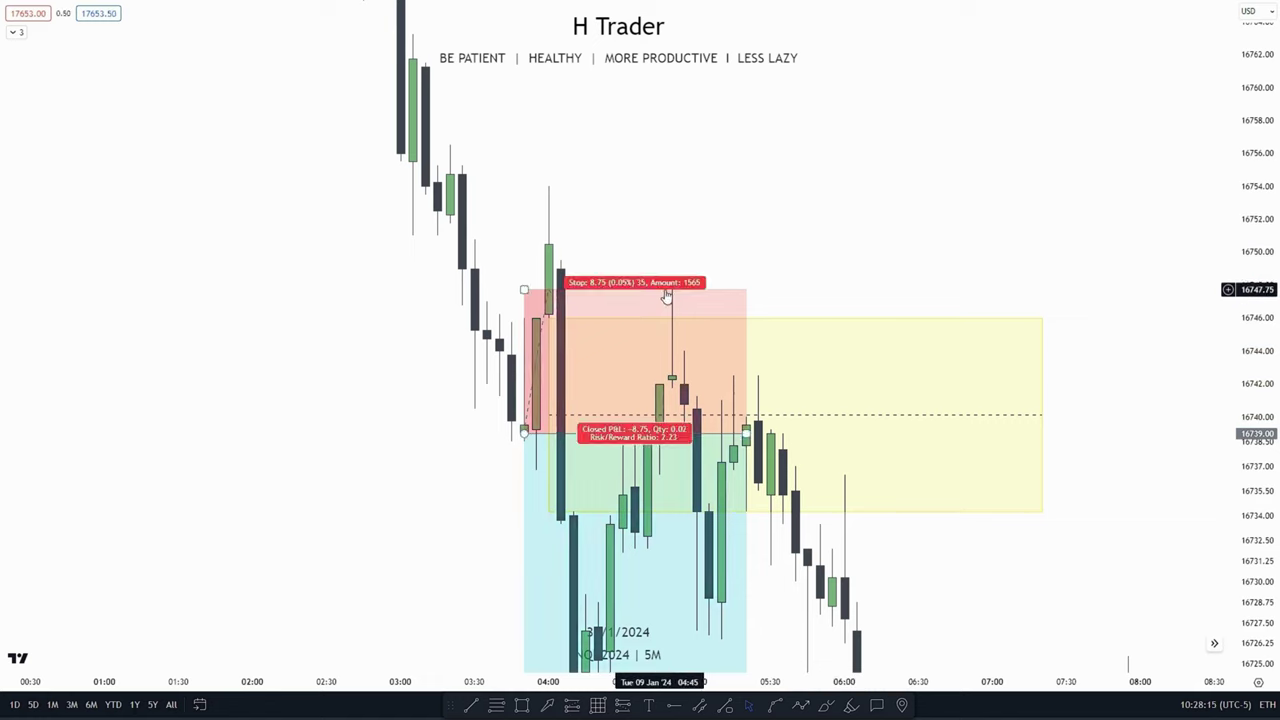
{"action": "scroll", "coordinate": [667, 297], "scroll_direction": "down", "scroll_amount": 3}
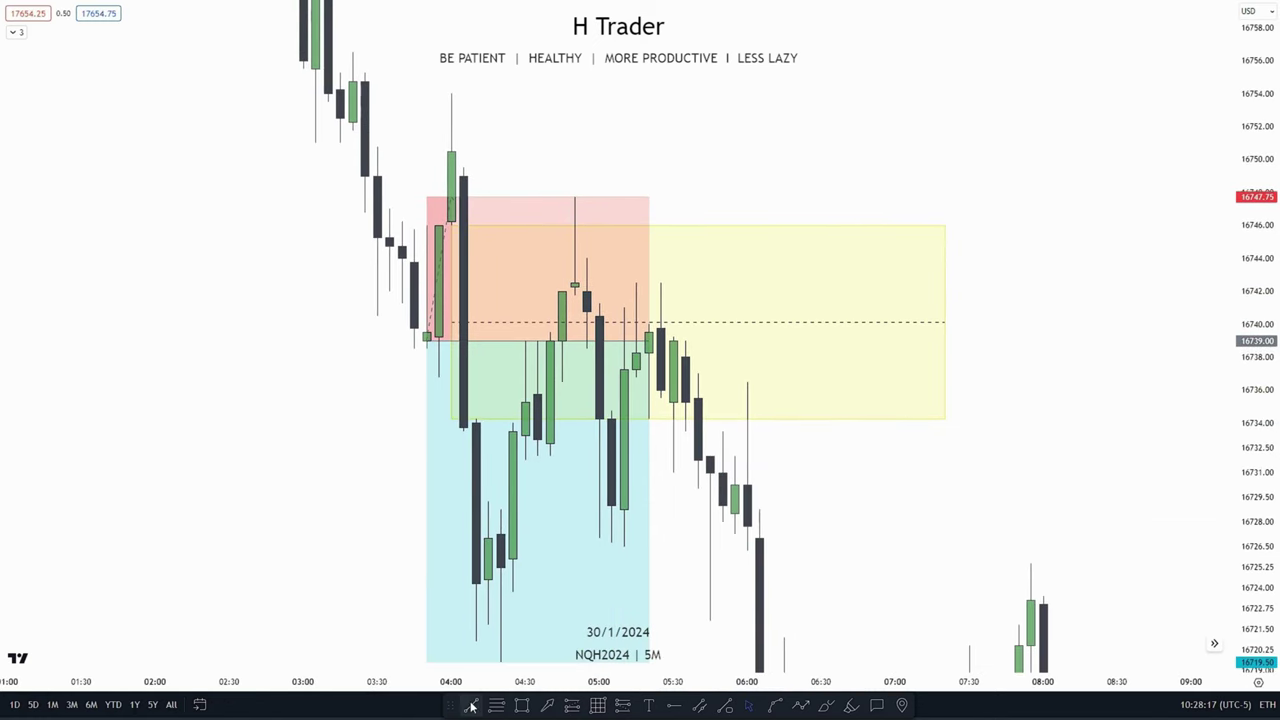
Draw a horizontal line at the 16747.75 ITH high and label it 'ITH'.
{"action": "left_click_drag", "start_coordinate": [575, 197], "coordinate": [821, 197]}
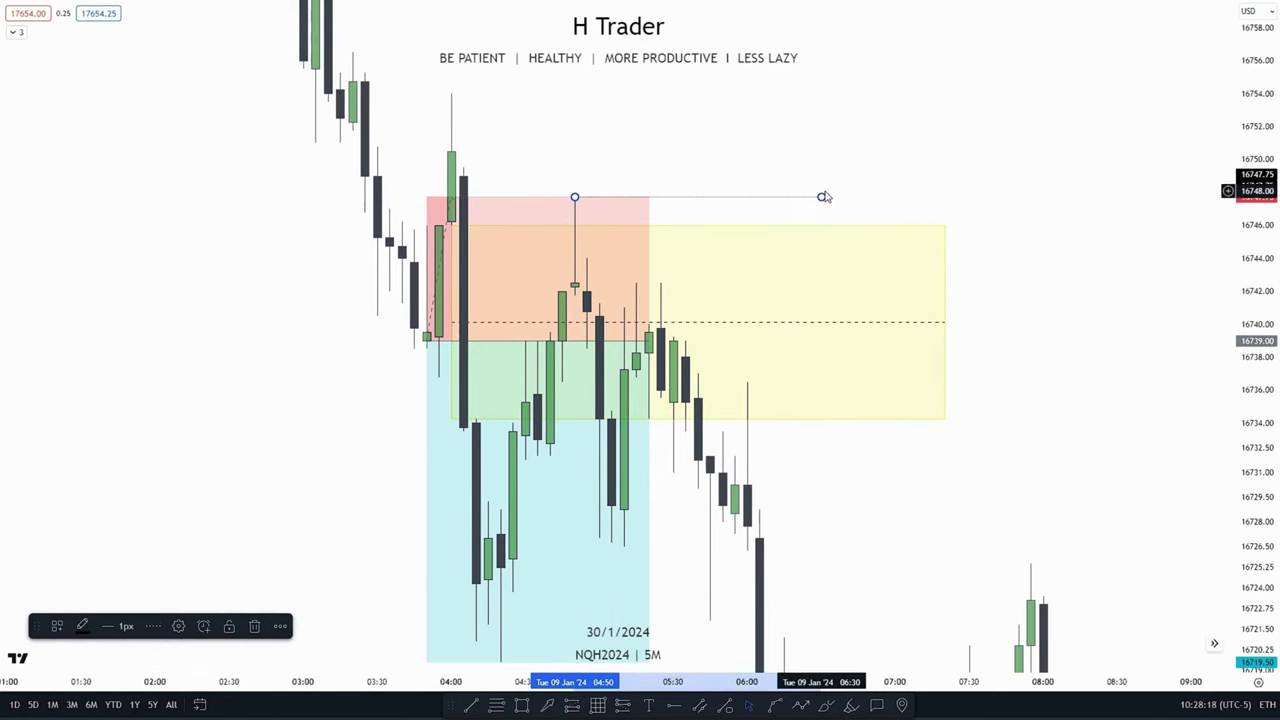
{"action": "left_click", "coordinate": [180, 626]}
{"action": "type", "text": "ITH"}
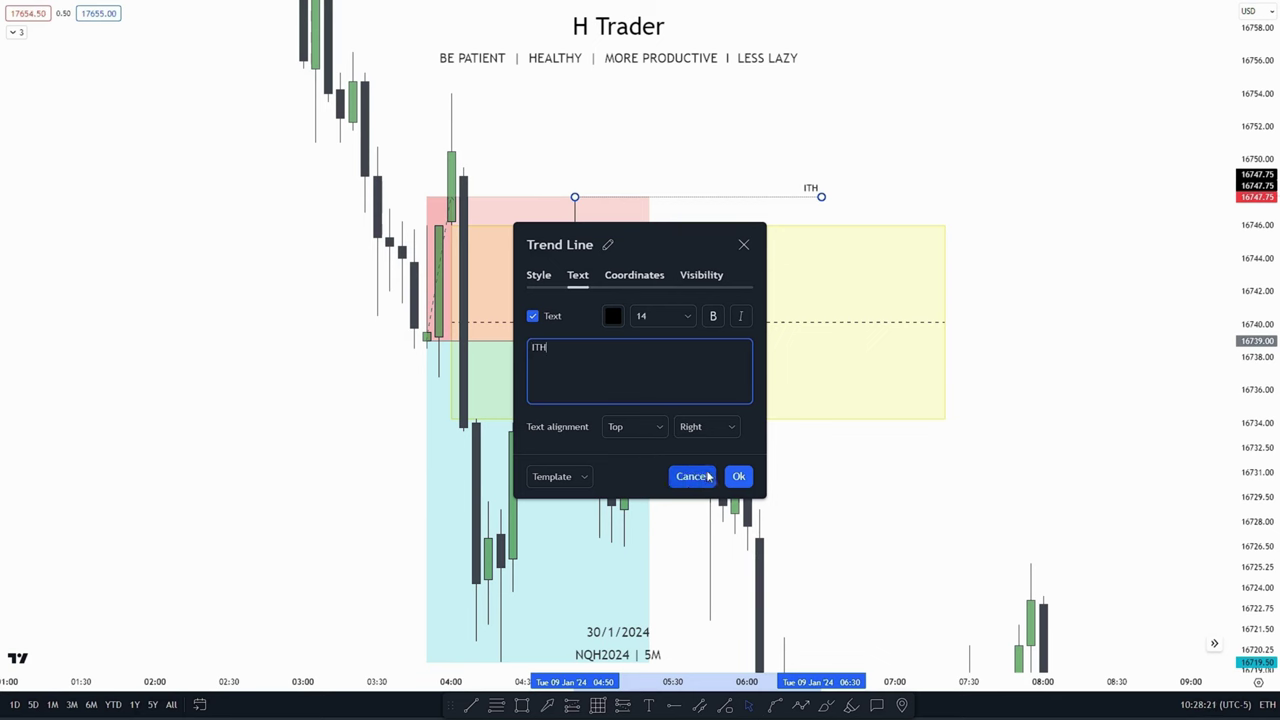
{"action": "left_click", "coordinate": [738, 476]}
Draw a line at the 16742.50 swing high labelled 'failure swings'.
{"action": "left_click_drag", "start_coordinate": [937, 483], "coordinate": [800, 506]}
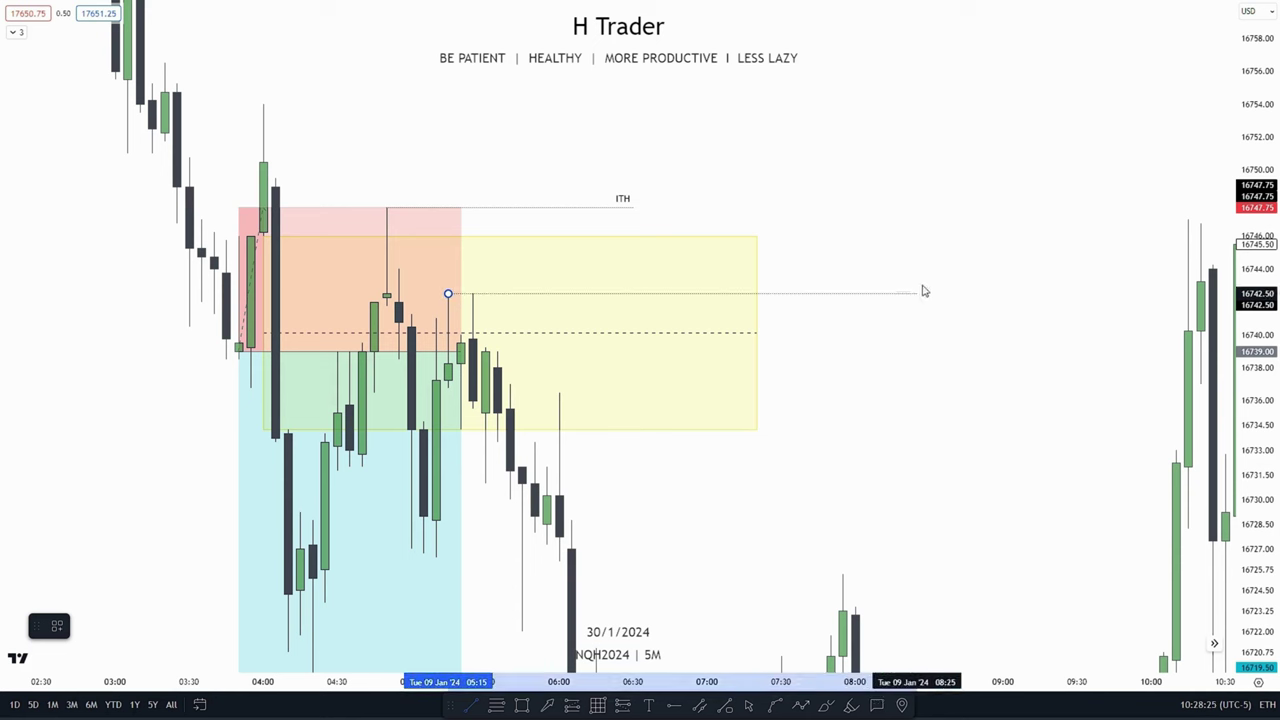
{"action": "left_click", "coordinate": [917, 293]}
{"action": "left_click", "coordinate": [186, 625]}
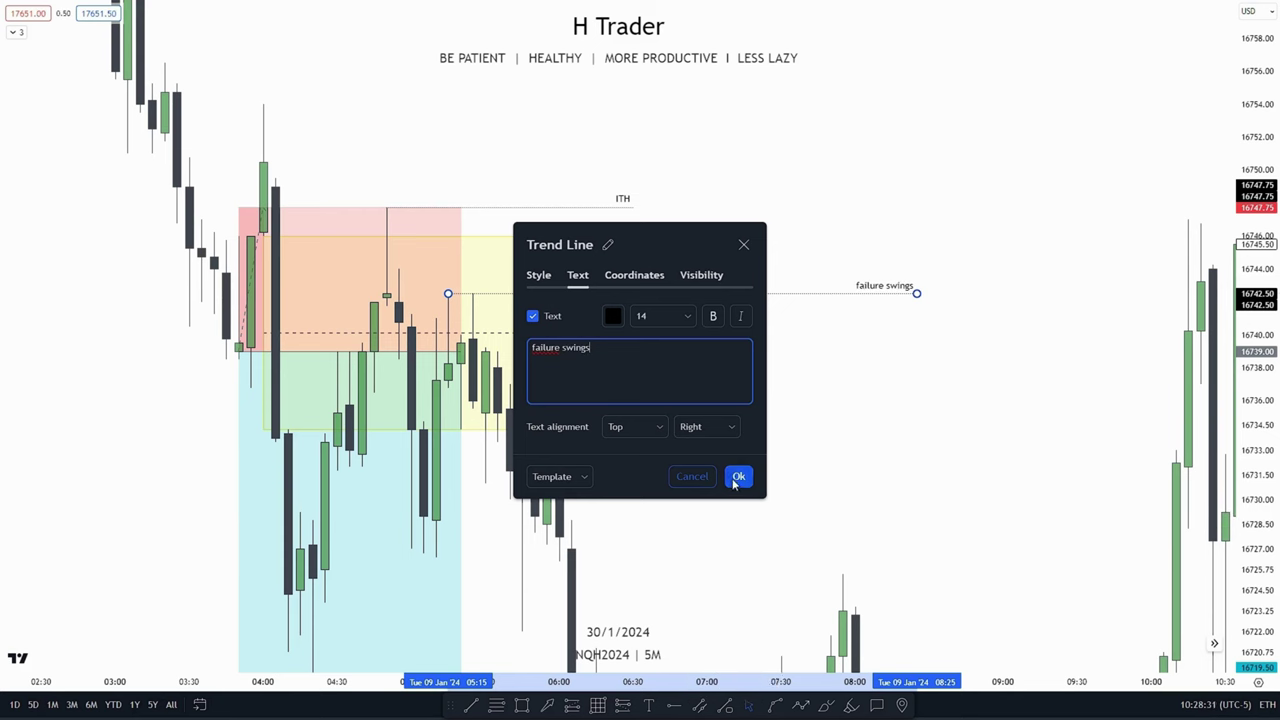
{"action": "left_click", "coordinate": [737, 476]}
{"action": "scroll", "coordinate": [714, 300], "scroll_direction": "left", "scroll_amount": 5}
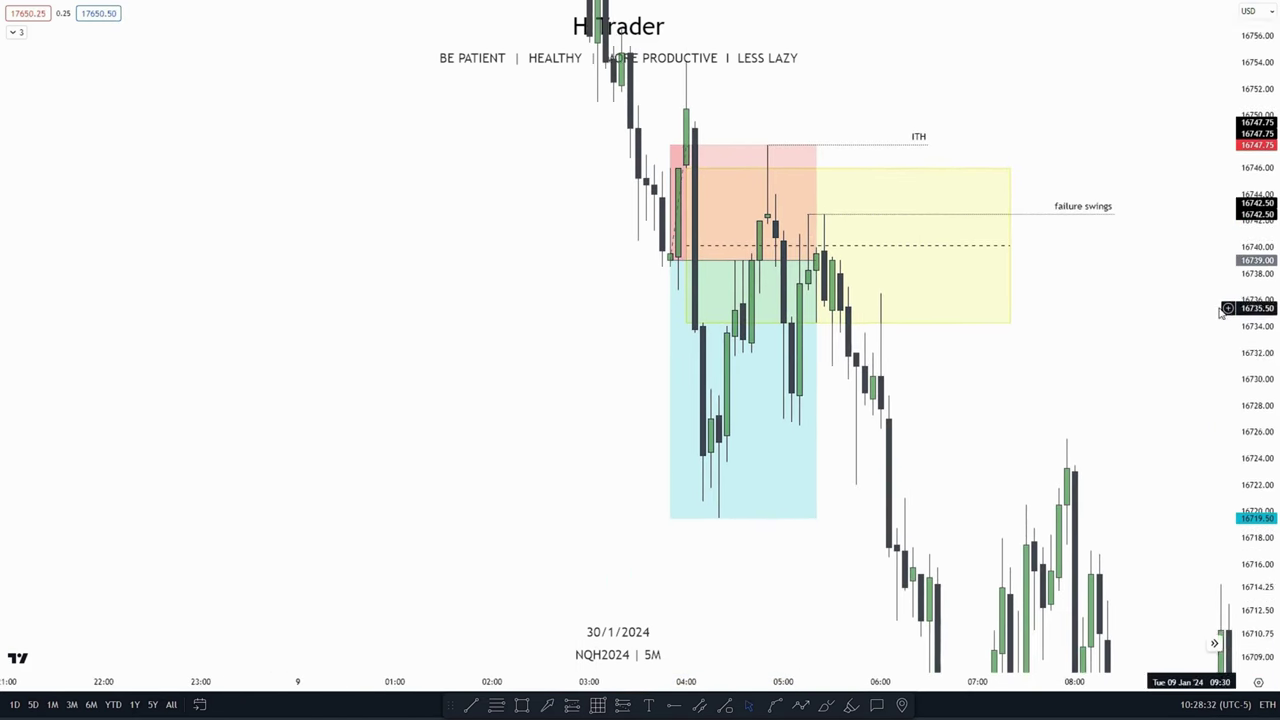
{"action": "scroll", "coordinate": [703, 450], "scroll_direction": "right", "scroll_amount": 2}
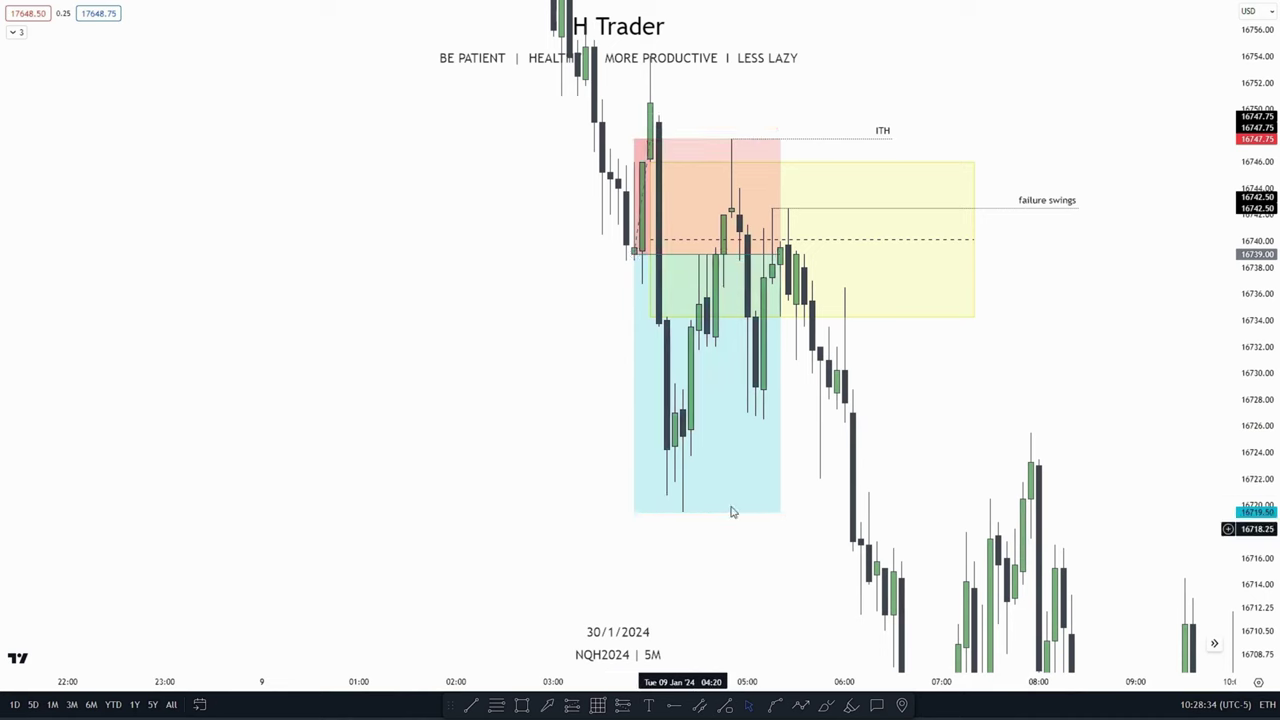
{"action": "scroll", "coordinate": [674, 497], "scroll_direction": "up", "scroll_amount": 3}
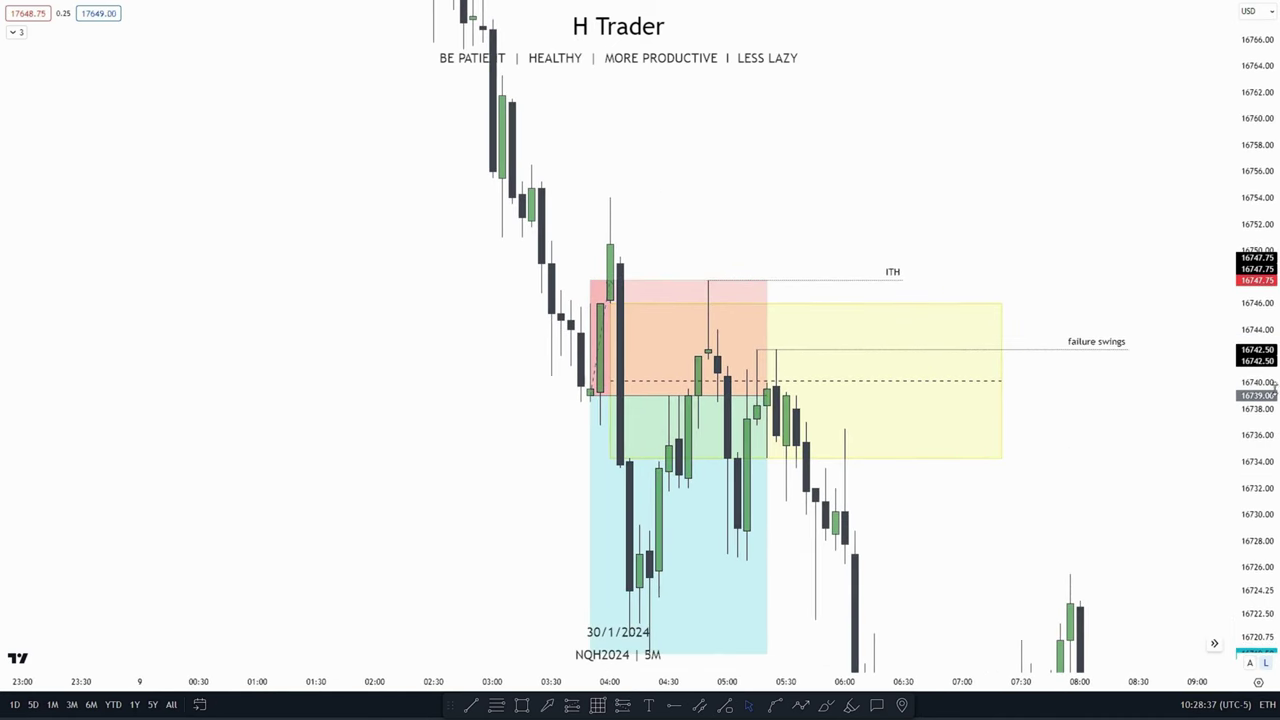
{"action": "scroll", "coordinate": [954, 400], "scroll_direction": "right", "scroll_amount": 4}
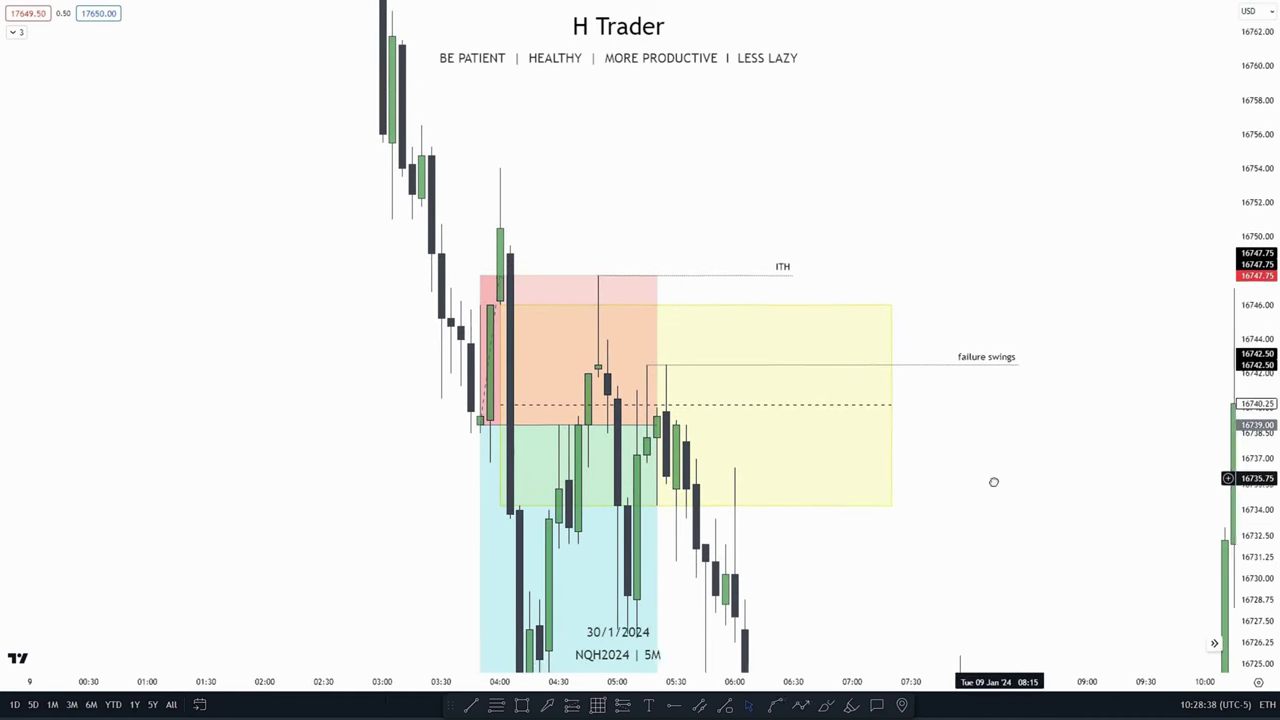